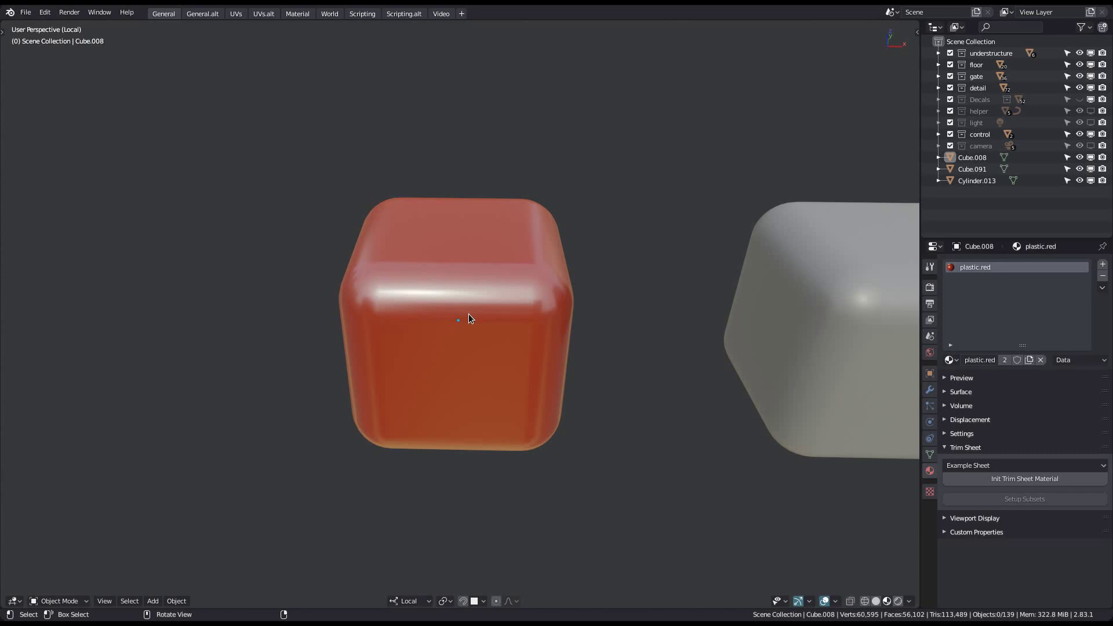
Enter Edit Mode on the red cube and clear the face selection.
mouse_move(469, 319)
middle_mouse_down()
mouse_move(472, 297)
mouse_move(460, 300)
mouse_move(466, 320)
mouse_move(460, 305)
middle_mouse_up()
key("Tab")
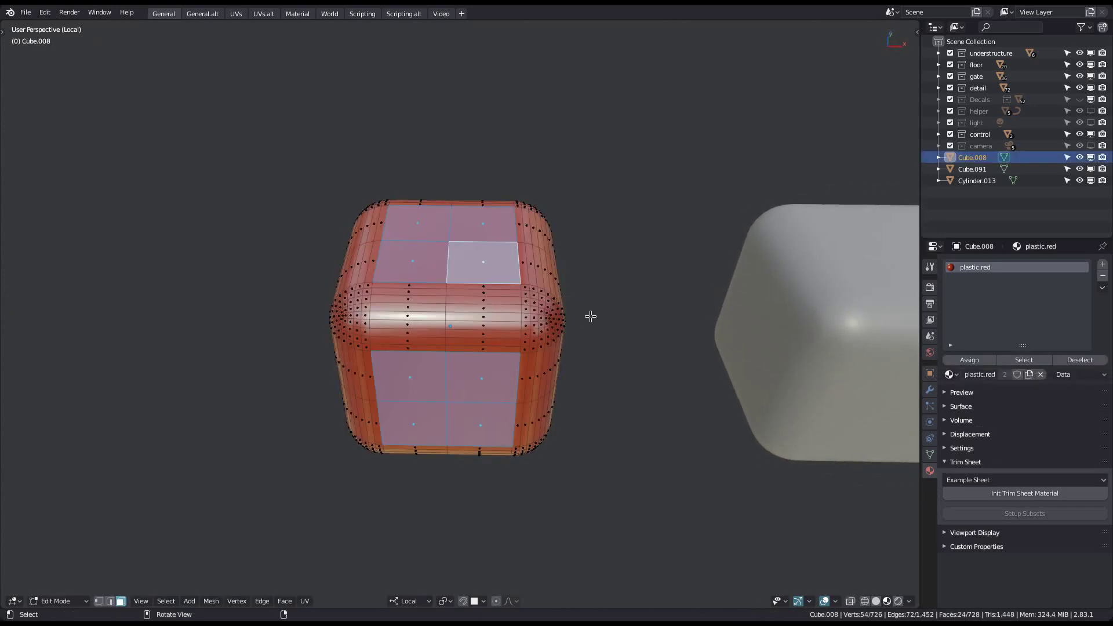
key("alt+a")
middle_click_drag(520, 361, 507, 289, "shift")
key("d")
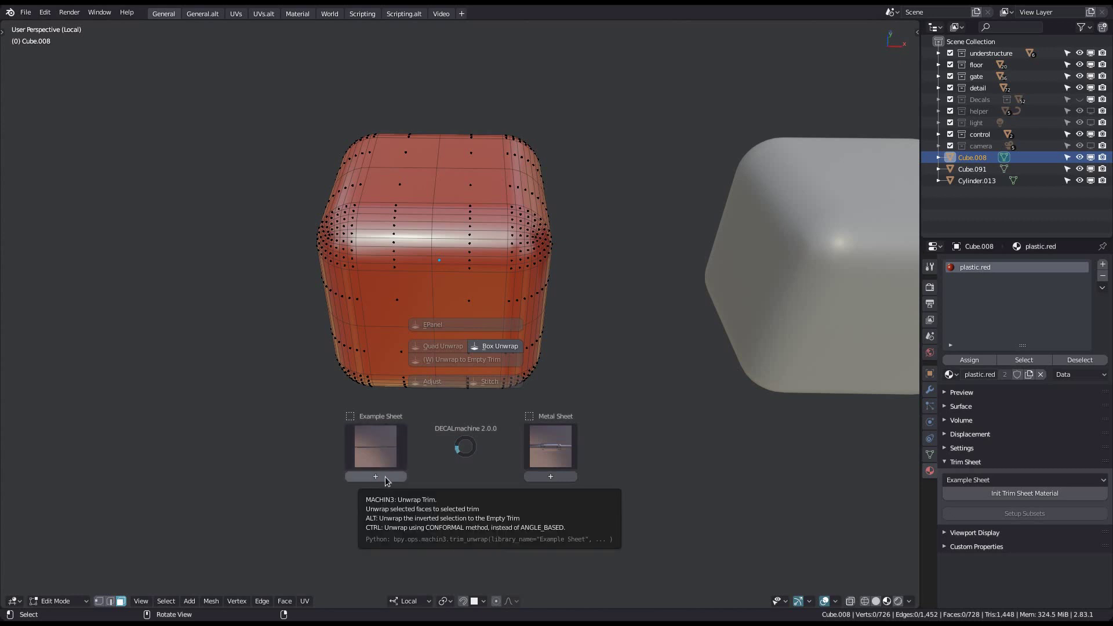
left_click(377, 449)
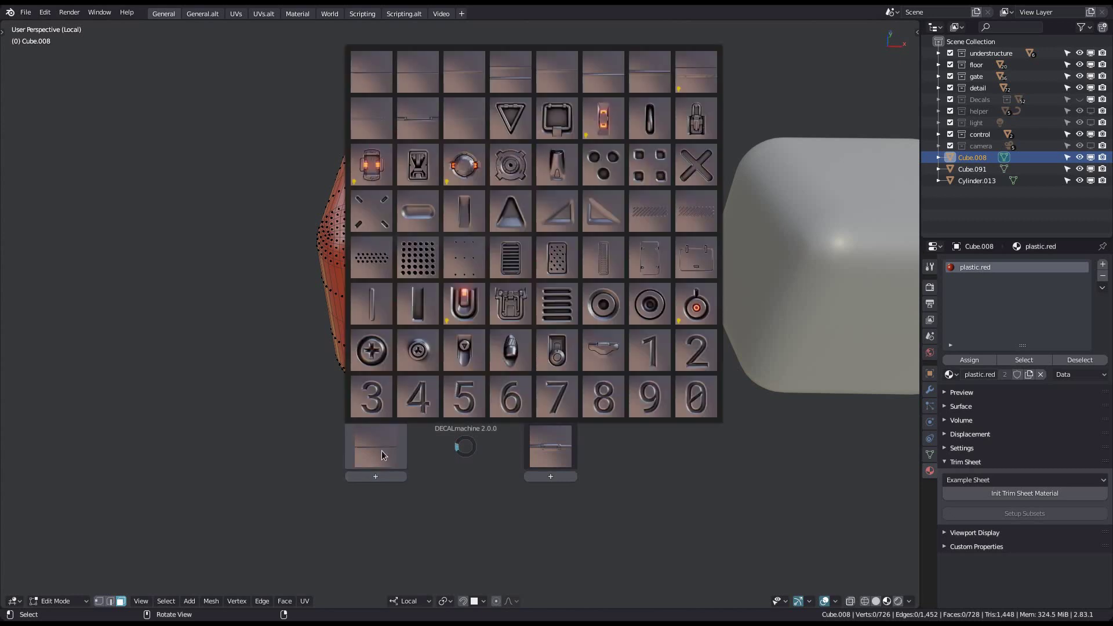
left_click(551, 237)
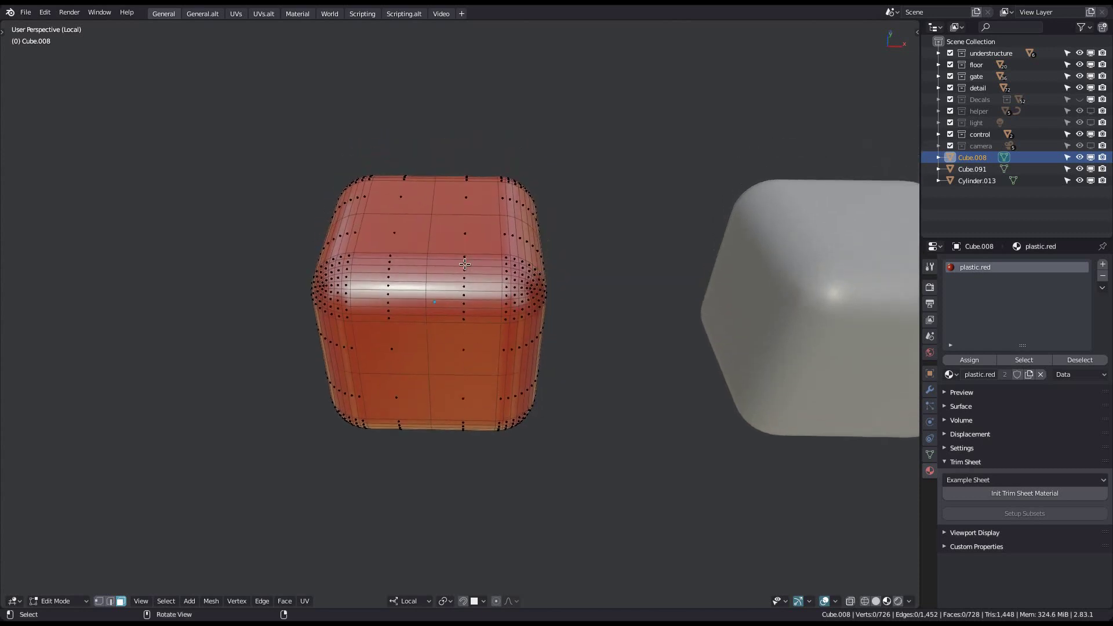
middle_click_drag(465, 264, 464, 429)
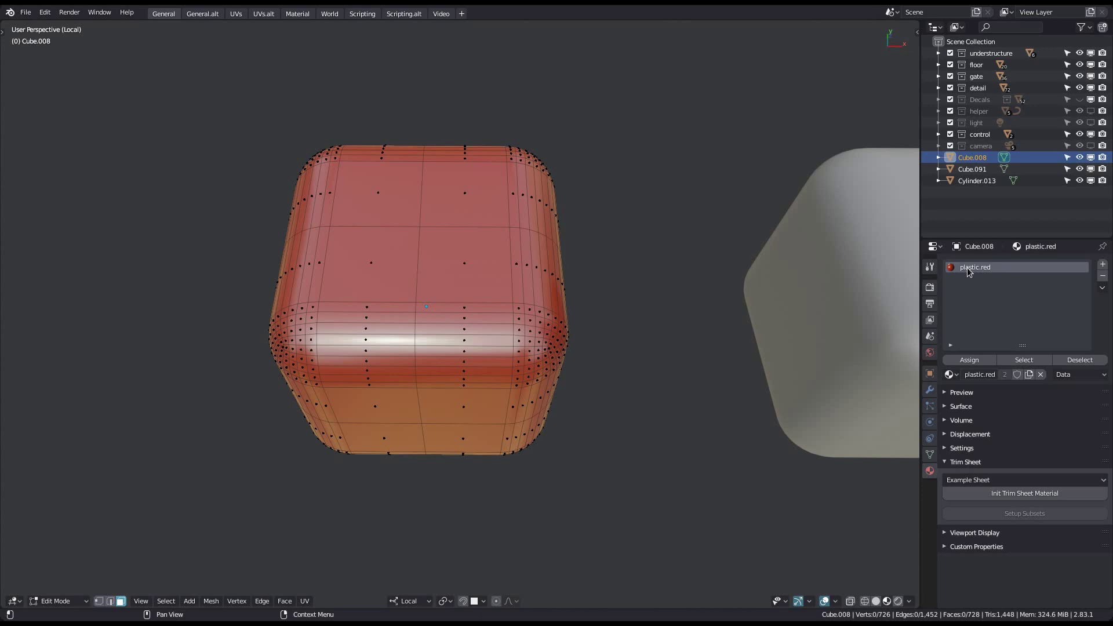
Select the near-right large face on the red cube's upper side and unwrap it to the Example Sheet's three-hole trim 022.
middle_click_drag(467, 313, 471, 331, "shift")
left_click(470, 282)
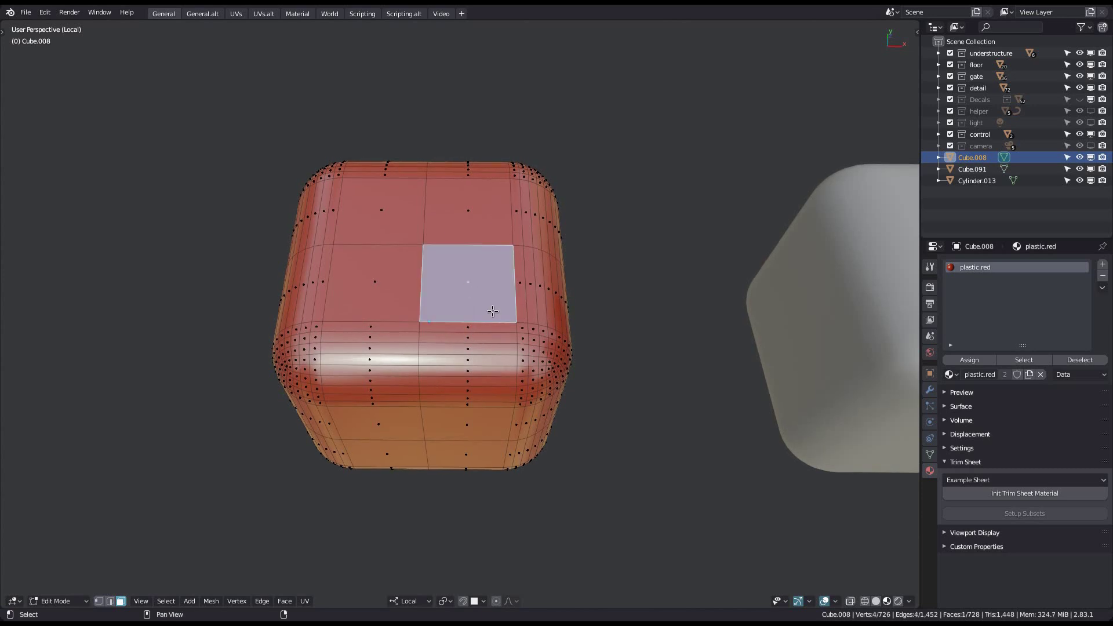
key("e")
left_click(403, 302)
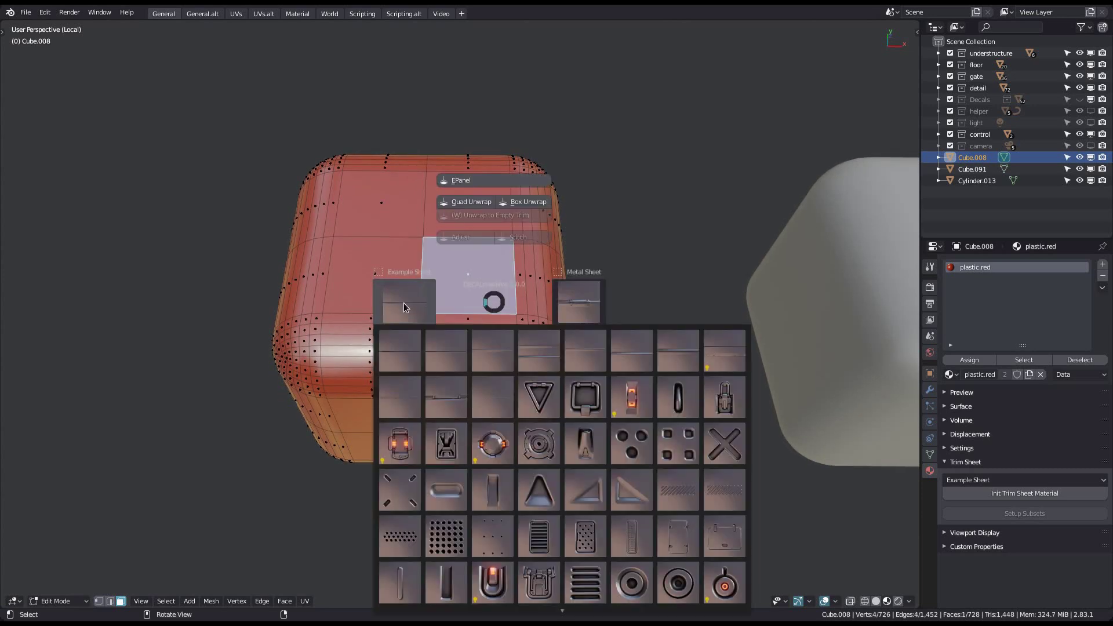
left_click(629, 443)
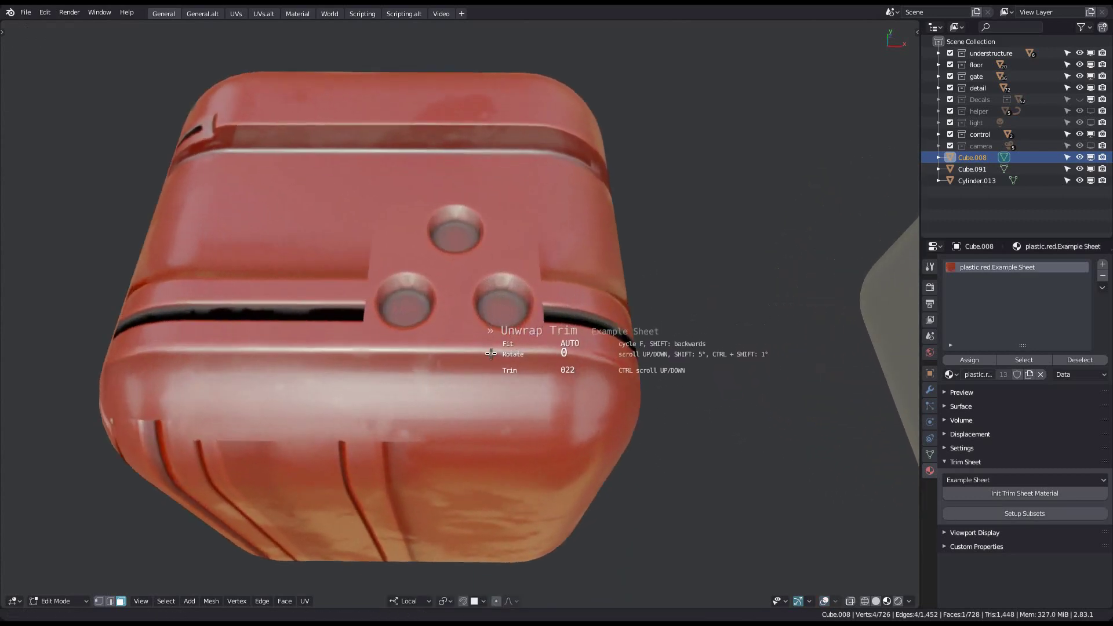
middle_click_drag(490, 354, 448, 313, "ctrl")
left_click(475, 292)
scroll(448, 305, "down", 3)
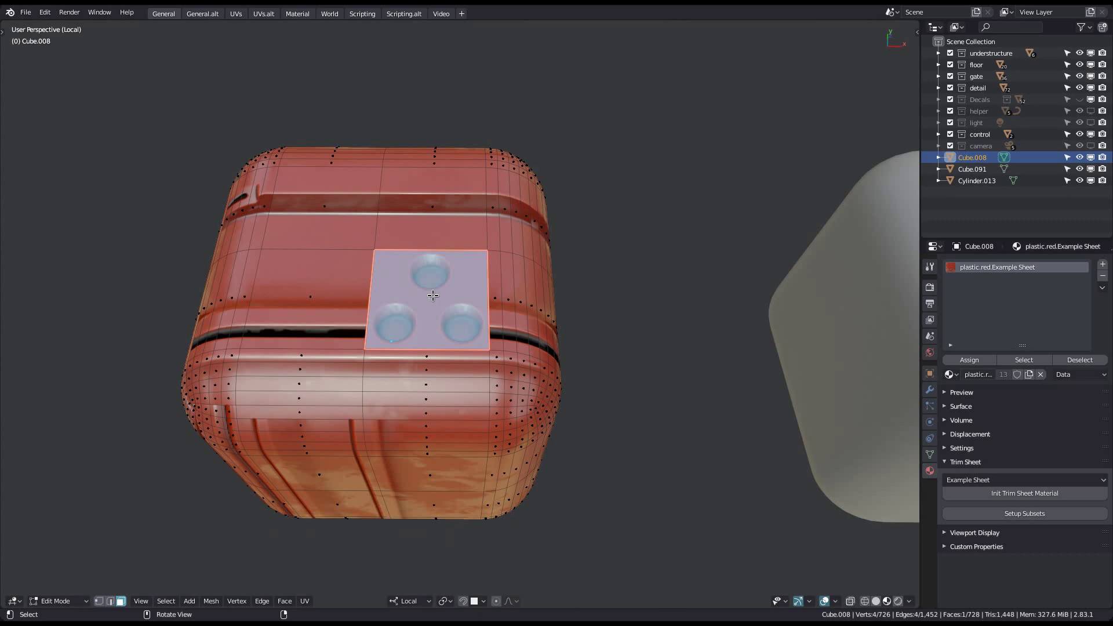
mouse_move(450, 329)
middle_mouse_down()
mouse_move(507, 327)
mouse_move(456, 324)
middle_mouse_up()
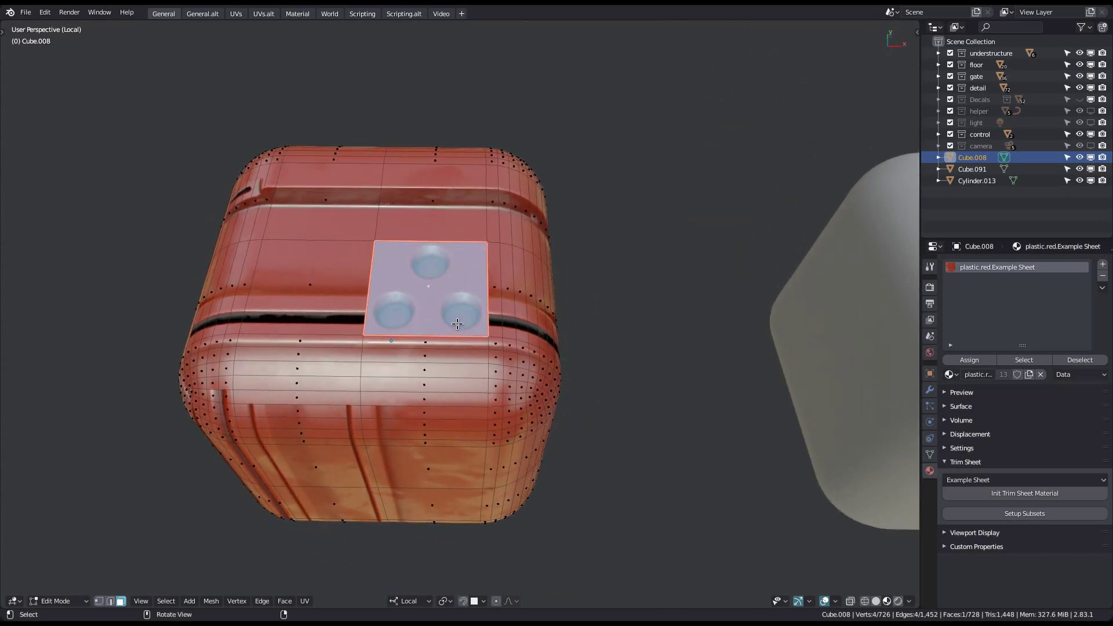
Switch to the UVs workspace and display the ao.Example Sheet image behind the cube's UVs.
key("Pause")
left_click(353, 252)
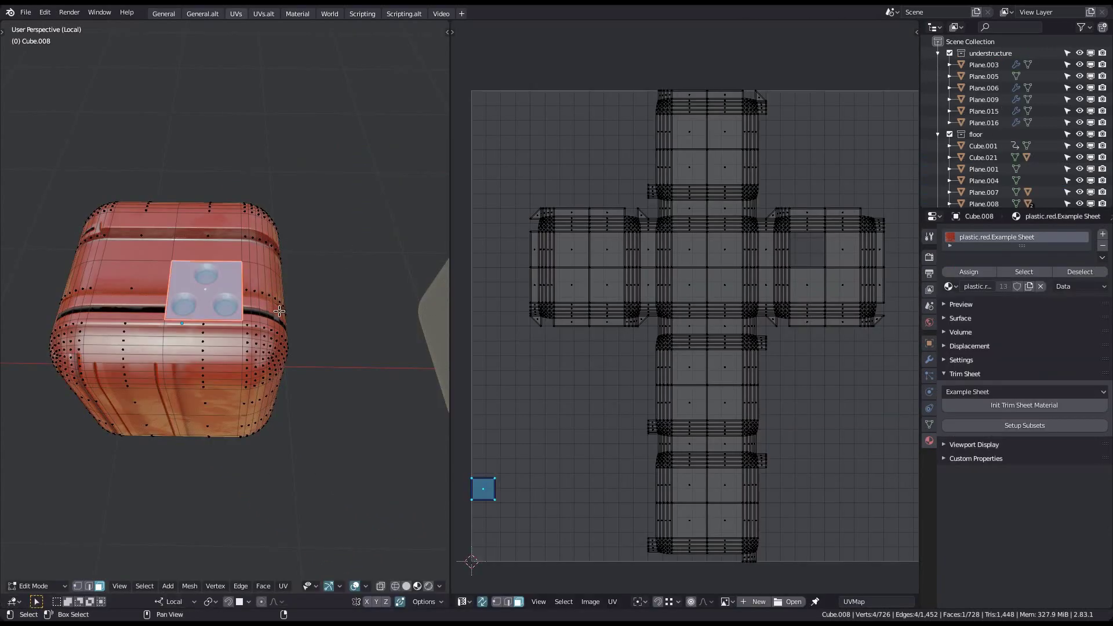
middle_click_drag(273, 287, 294, 279, "shift")
middle_click_drag(644, 388, 685, 322)
left_click(725, 601)
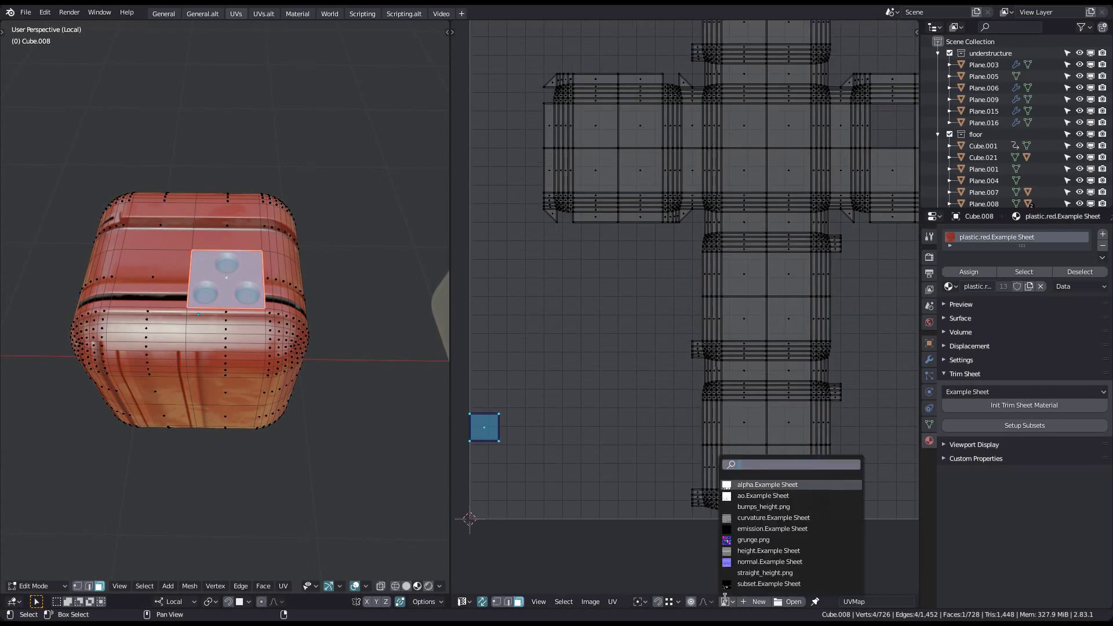
left_click(766, 495)
scroll(755, 270, "down", 8)
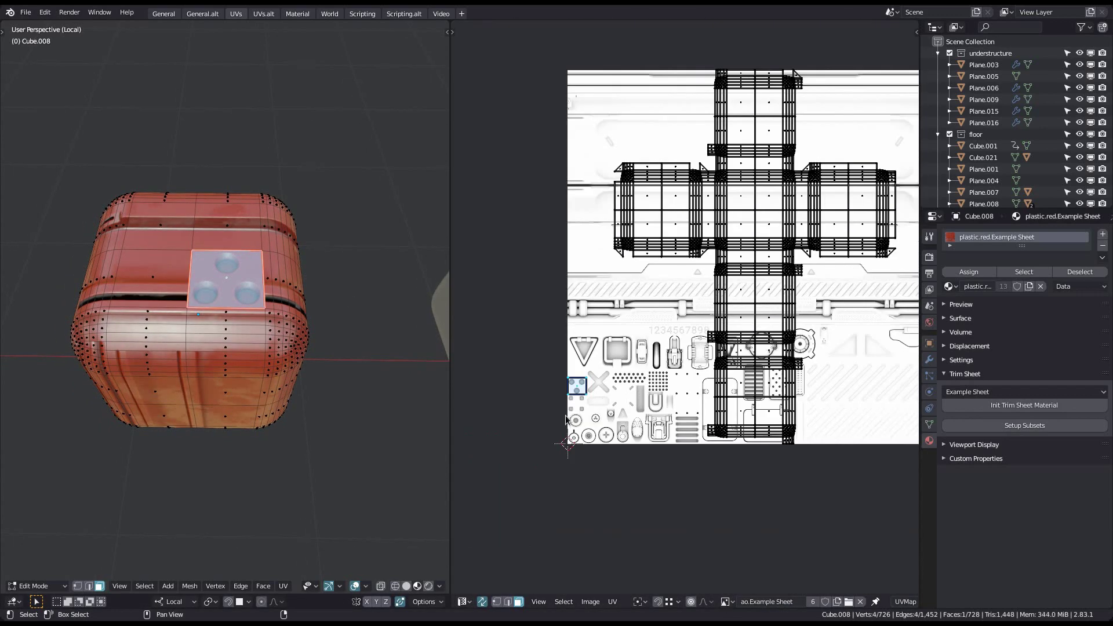
scroll(586, 383, "up", 10)
scroll(642, 369, "down", 12)
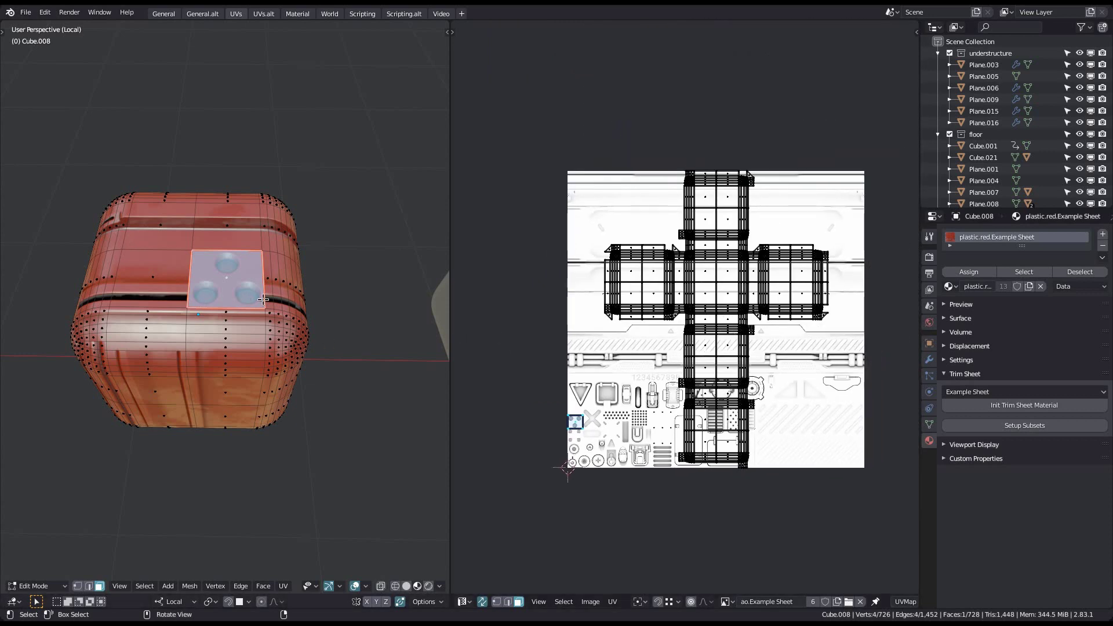
middle_click_drag(174, 306, 207, 312, "shift")
Back in the General workspace, unwrap the three-hole face to trim 022 again, sending all unselected faces to the Empty Trim.
left_click(163, 13)
middle_click_drag(522, 366, 486, 388, "shift")
key("alt+a")
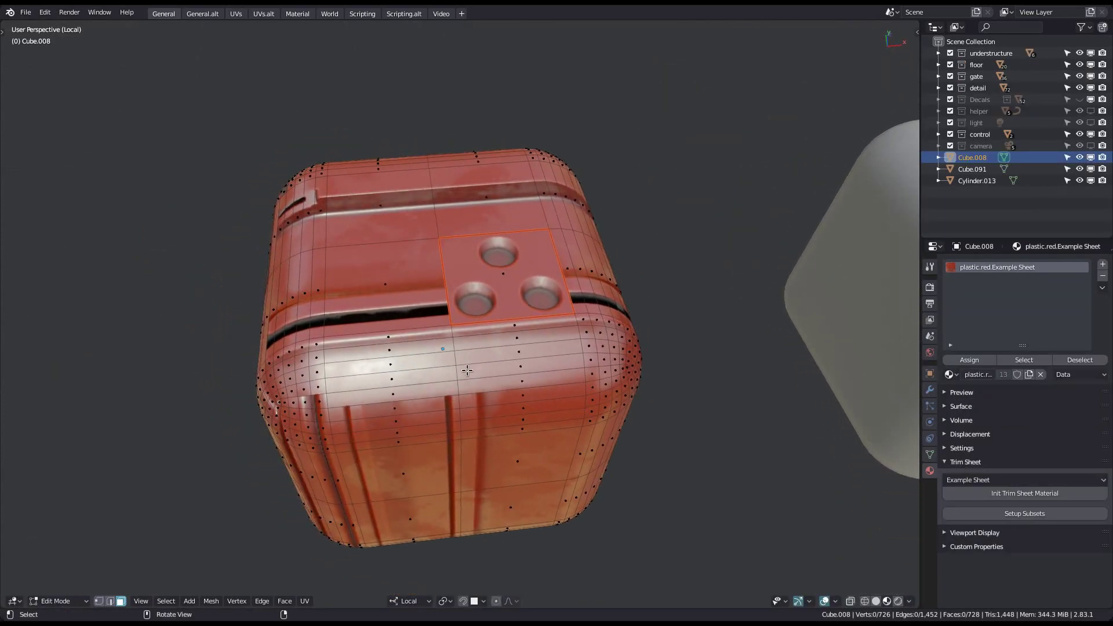
left_click_drag(518, 284, 519, 283)
left_click(519, 284)
key("d")
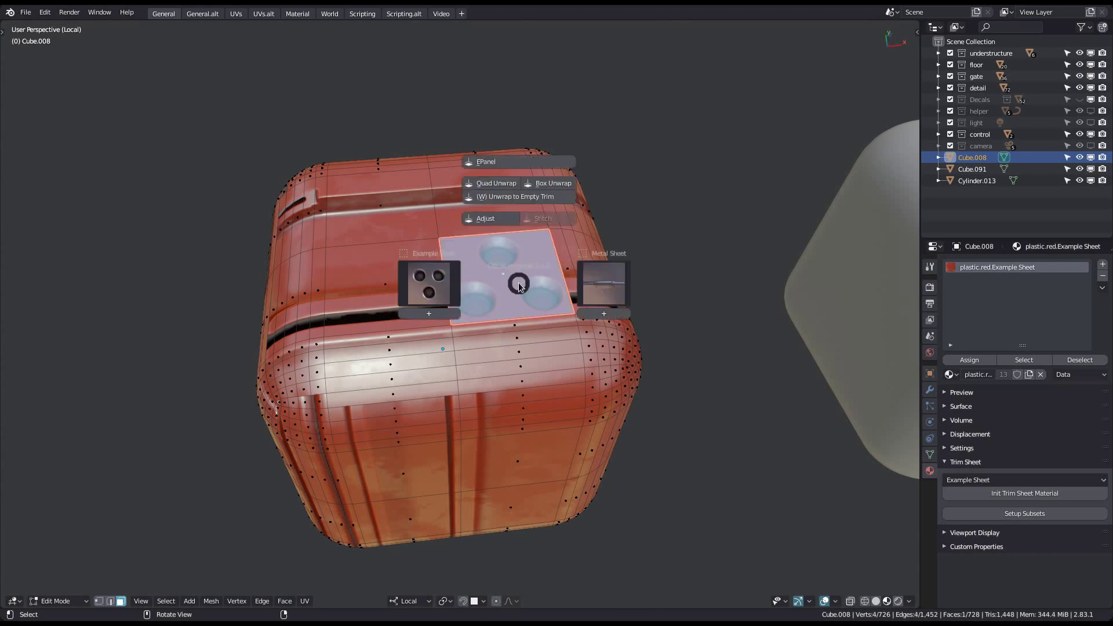
left_click(429, 313)
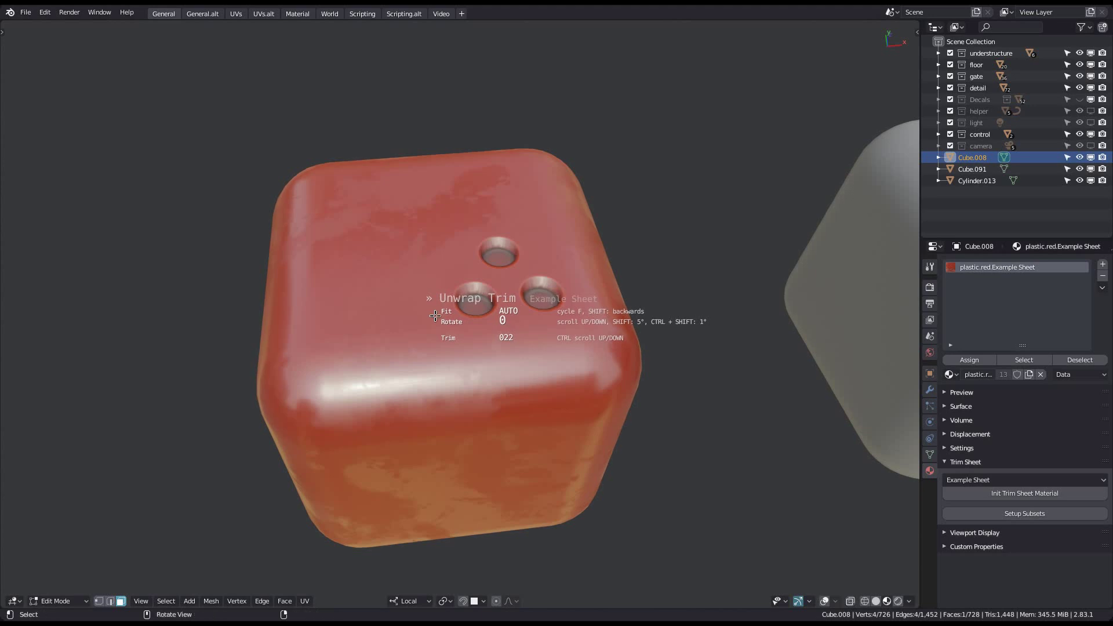
left_click(397, 335)
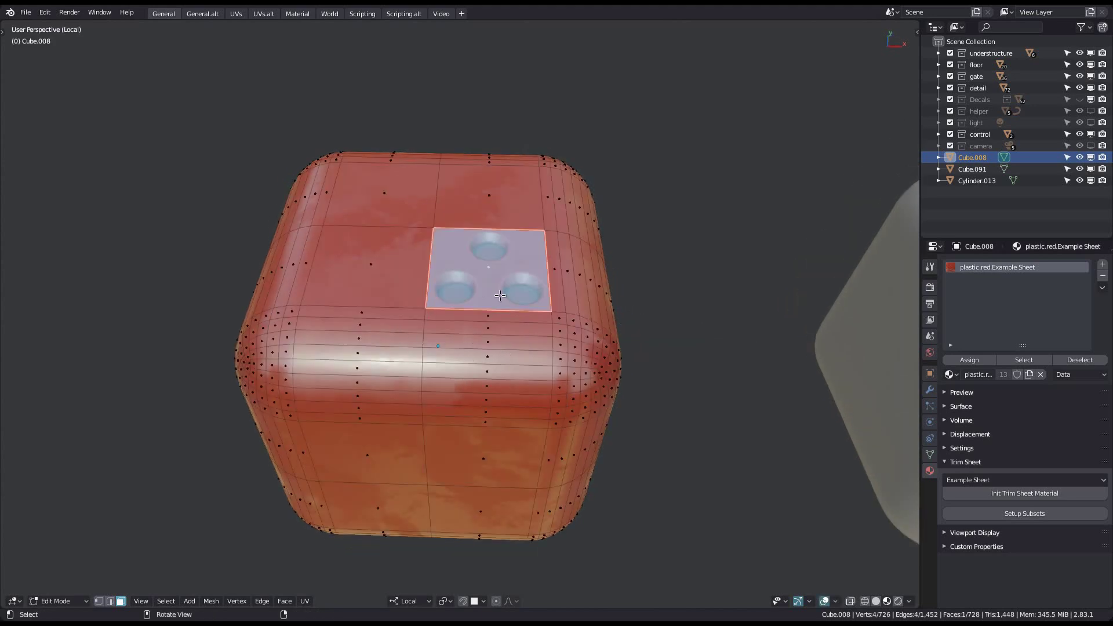
Examine in the UVs workspace where the remaining faces lie on the trim sheet, then deselect all and return to the General workspace.
left_click(236, 13)
middle_click_drag(711, 398, 712, 391)
scroll(711, 392, "up", 3)
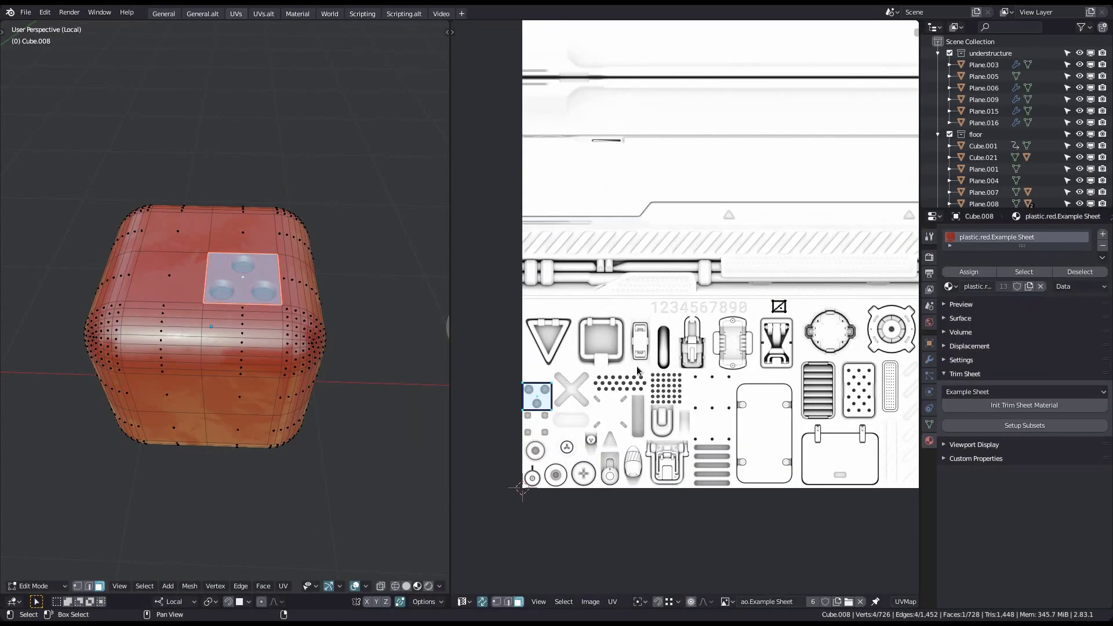
key("a")
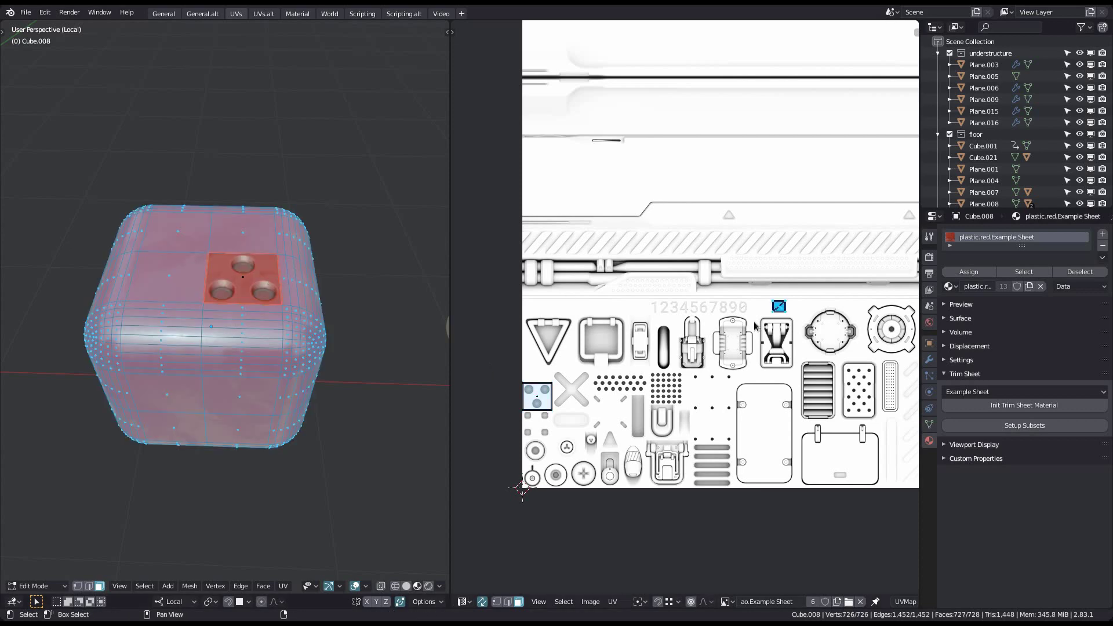
scroll(721, 306, "up", 5)
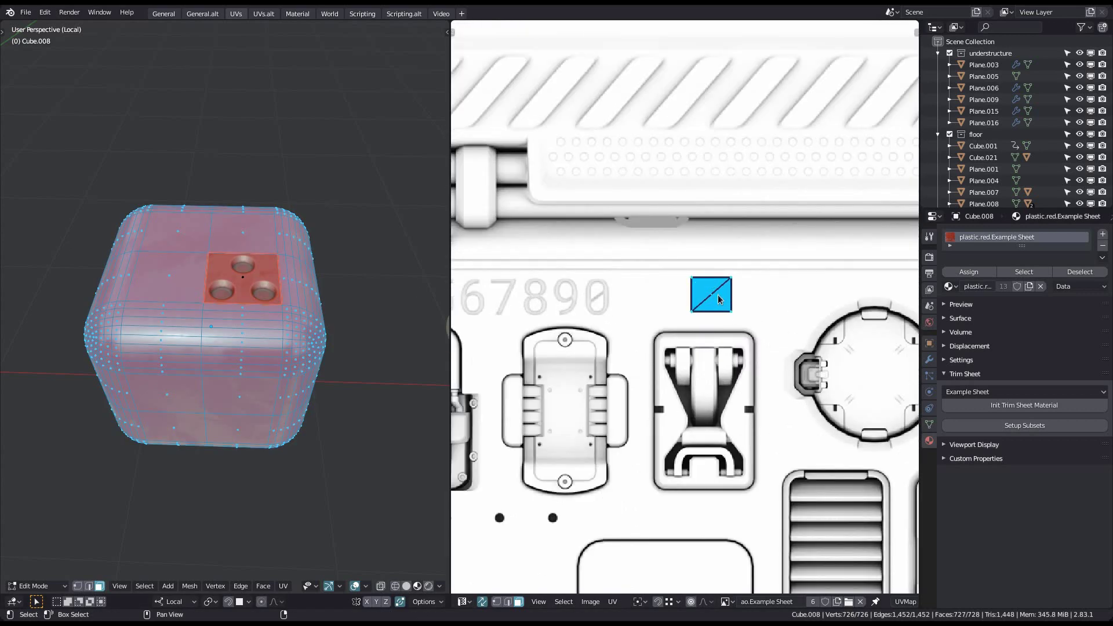
scroll(718, 299, "down", 8)
key("alt+a")
key("ctrl+Page_Up")
key("ctrl+Page_Up")
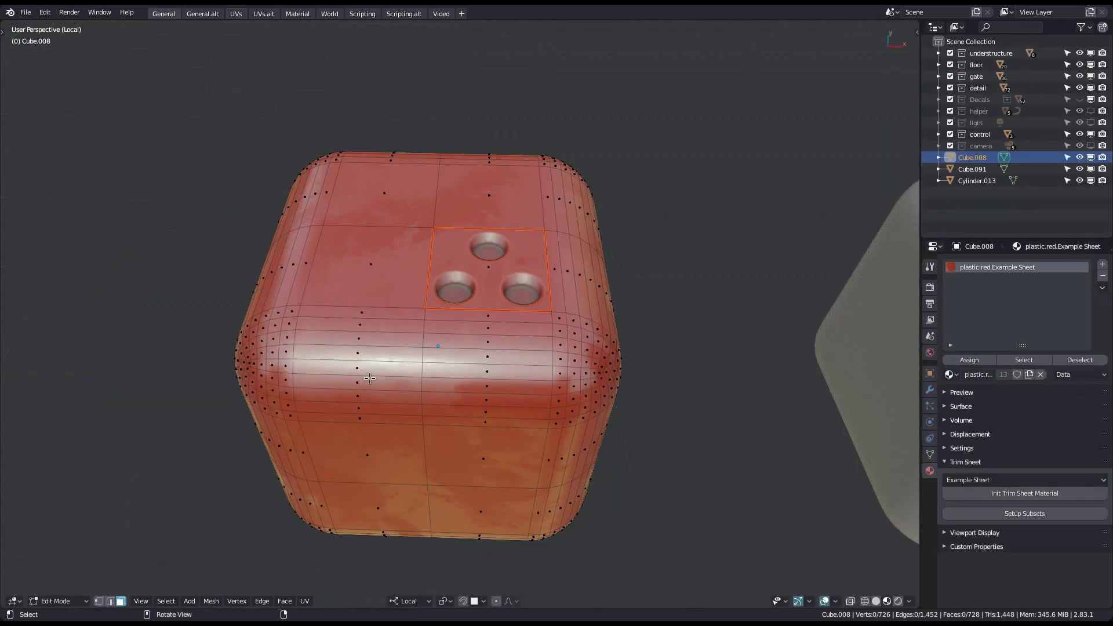
Select the two large faces beside the three-hole face and unwrap them together to the Example Sheet's capsule-shaped trim 015.
middle_click_drag(485, 387, 468, 372)
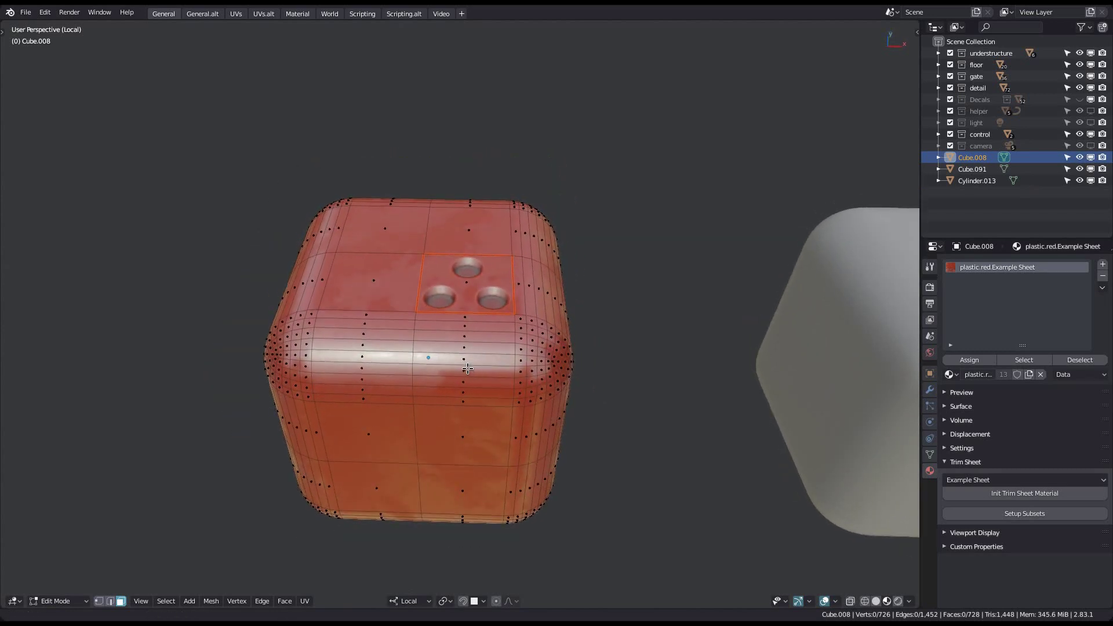
middle_click_drag(405, 306, 457, 308, "shift")
left_click(378, 329)
left_click(392, 257, "shift")
key("d")
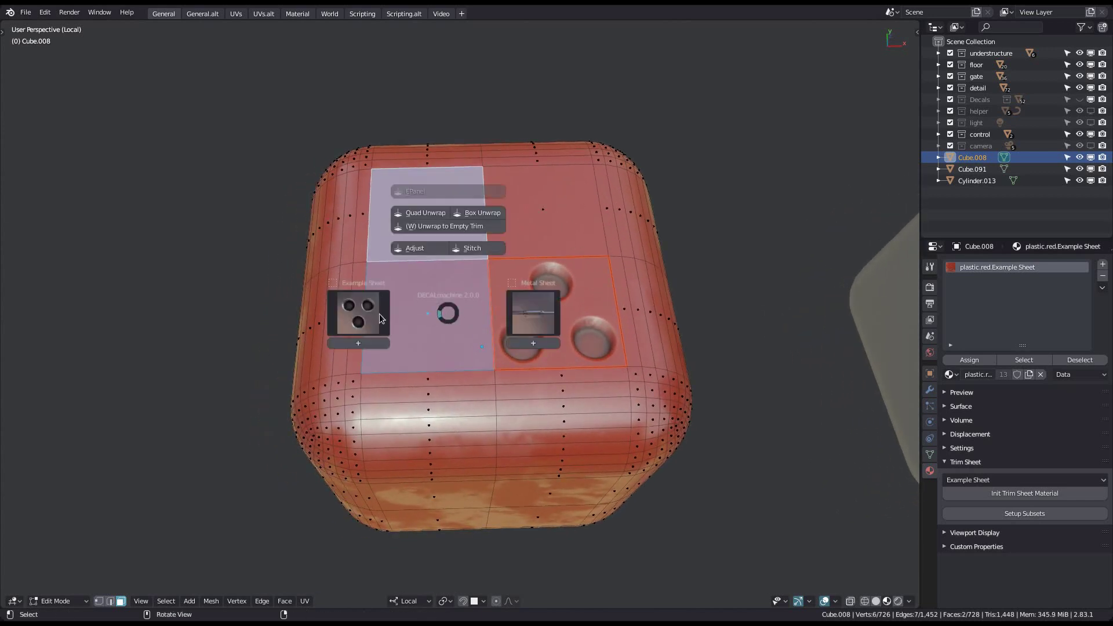
left_click(361, 318)
mouse_move(492, 15)
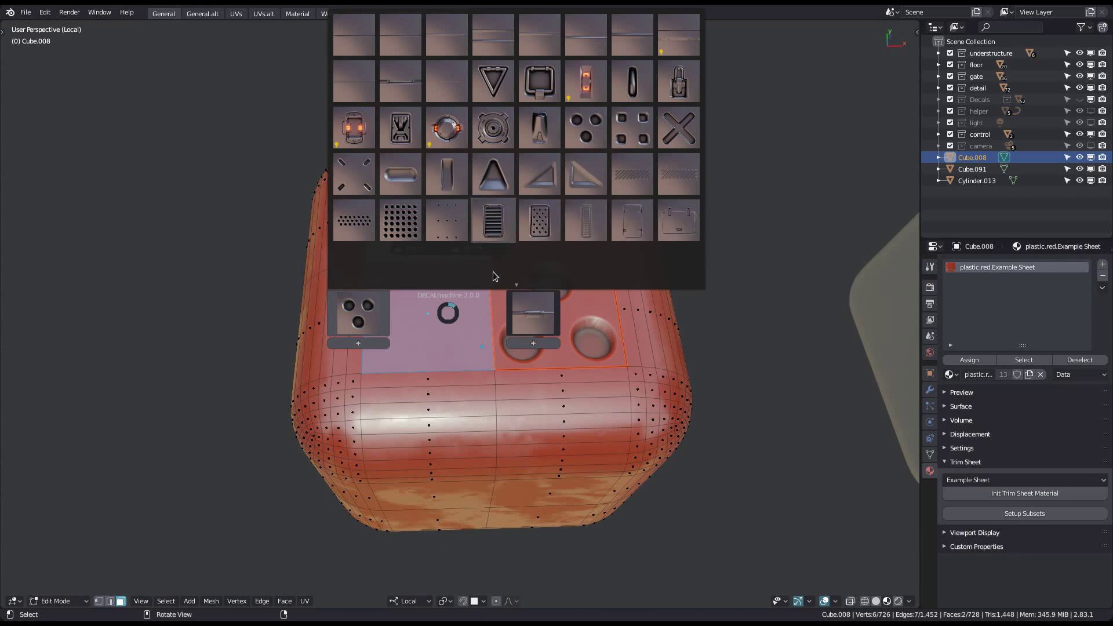
left_click(633, 82)
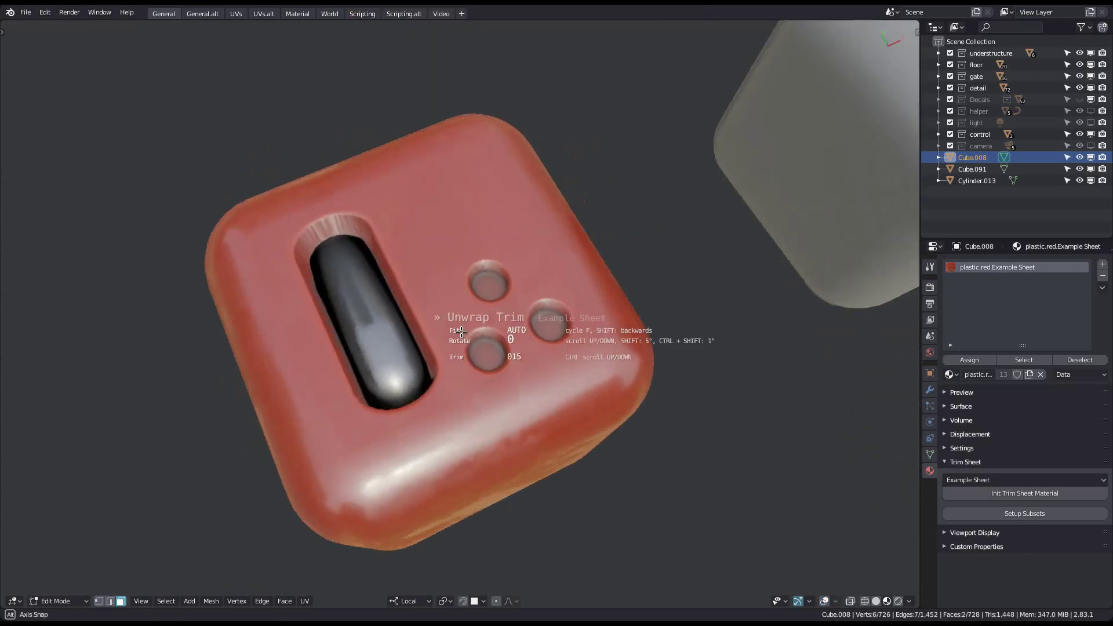
Try rotating the capsule trim on the two faces by 180 and 90 degrees and return it to 0.
middle_click_drag(461, 332, 486, 349)
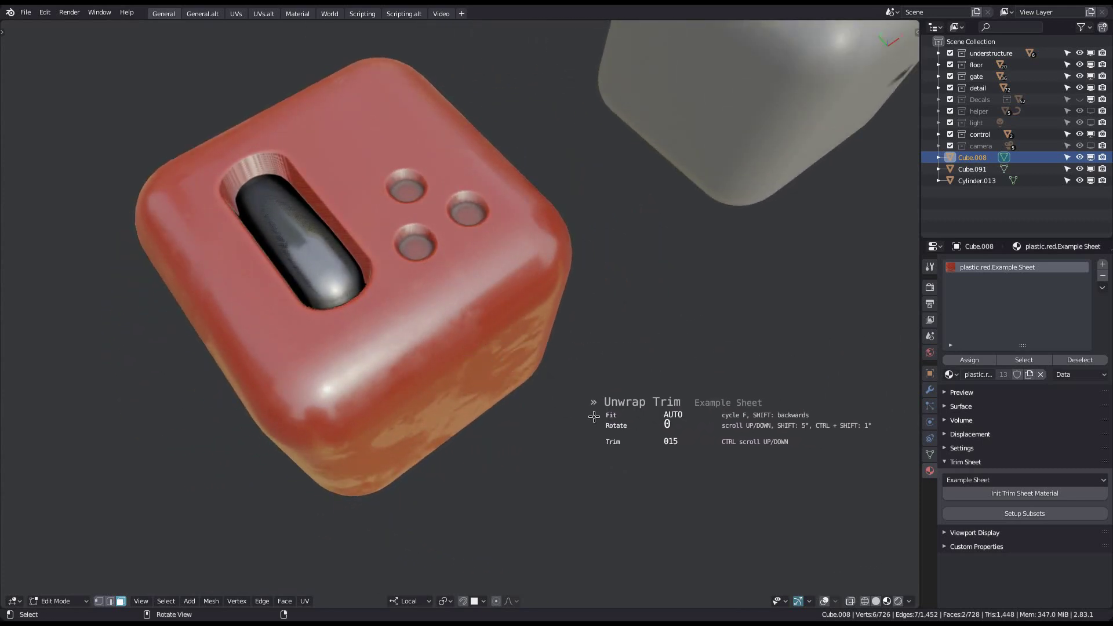
middle_click_drag(593, 417, 594, 421)
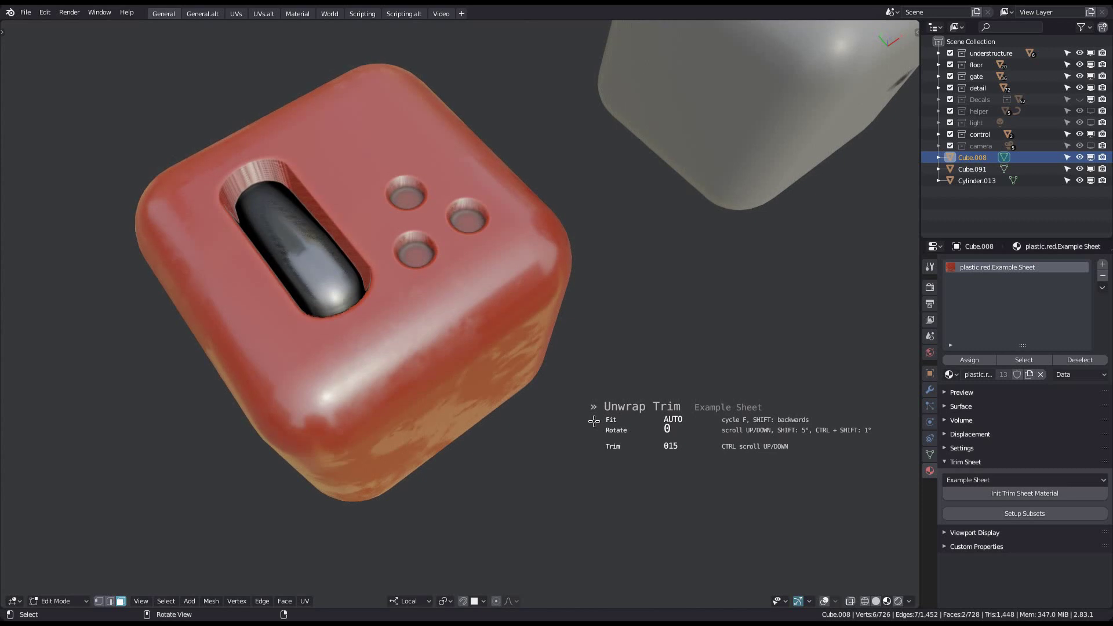
scroll(593, 421, "up", 1)
middle_click_drag(594, 422, 625, 443)
scroll(626, 444, "up", 2)
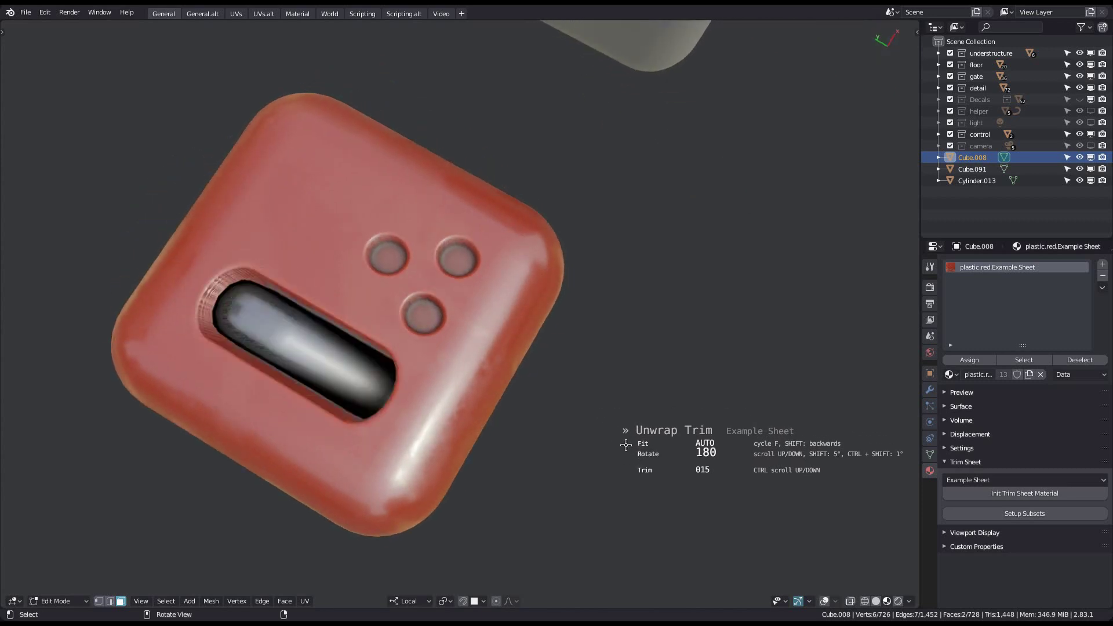
scroll(625, 443, "up", 1)
scroll(624, 443, "up", 1)
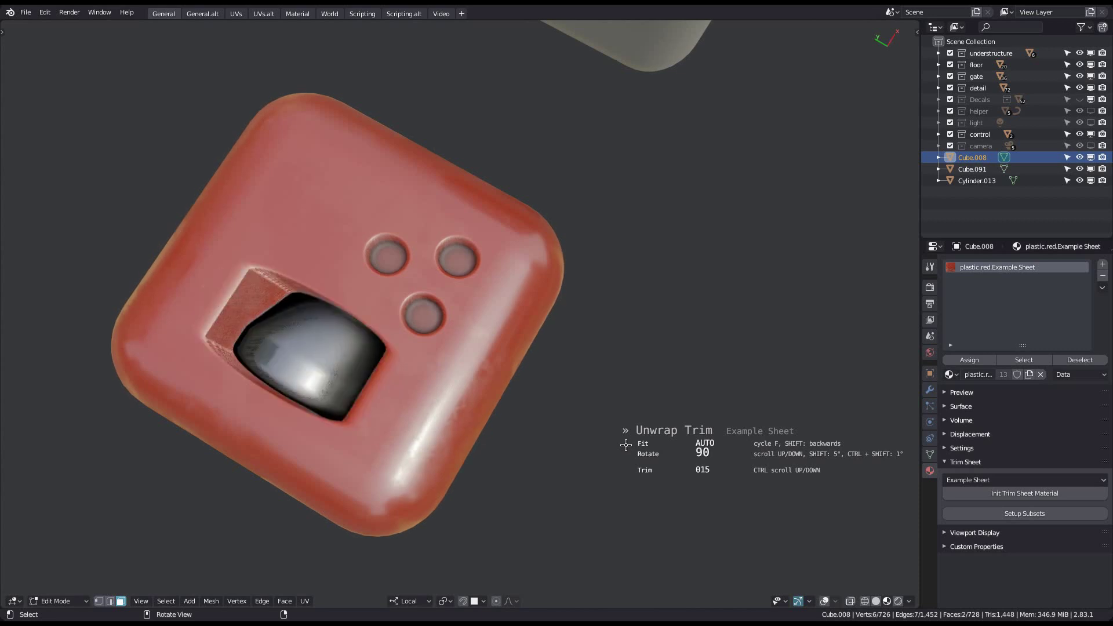
scroll(623, 444, "down", 1)
middle_click_drag(622, 444, 601, 409)
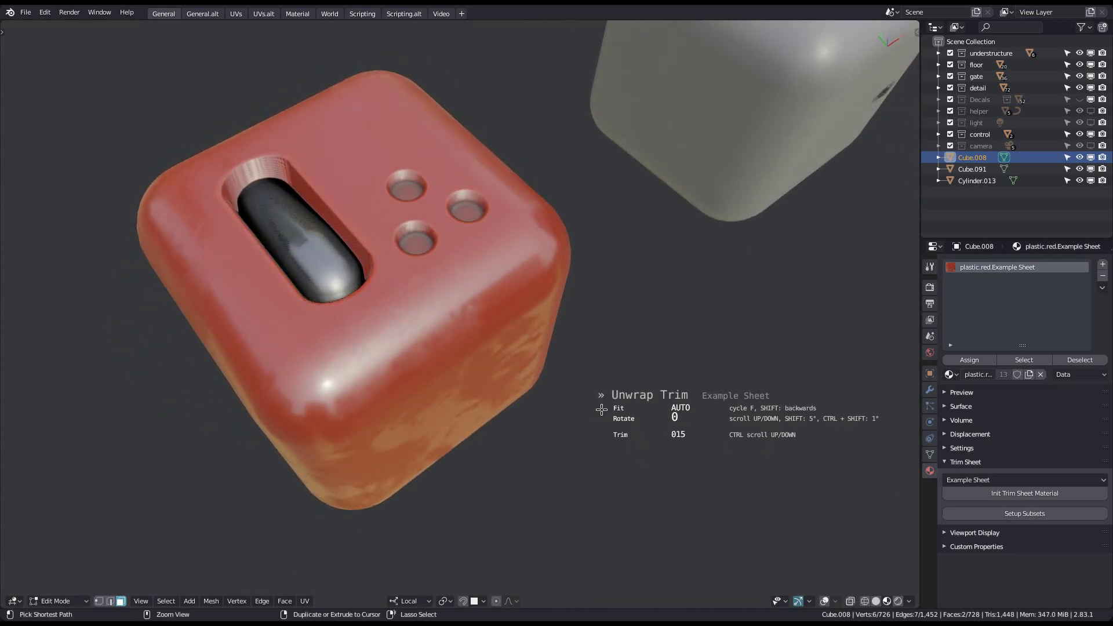
Preview trim 016 and the following trims on the two selected faces, return to capsule trim 015 and finish the unwrap.
scroll(601, 409, "up", 1, "ctrl")
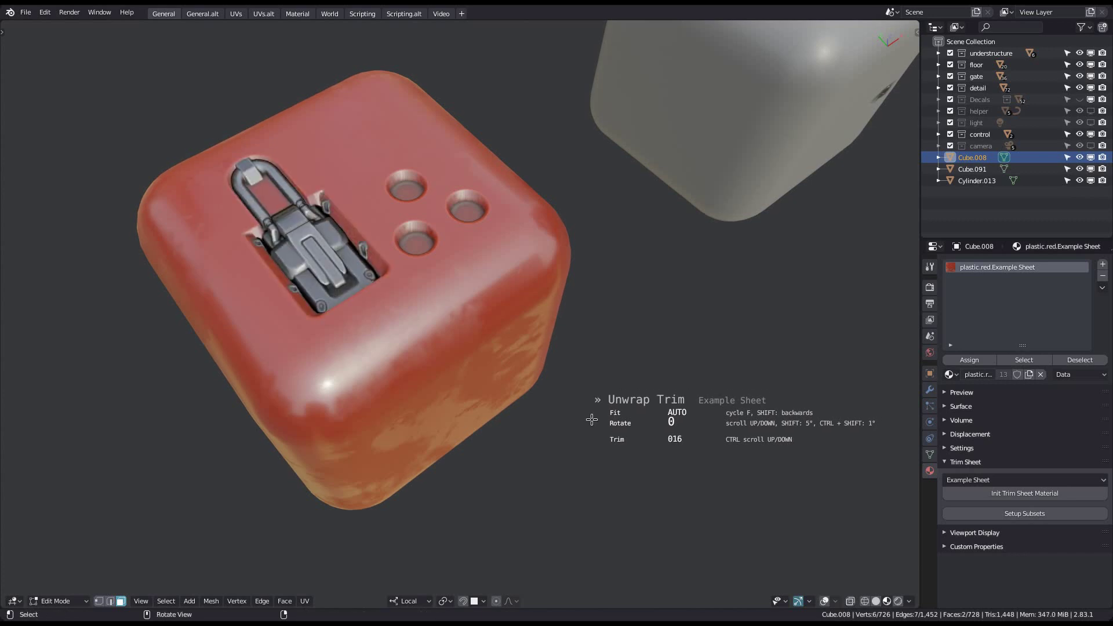
middle_click_drag(601, 409, 552, 439)
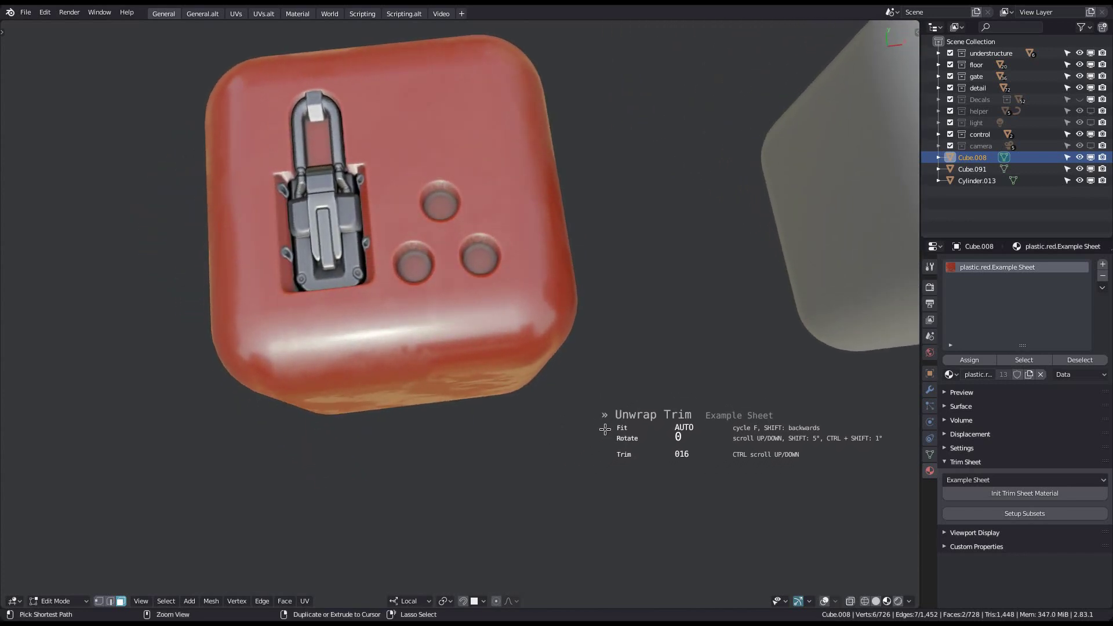
scroll(605, 429, "up", 1, "ctrl")
scroll(605, 429, "up", 1, "ctrl")
scroll(604, 429, "up", 1, "ctrl")
scroll(605, 429, "down", 3, "ctrl")
scroll(605, 428, "down", 1, "ctrl")
mouse_move(604, 429)
middle_mouse_down()
mouse_move(641, 410)
mouse_move(623, 426)
middle_mouse_up()
left_click(632, 411)
Examine in the UVs workspace how the two selected faces fit the capsule trim on the sheet.
key("F2")
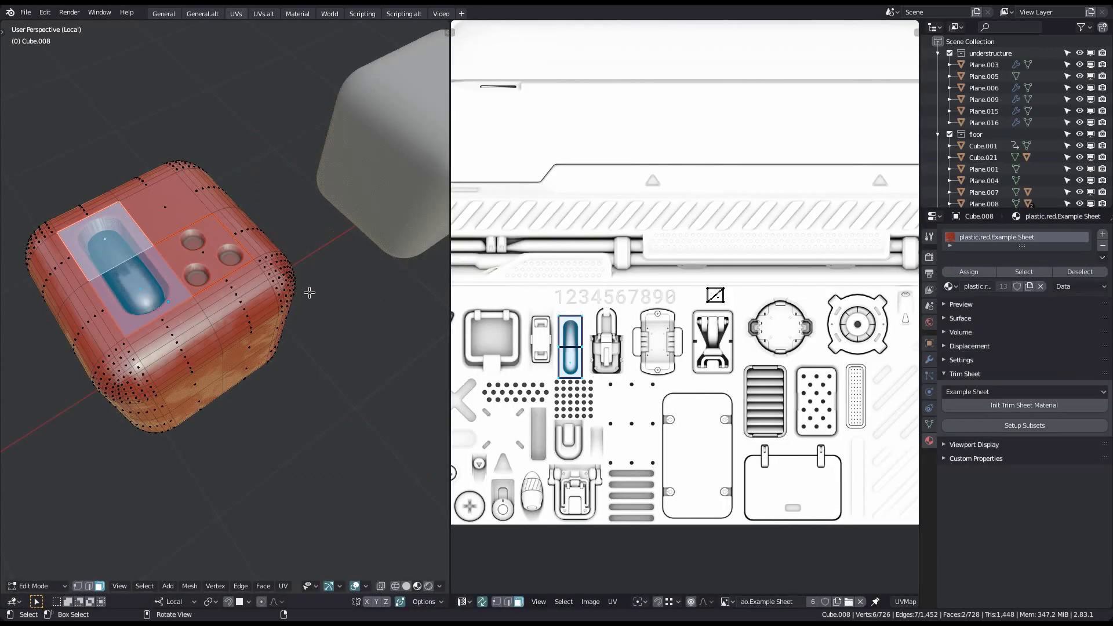
middle_click_drag(310, 292, 360, 313, "shift")
middle_click_drag(554, 356, 648, 357)
scroll(647, 358, "up", 2)
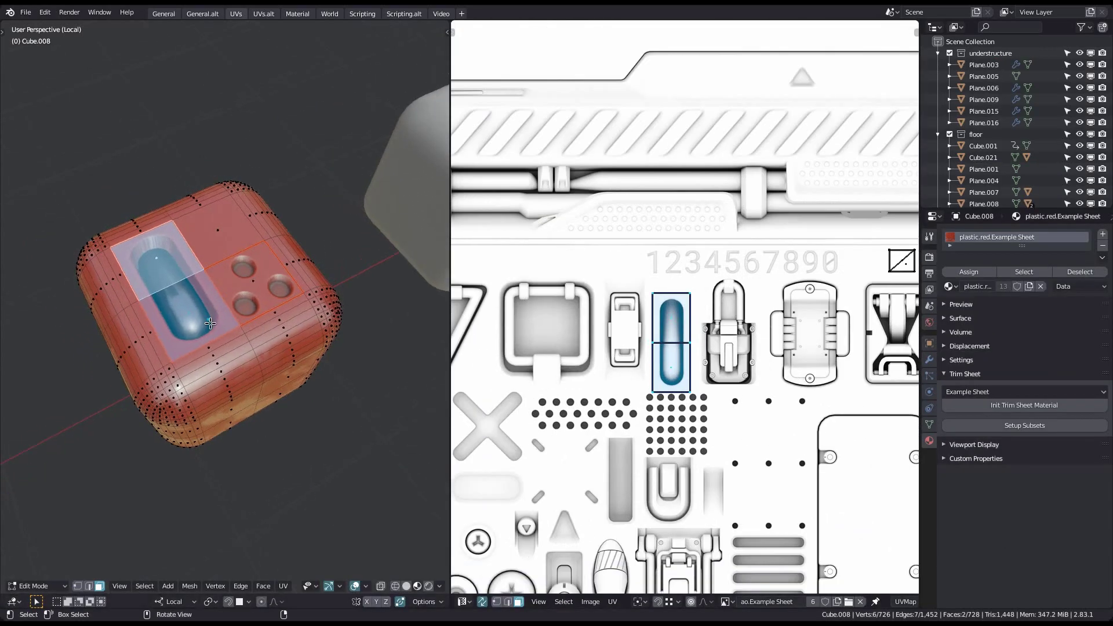
Unwrap the two selected faces to the Example Sheet's perforated plate trim 037 and locate their UVs on the sheet.
key("d")
left_click(124, 331)
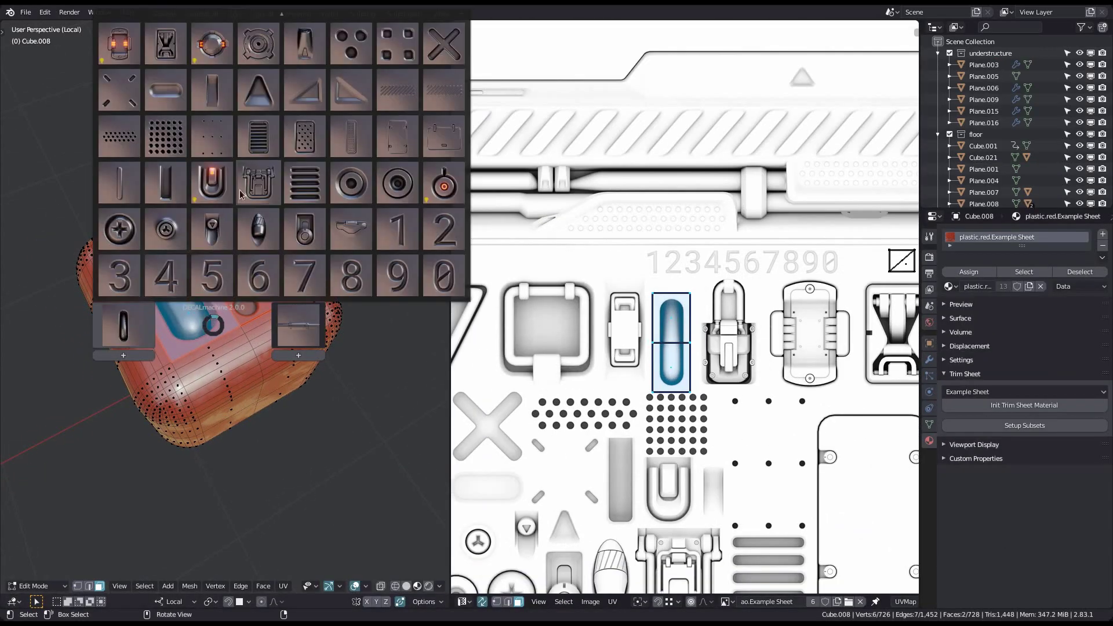
left_click(296, 147)
middle_click_drag(181, 319, 169, 469)
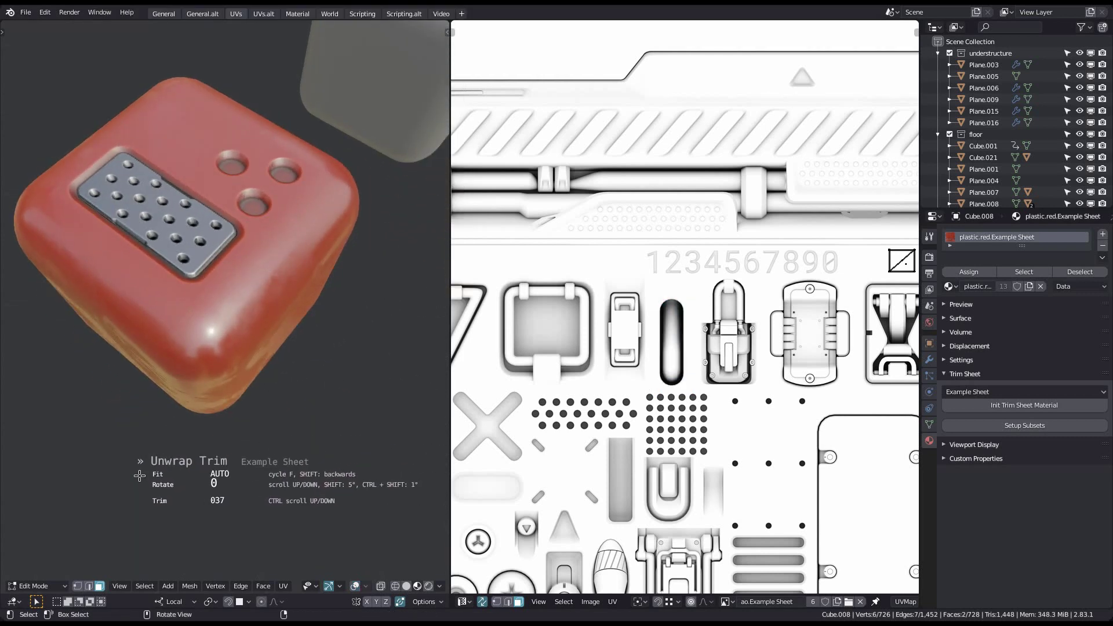
middle_click_drag(630, 384, 856, 256)
middle_click_drag(165, 476, 58, 490)
middle_click_drag(691, 341, 902, 386)
middle_click_drag(775, 418, 567, 438)
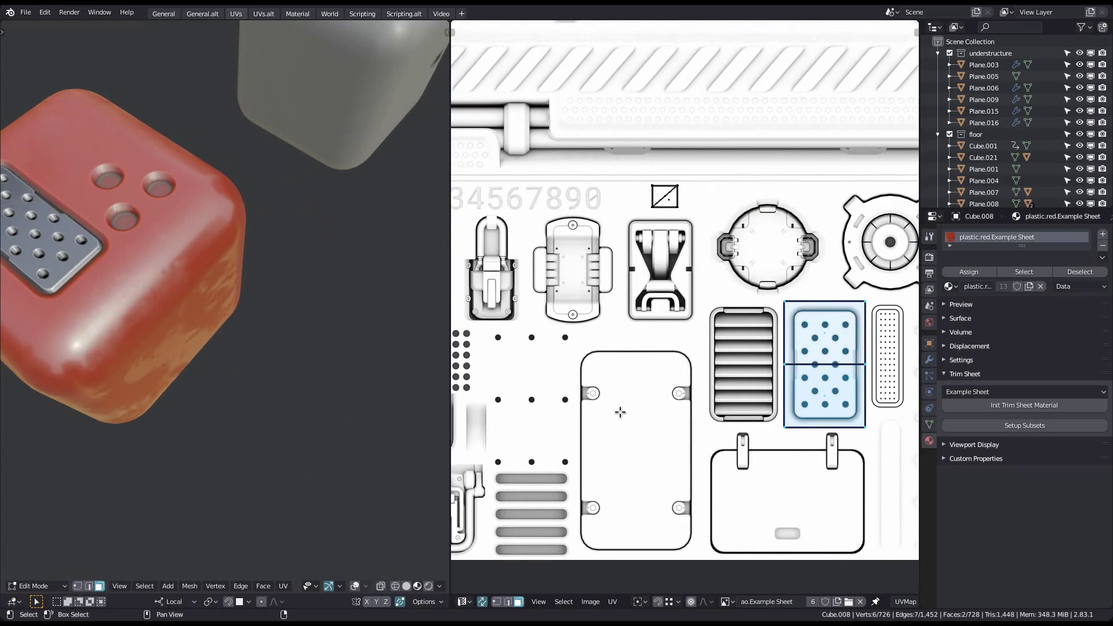
middle_click_drag(728, 360, 522, 309)
middle_click_drag(157, 410, 222, 398, "shift")
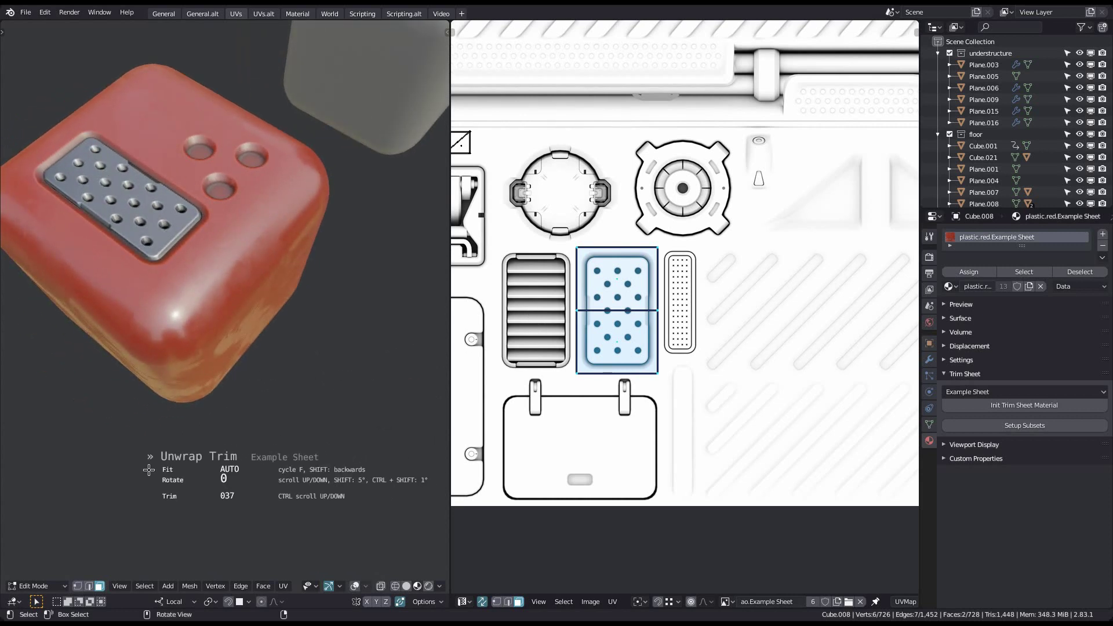
Try the STRETCH fit on perforated plate trim 037, cycle through the fit modes and finish with FITINSIDE.
key("f")
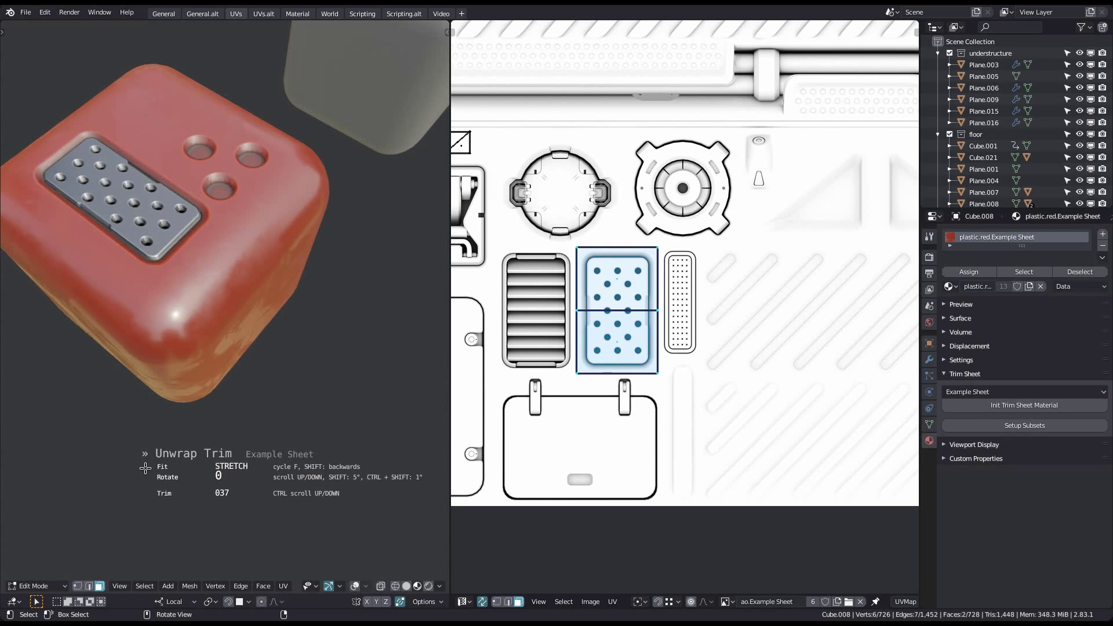
key("shift+f")
key("f")
key("f")
key("f")
left_click(144, 468)
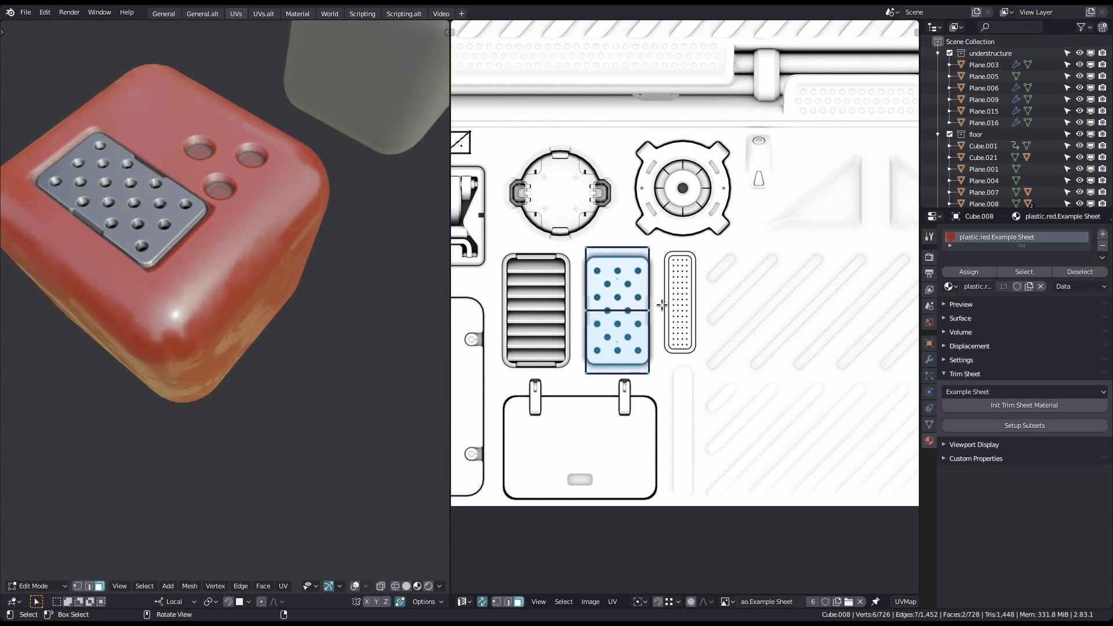
Inspect the plate trim's UV fit up close, then redo the unwrap of the two faces with FITOUTSIDE.
scroll(638, 434, "up", 2)
middle_click_drag(638, 434, 641, 467, "ctrl")
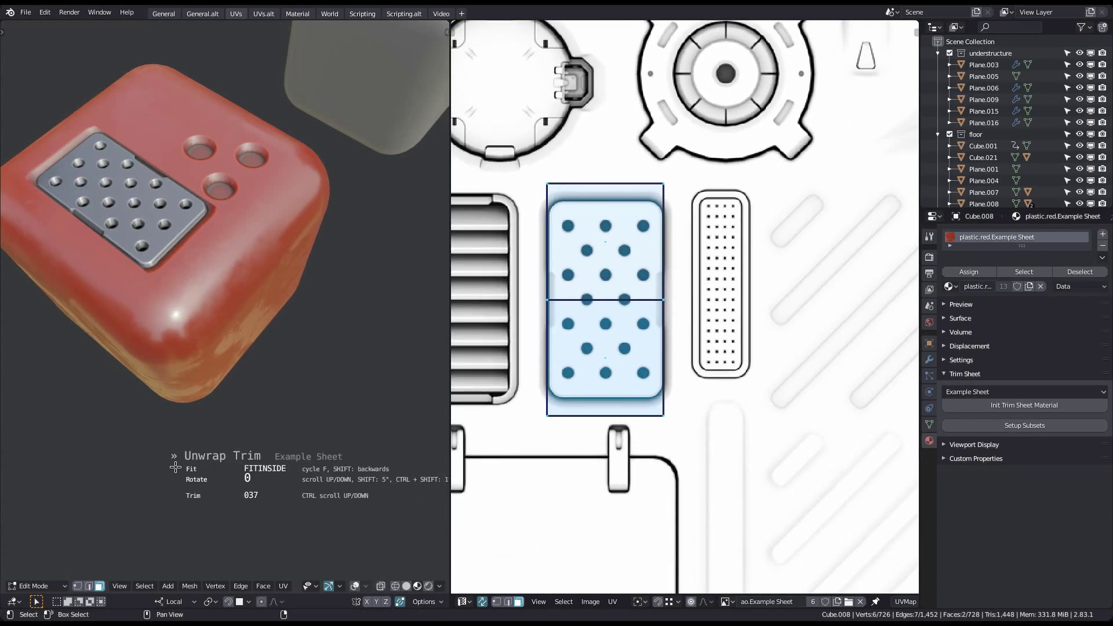
middle_click_drag(175, 468, 166, 447)
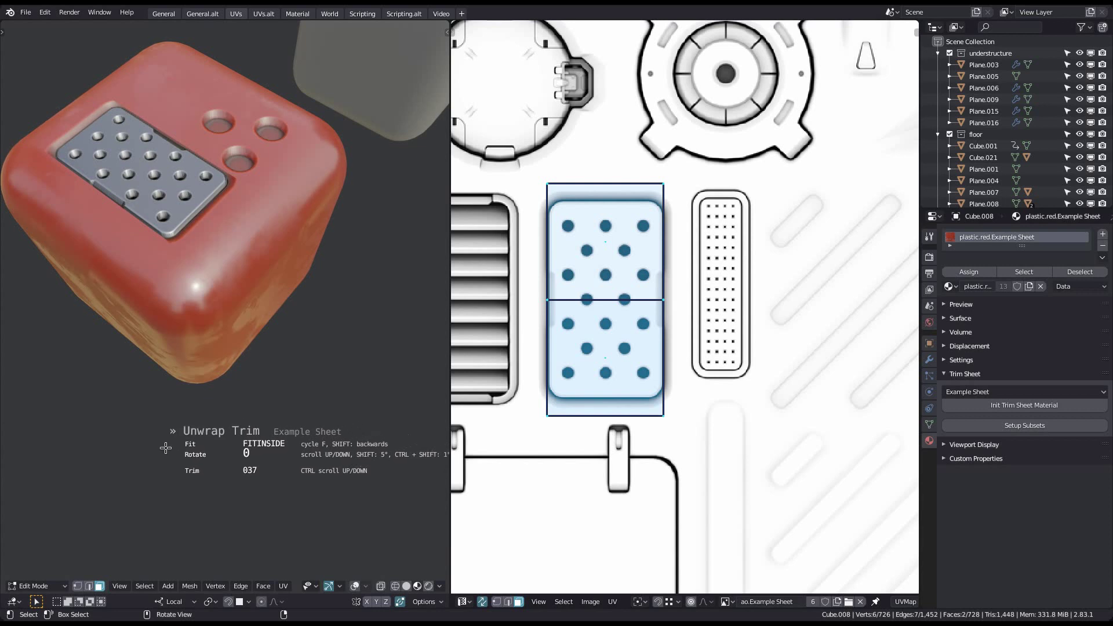
key("f")
left_click(132, 457)
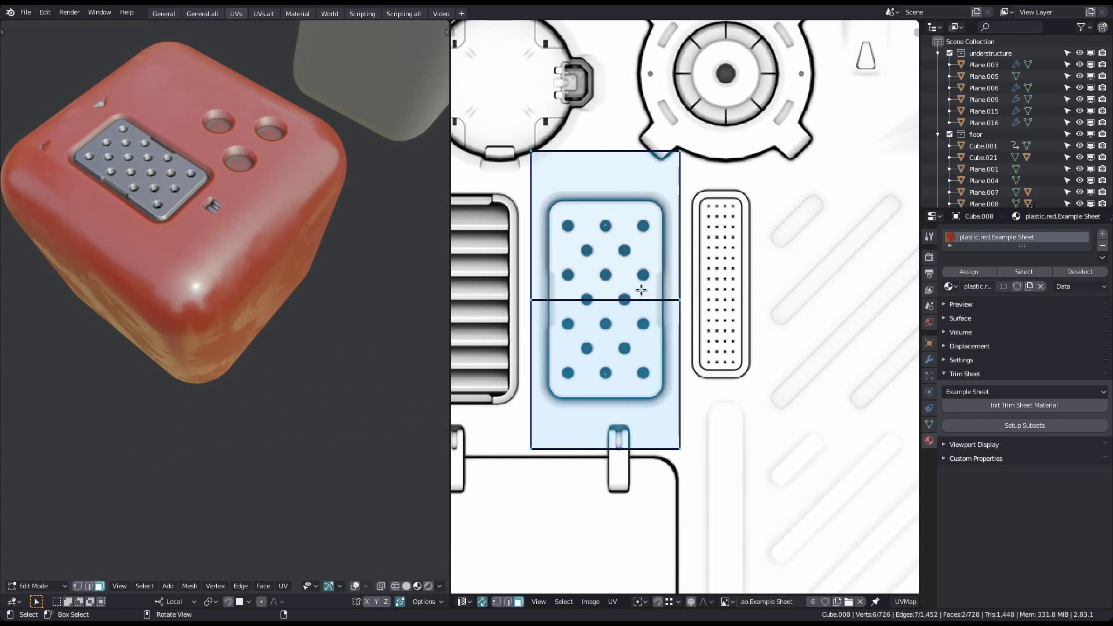
Try rotating the plate trim's unwrap by 90 degrees with FITOUTSIDE and check its UVs on the sheet.
key("u")
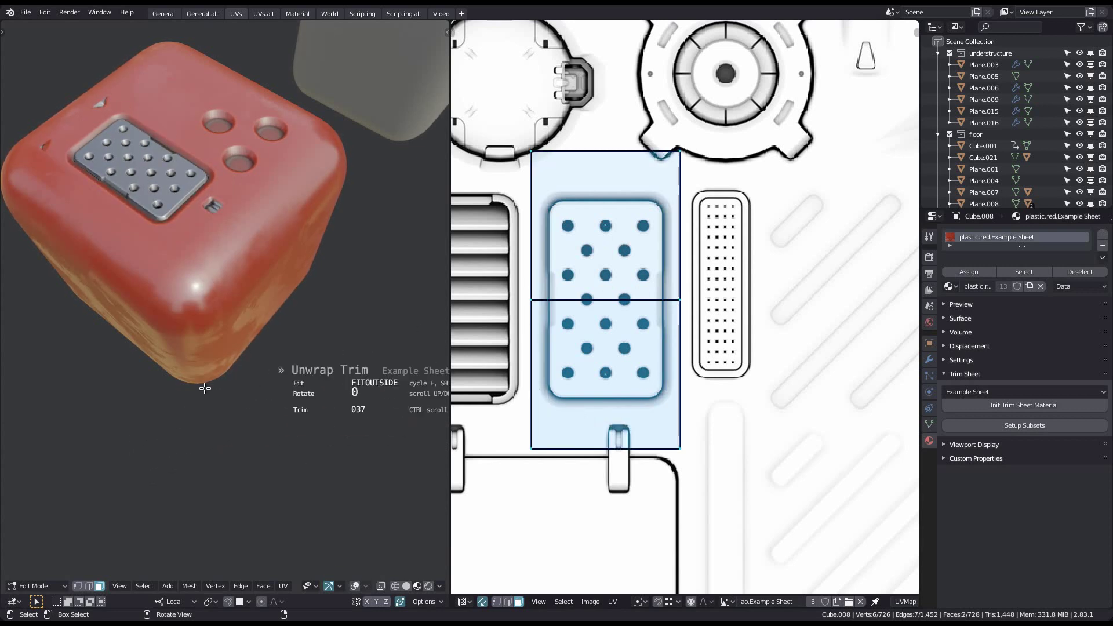
middle_click_drag(205, 388, 204, 400)
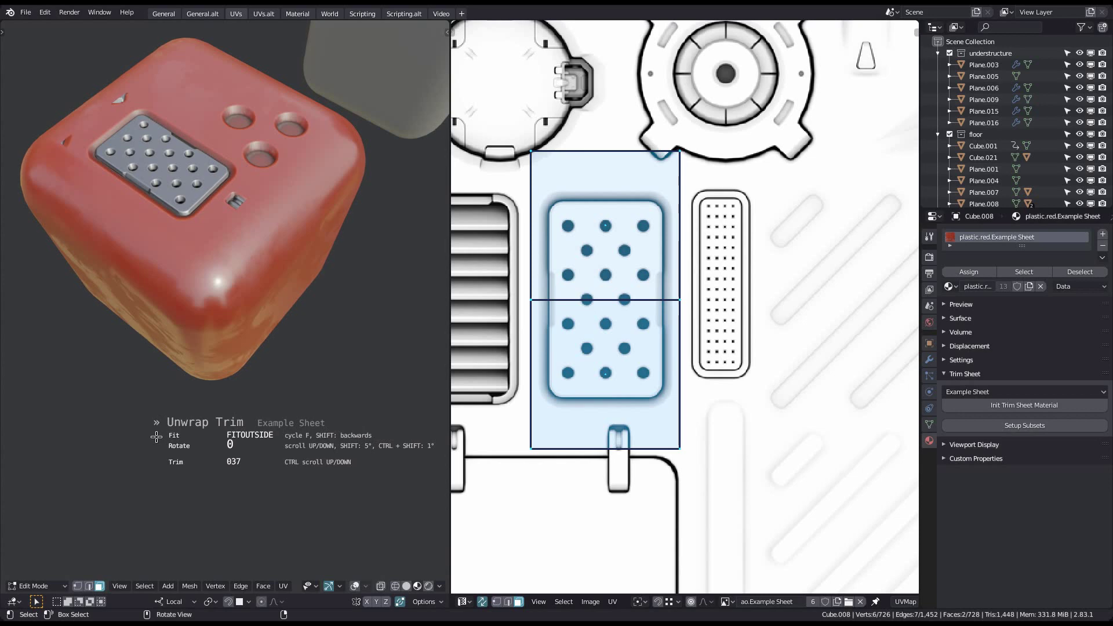
scroll(157, 437, "up", 1)
left_click(182, 440)
middle_click_drag(635, 365, 610, 328, "ctrl")
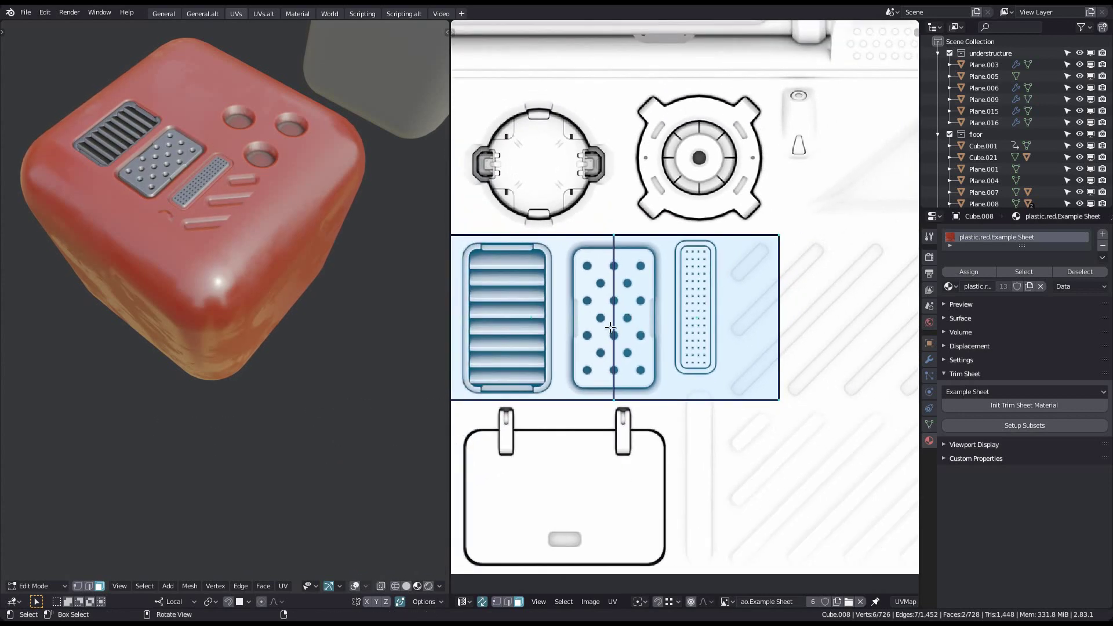
Compare the FITINSIDE and FITOUTSIDE modes at 90 degrees and set the plate trim's fit to AUTO.
key("u")
middle_click_drag(140, 429, 161, 427, "shift")
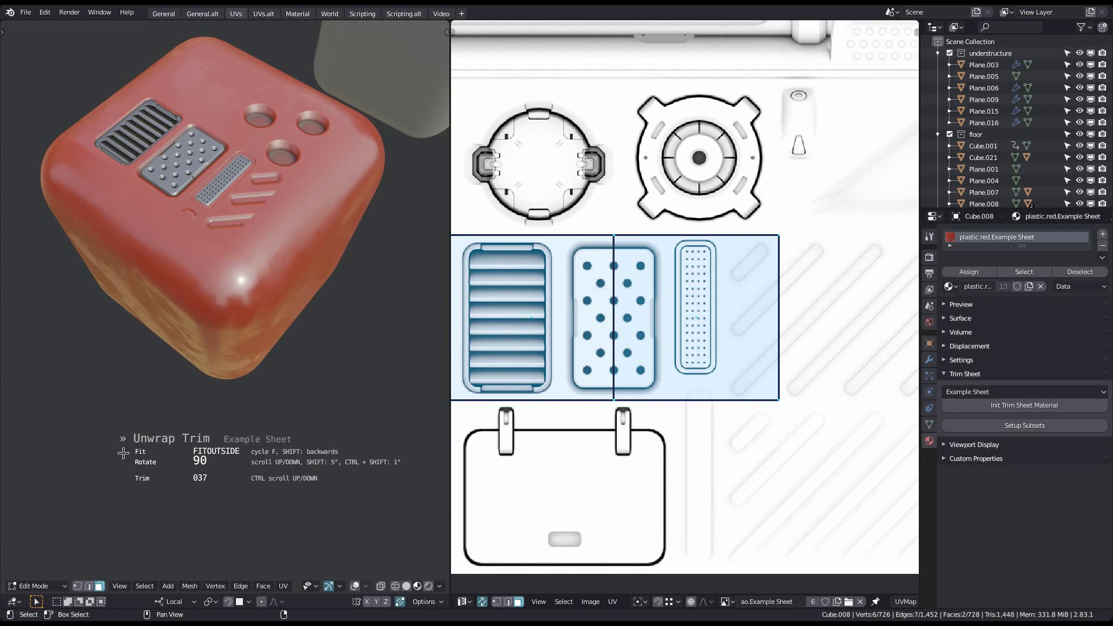
key("f")
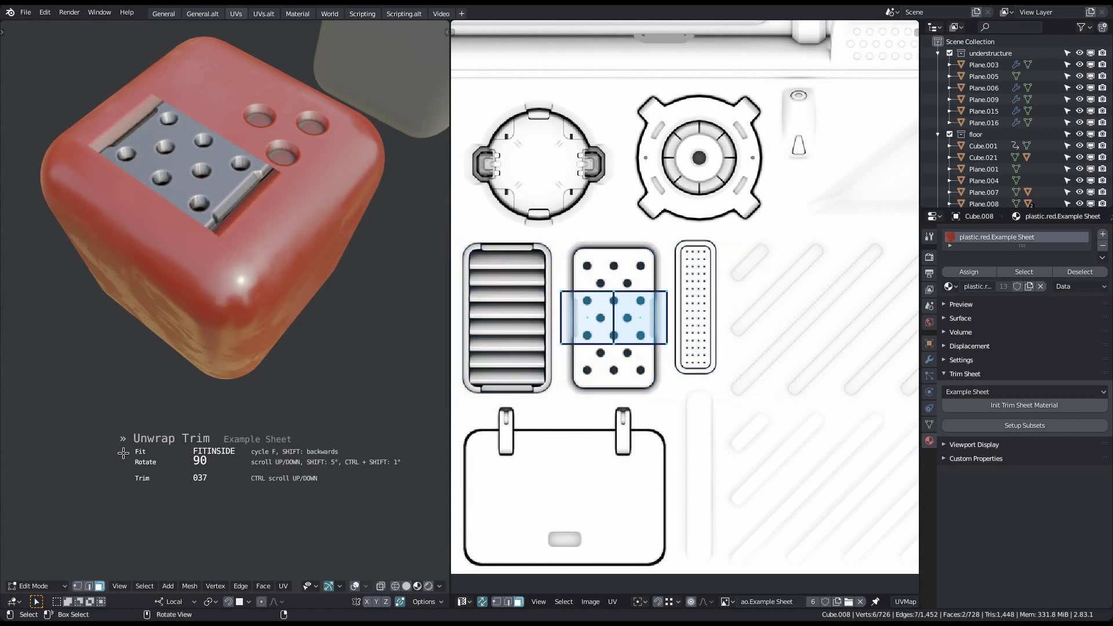
key("f")
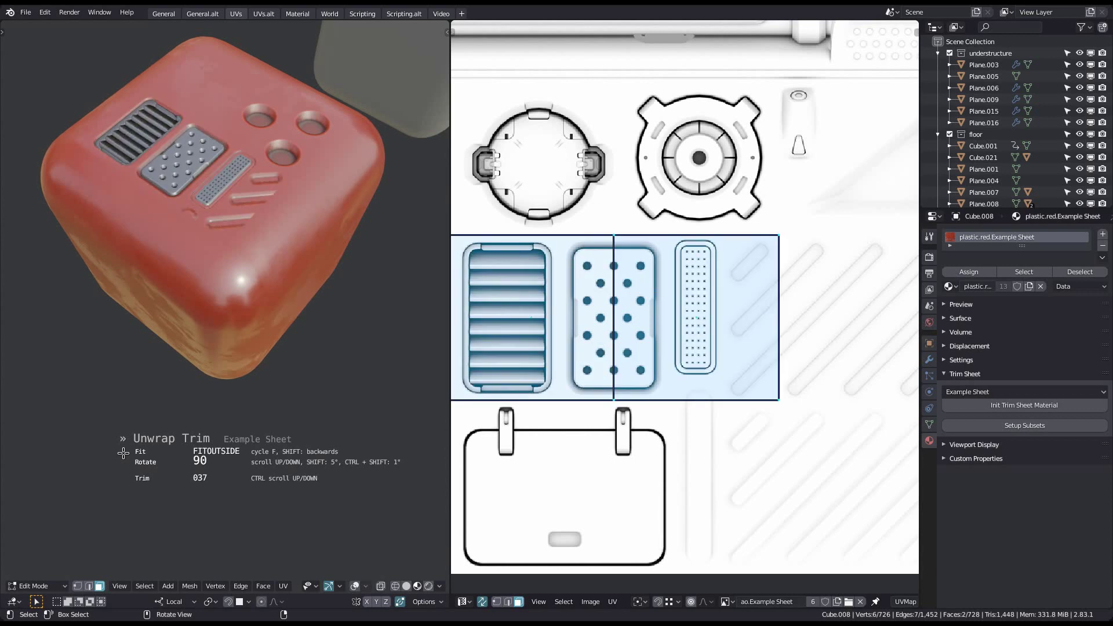
key("shift+f")
key("f")
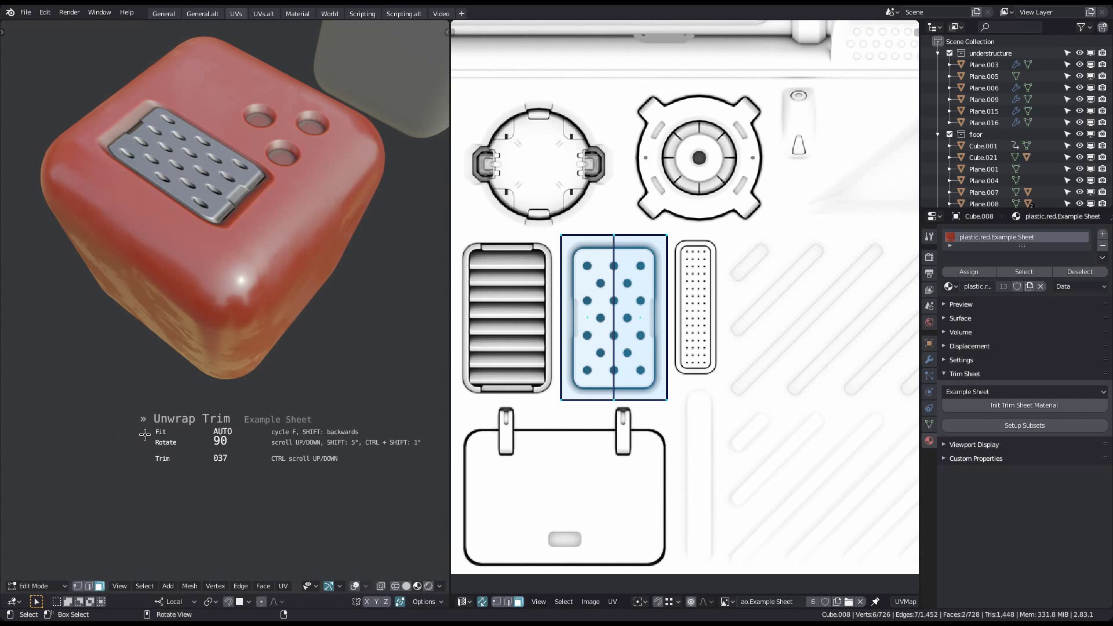
Compare the plate trim at 0 and 90 degrees and finish the unwrap with the rotation at 0.
middle_click_drag(151, 457, 153, 496)
scroll(184, 437, "down", 1)
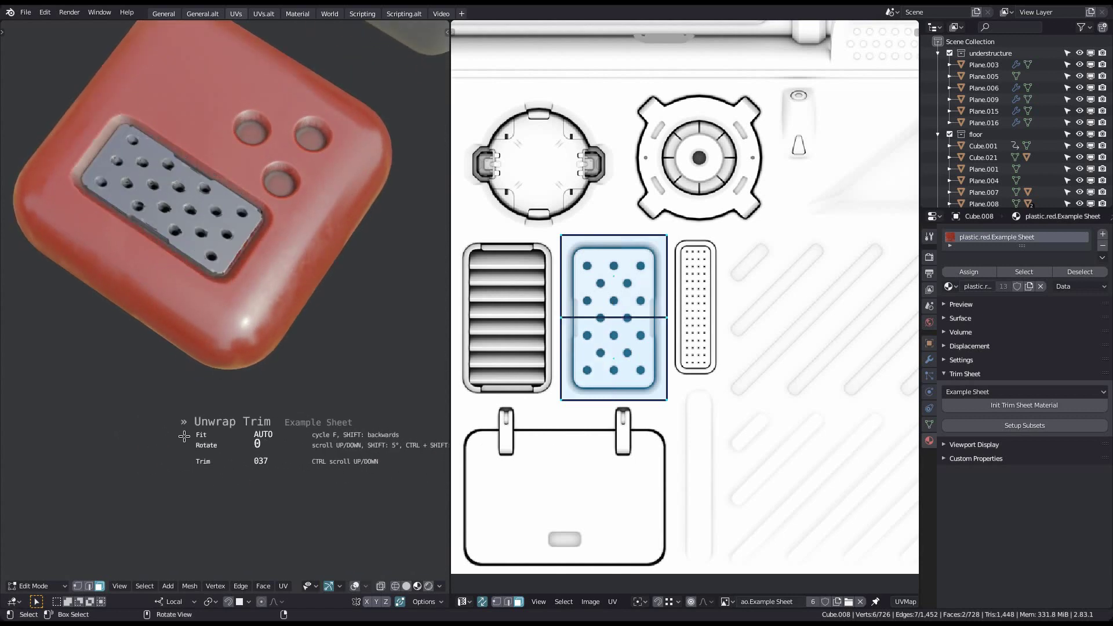
scroll(185, 437, "up", 1)
scroll(184, 437, "down", 1)
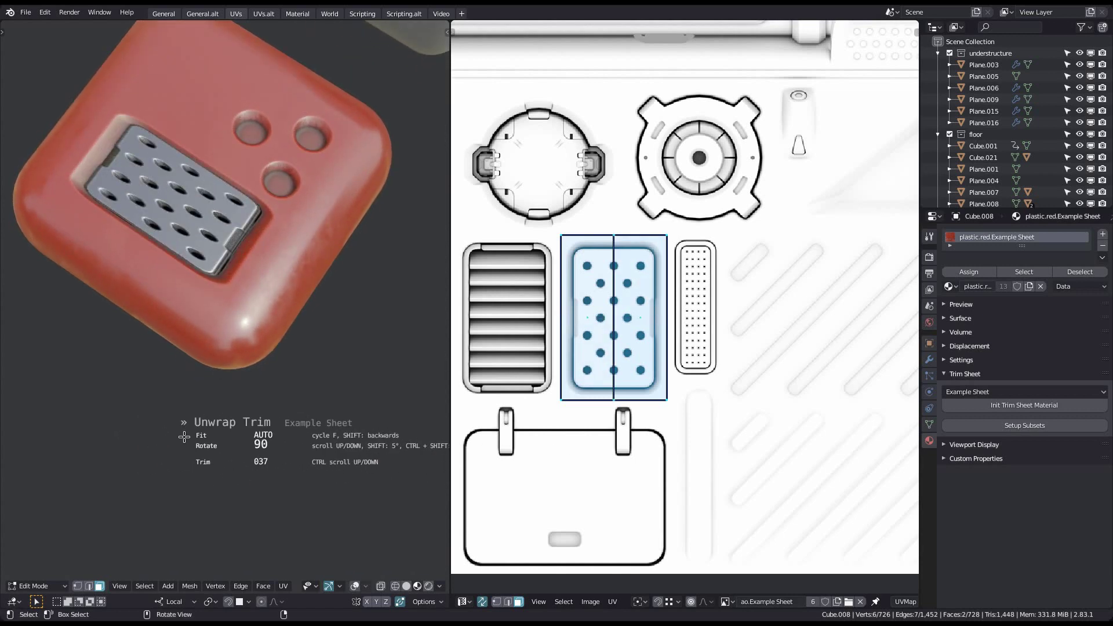
left_click(184, 437)
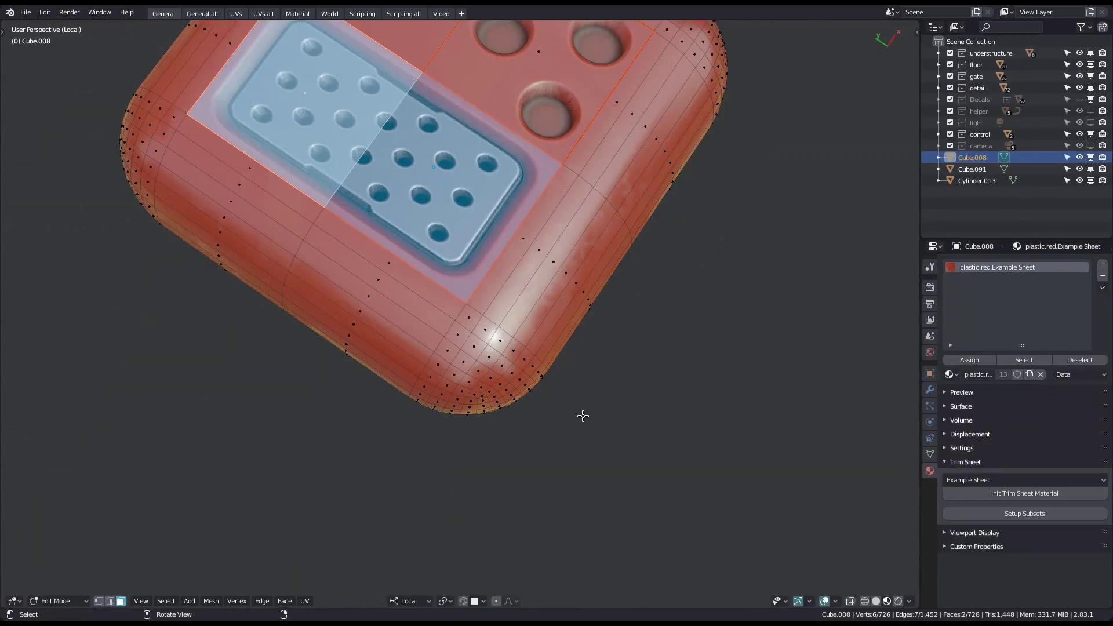
Knife-cut a small square into the plain face beside the three-hole face, against the face's outer edge.
middle_click_drag(582, 415, 536, 407)
scroll(536, 407, "up", 2)
key("Tab")
left_click(436, 415)
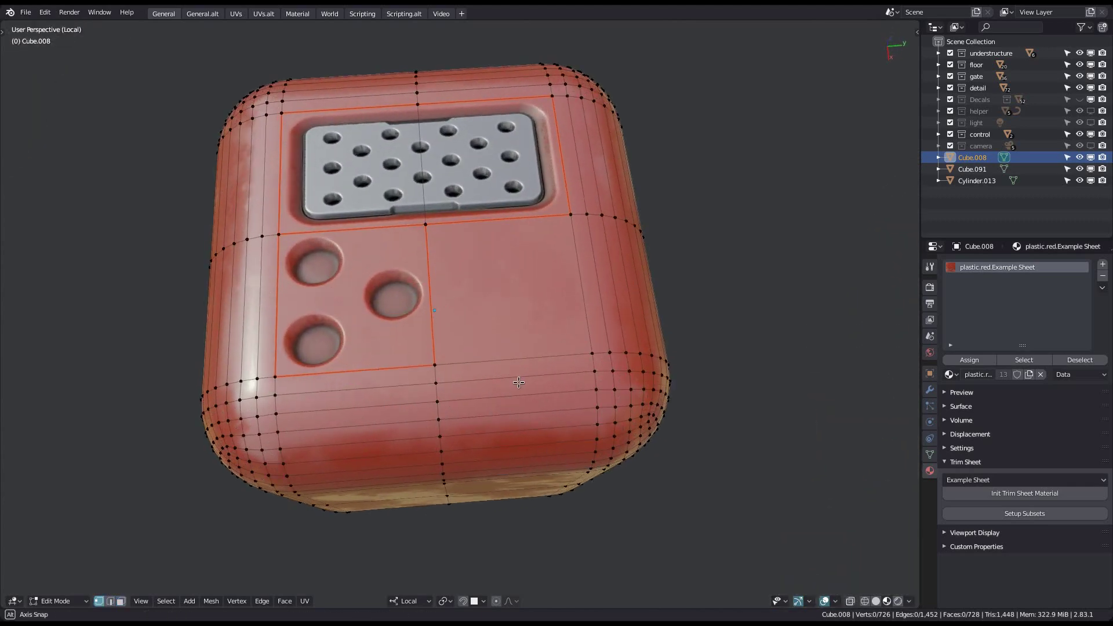
scroll(498, 360, "up", 2)
key("2")
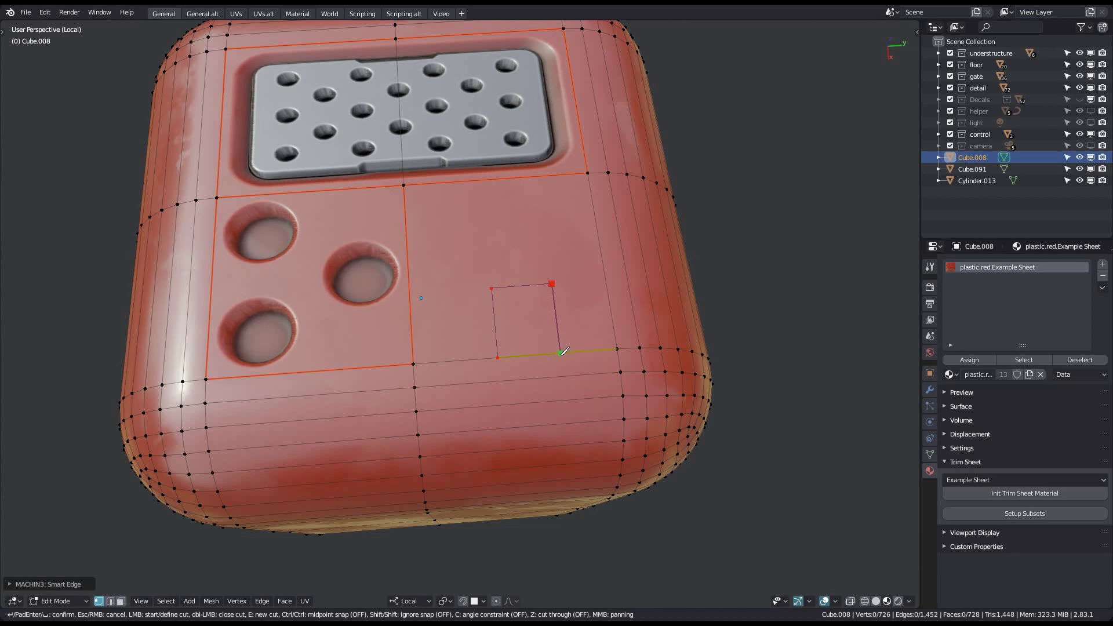
left_click(560, 353)
key("space")
middle_click_drag(574, 343, 528, 355, "shift")
Unwrap the small square face to the Example Sheet's trim 051 and rotate the trim to 540 degrees.
key("d")
left_click(469, 347)
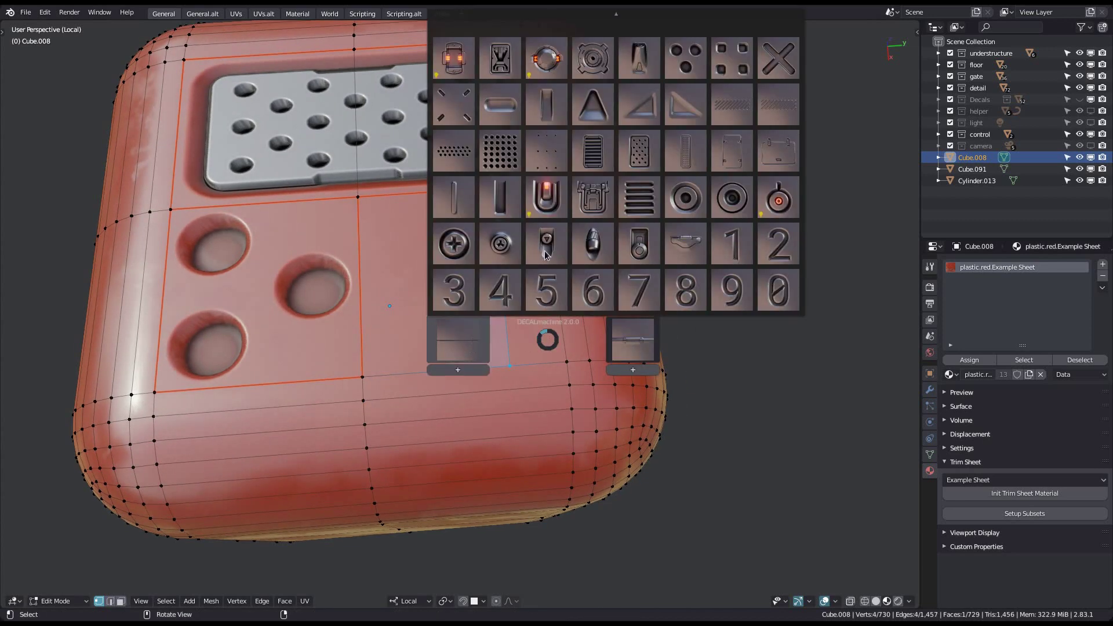
left_click(583, 242)
middle_click_drag(499, 420, 498, 391, "ctrl")
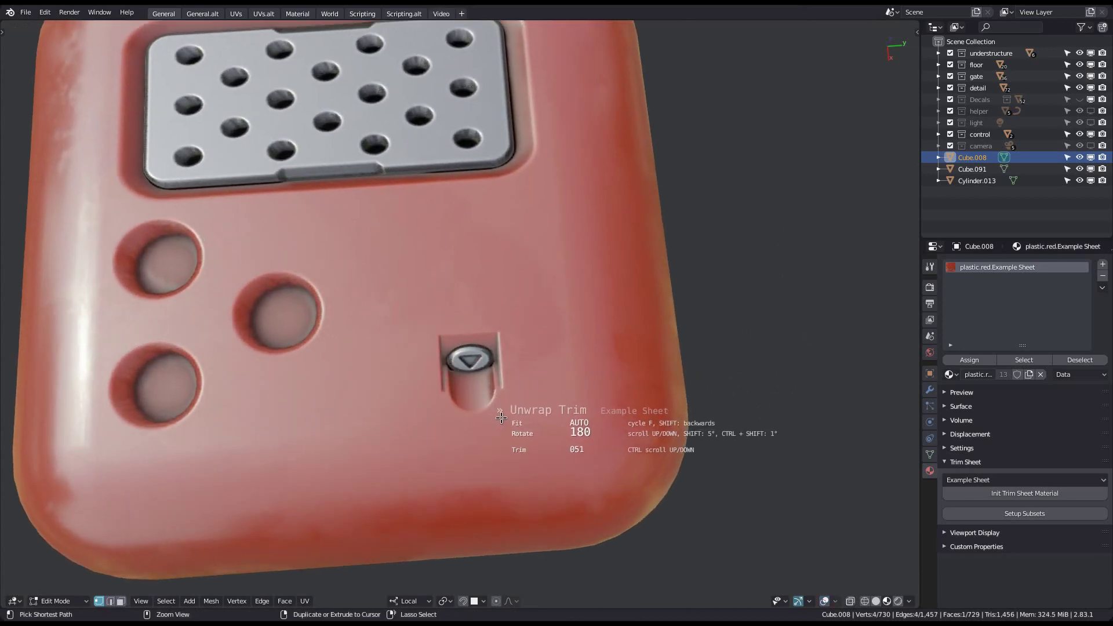
scroll(497, 387, "up", 2)
scroll(497, 387, "up", 2)
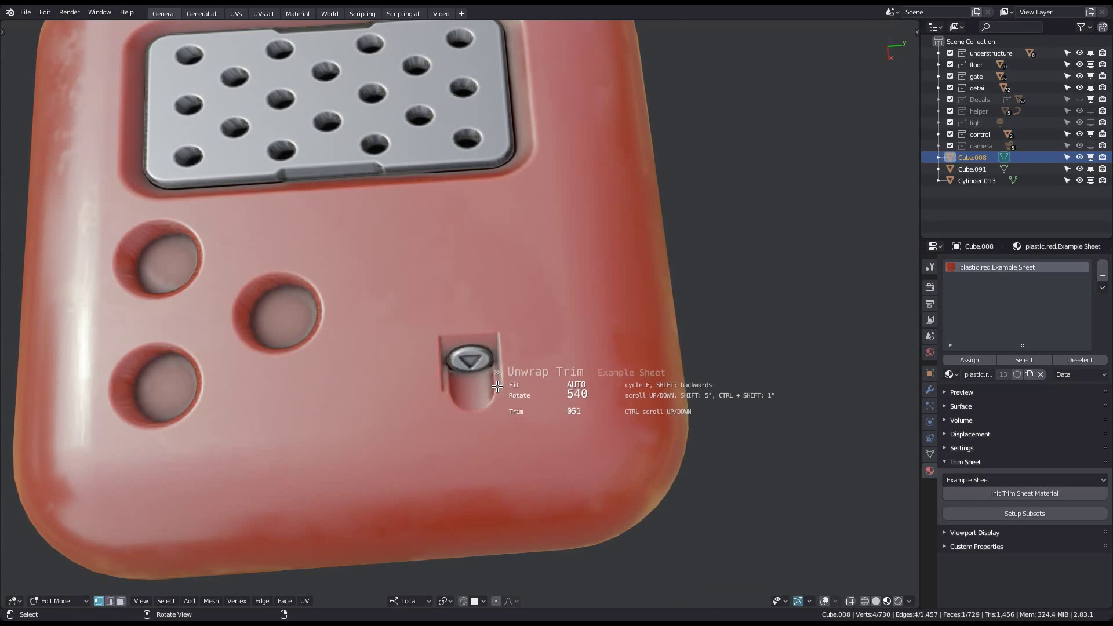
Cycle back through trim 050 to the round button trim 048 on the small square face and finish the unwrap.
scroll(498, 387, "down", 2, "ctrl")
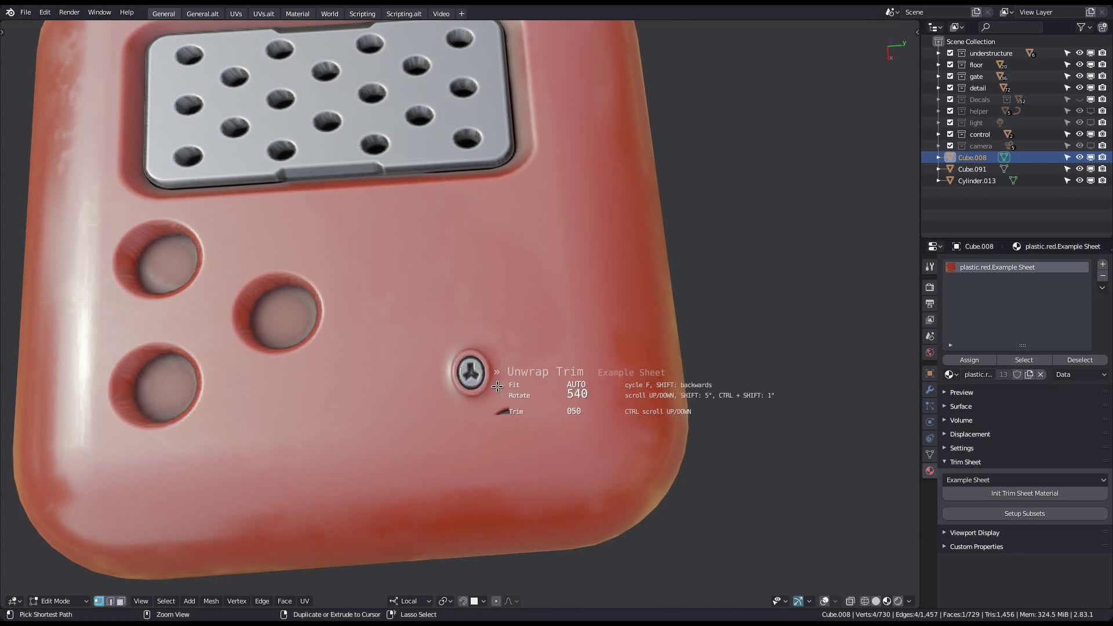
scroll(497, 386, "down", 1, "ctrl")
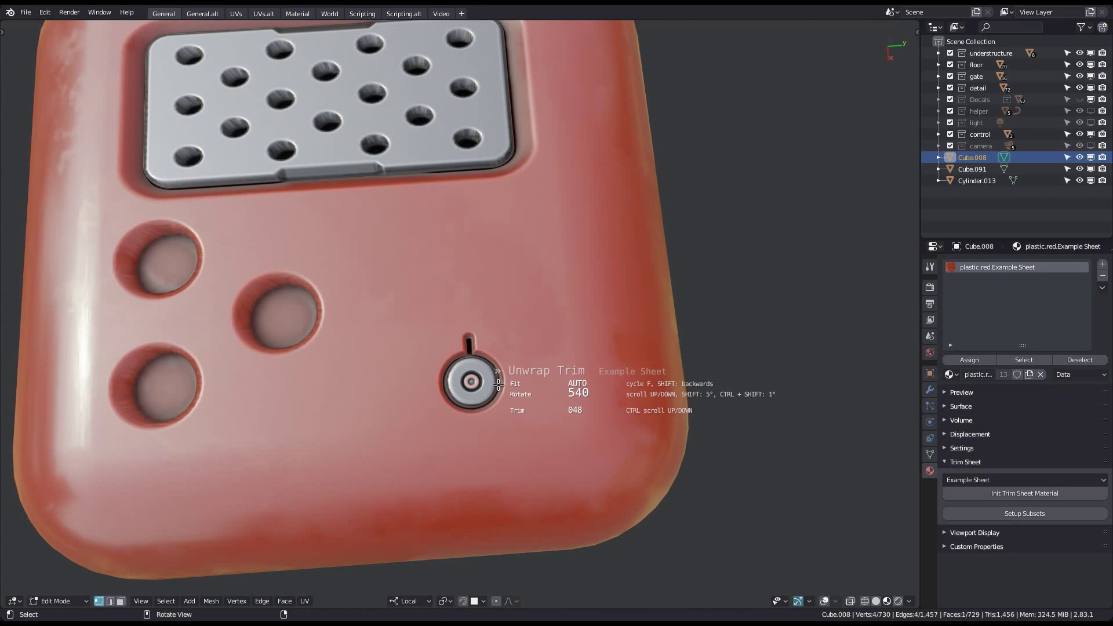
left_click(498, 384)
Select the band of faces that loops around the upper half of the cube's sides.
scroll(503, 389, "down", 5)
middle_click_drag(509, 400, 552, 336)
key("Tab")
middle_click_drag(542, 380, 509, 340)
scroll(582, 309, "down", 4)
key("Tab")
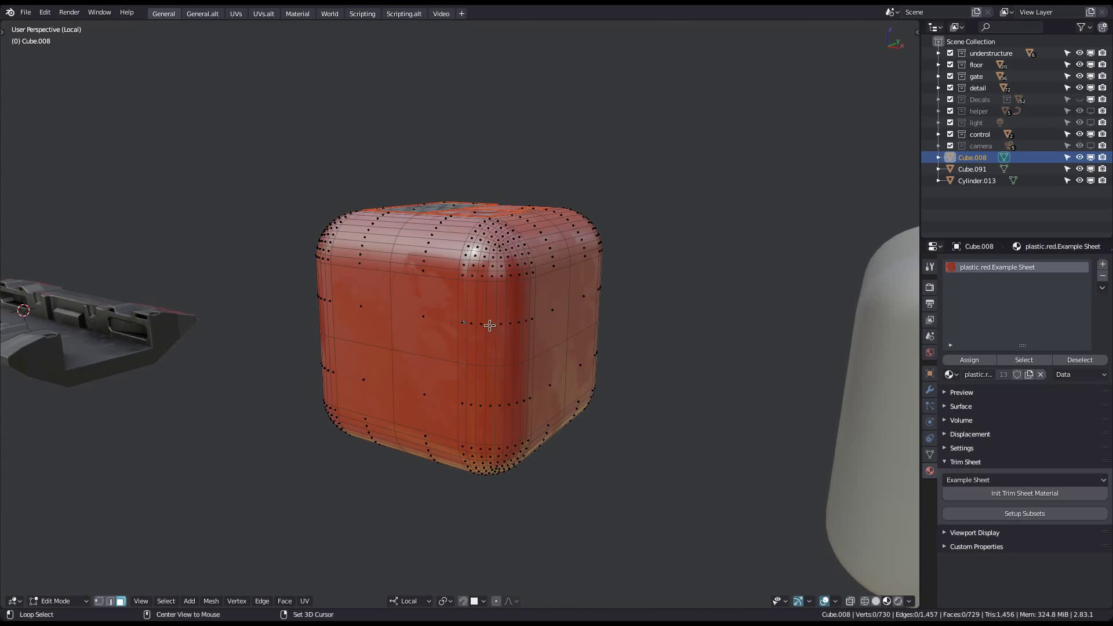
left_click(490, 325, "alt")
middle_click_drag(490, 325, 565, 390)
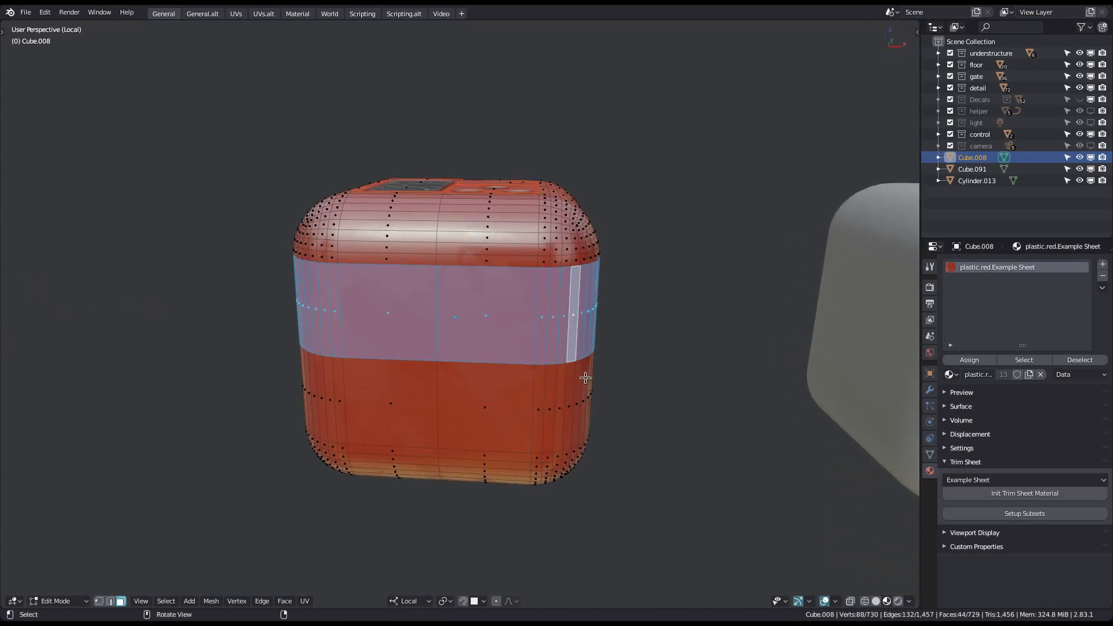
Unwrap the selected face loop to the Example Sheet's trim 001 and check the seam around the cube.
key("d")
left_click(515, 381)
scroll(543, 84, "up", 2)
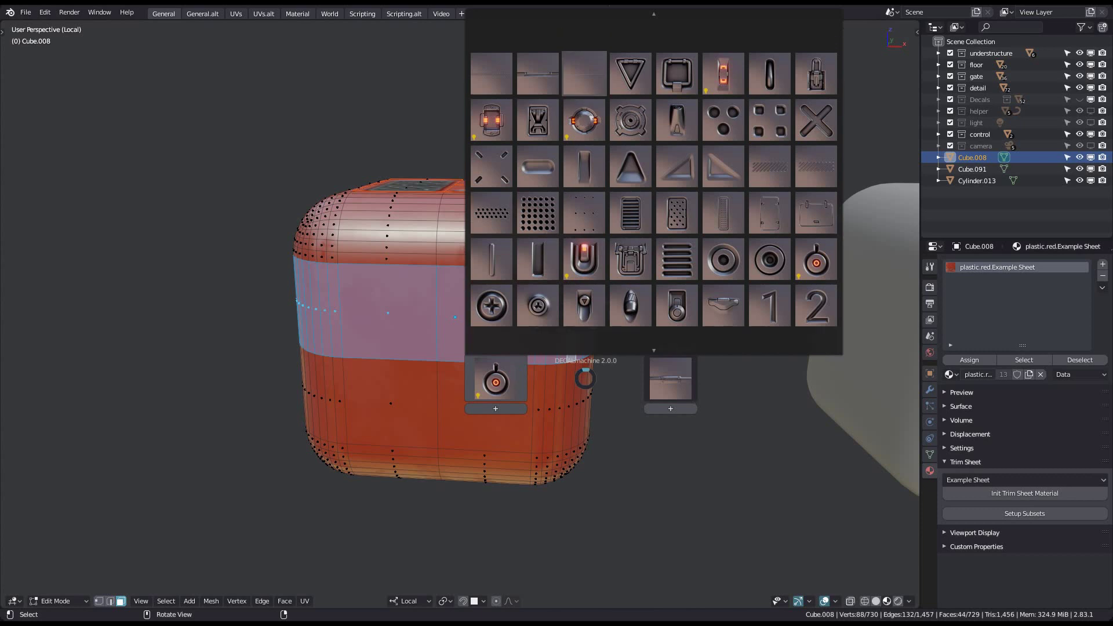
left_click(483, 46)
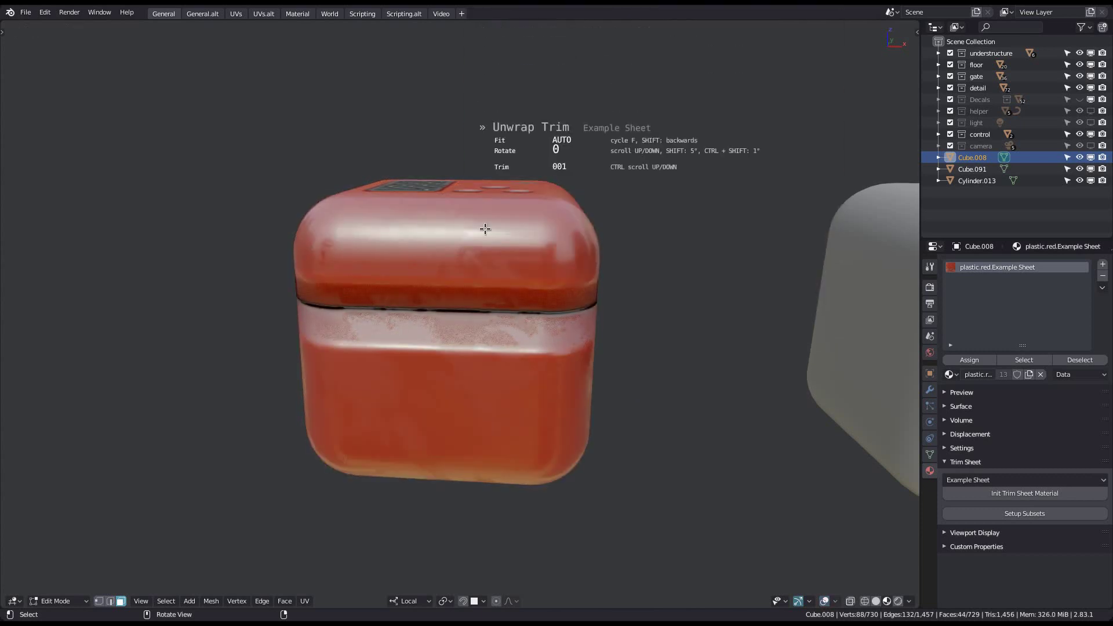
middle_click_drag(533, 347, 576, 470)
Preview trims 002 and 003 on the face loop, rotate to 180 degrees and finish the unwrap with trim 006.
scroll(618, 472, "up", 1, "ctrl")
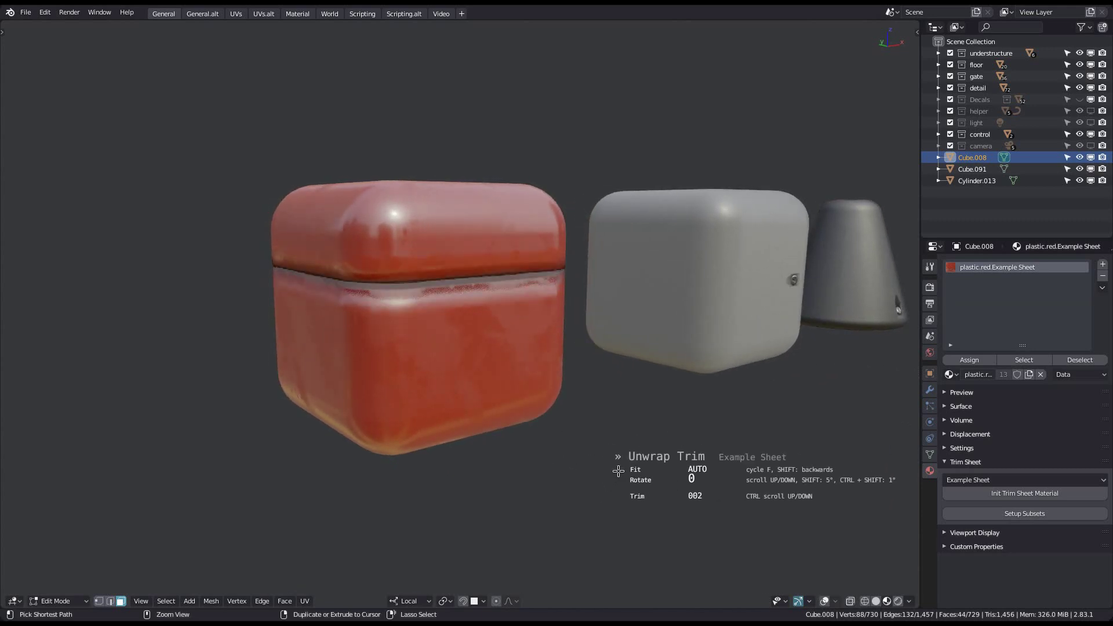
scroll(618, 471, "up", 1, "ctrl")
scroll(618, 471, "up", 2)
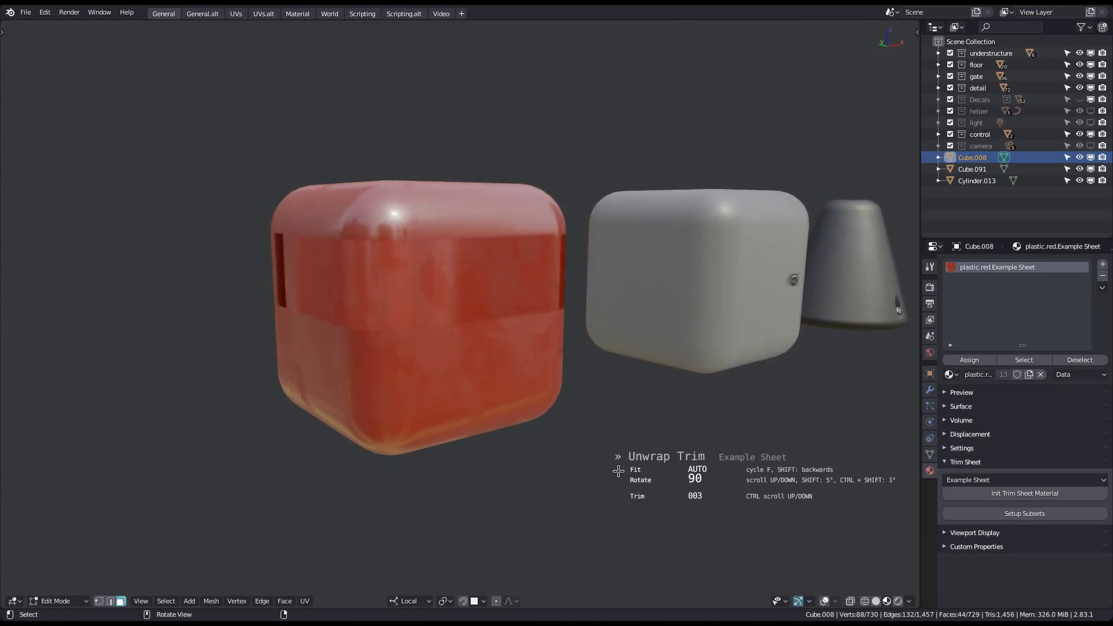
middle_click_drag(618, 471, 592, 476)
scroll(597, 472, "up", 2, "ctrl")
scroll(597, 471, "up", 1, "ctrl")
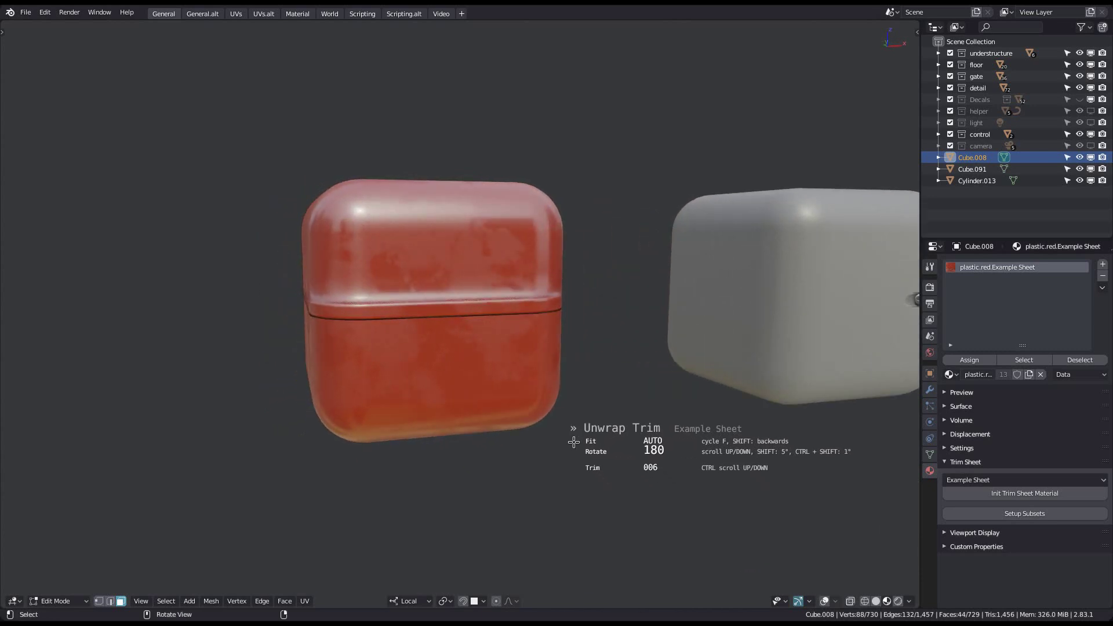
left_click(581, 448)
Examine in the UVs workspace how the unwrapped face loop's strip lies across the trim sheet.
key("Pause")
middle_click_drag(630, 356, 635, 396)
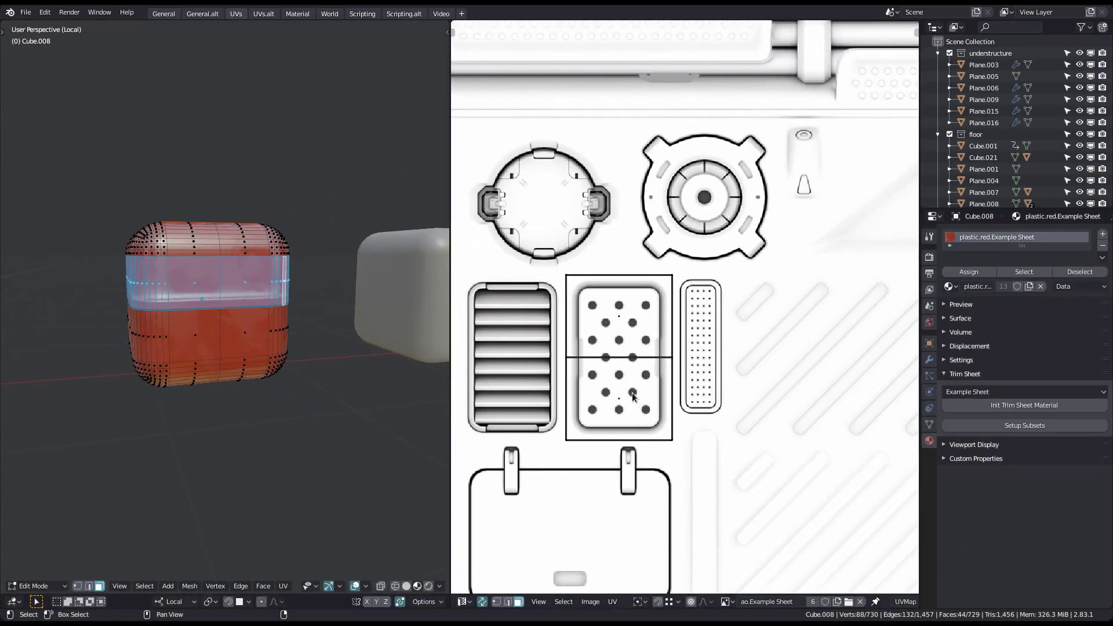
scroll(635, 396, "down", 8)
middle_click_drag(627, 298, 682, 333)
scroll(600, 291, "up", 1)
scroll(601, 292, "up", 2)
scroll(602, 309, "down", 2)
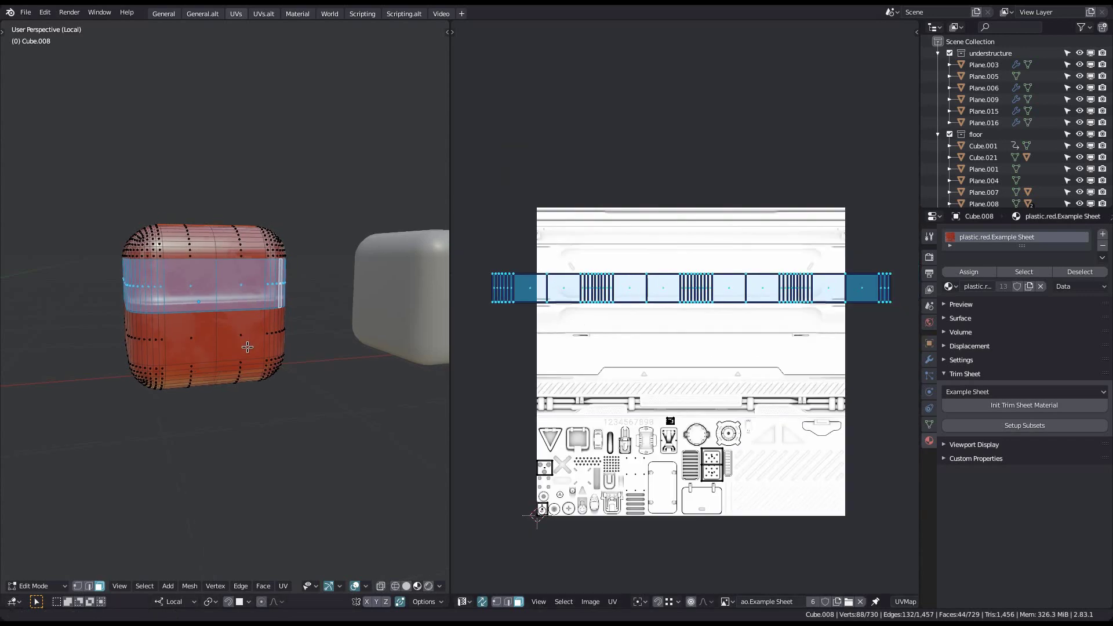
Restart the face loop's unwrap to the Example Sheet, preview trims 008 and 006, and choose trim 005.
middle_click_drag(261, 351, 247, 362, "shift")
scroll(247, 362, "up", 2)
key("d")
left_click(178, 394)
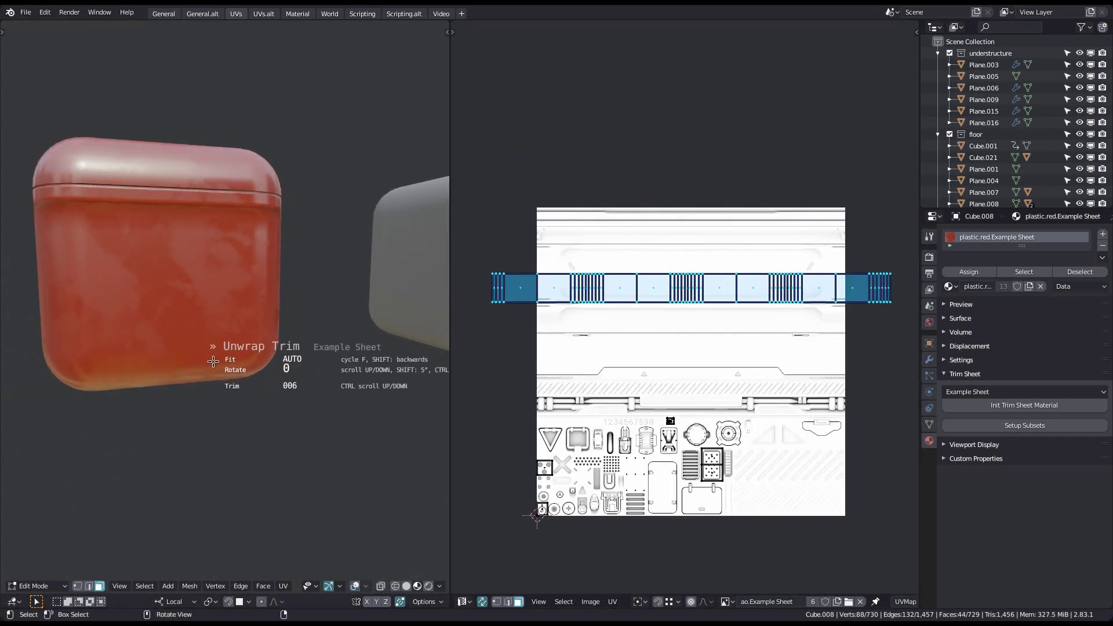
scroll(210, 367, "up", 2, "ctrl")
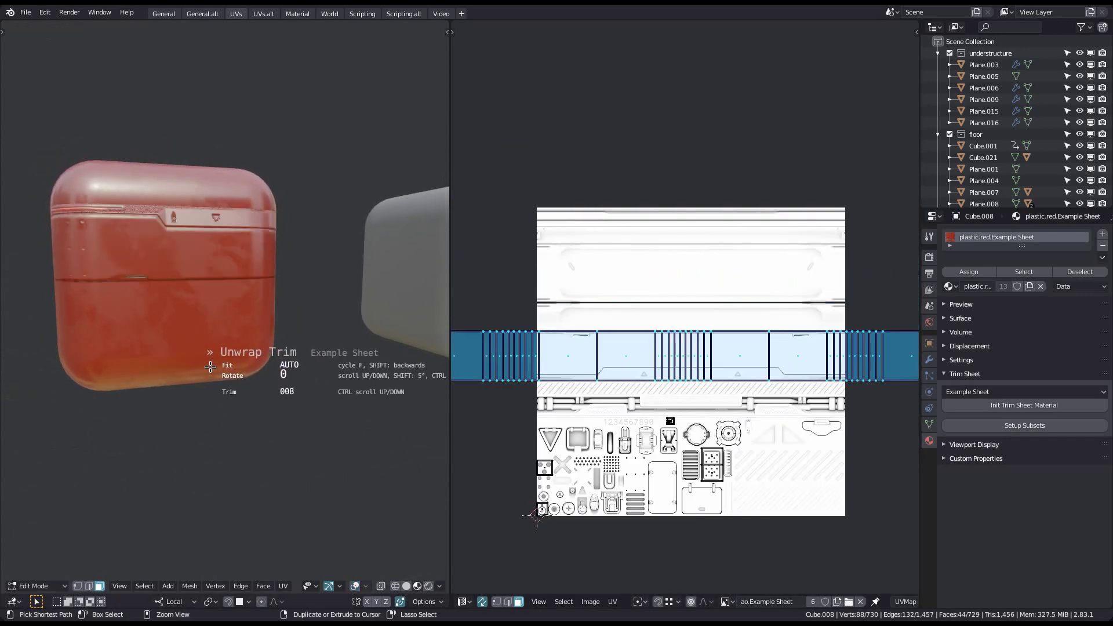
scroll(210, 366, "down", 2, "ctrl")
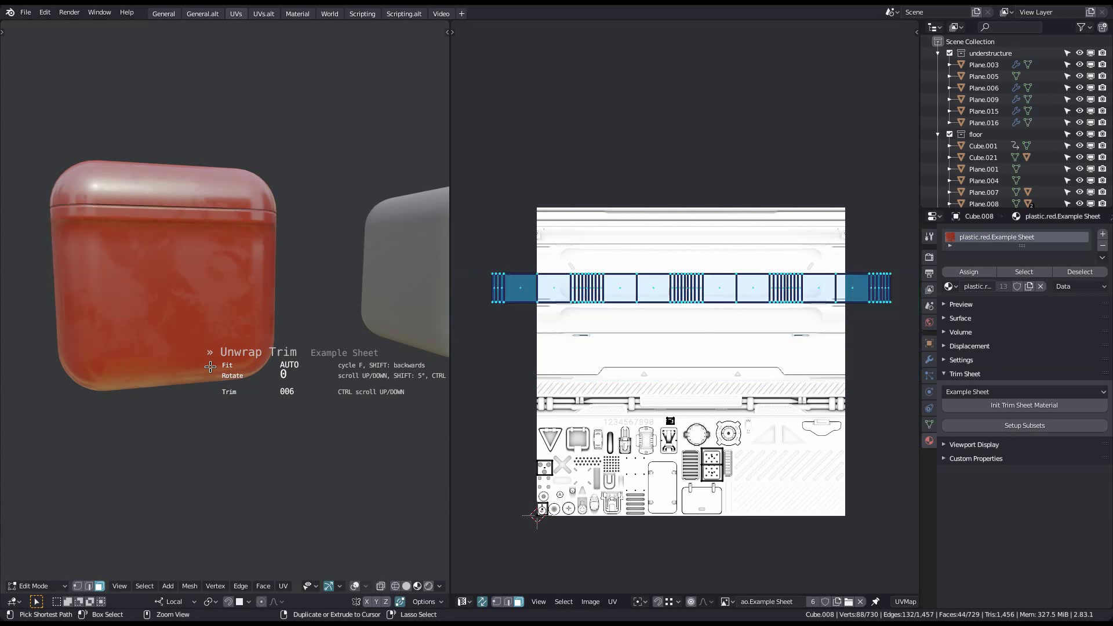
scroll(210, 366, "down", 1, "ctrl")
middle_click_drag(193, 437, 169, 448)
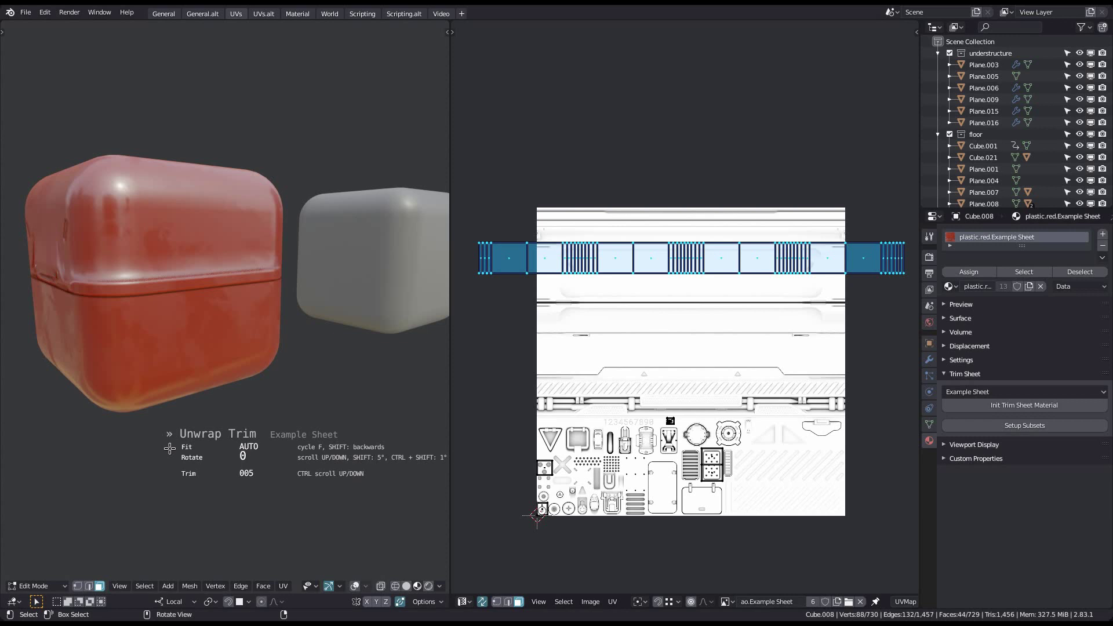
Cycle the trim 005 unwrap through the Stretch, Auto and Fit Inside fits and examine the strip on the sheet.
middle_click_drag(170, 449, 226, 449)
key("f")
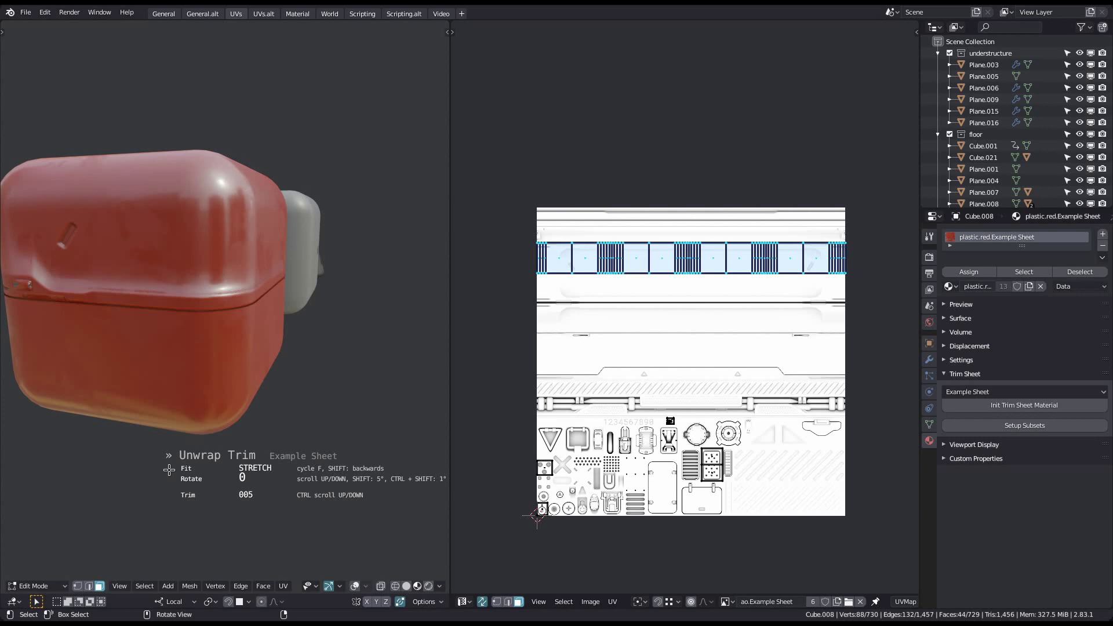
middle_click_drag(174, 466, 206, 442, "shift")
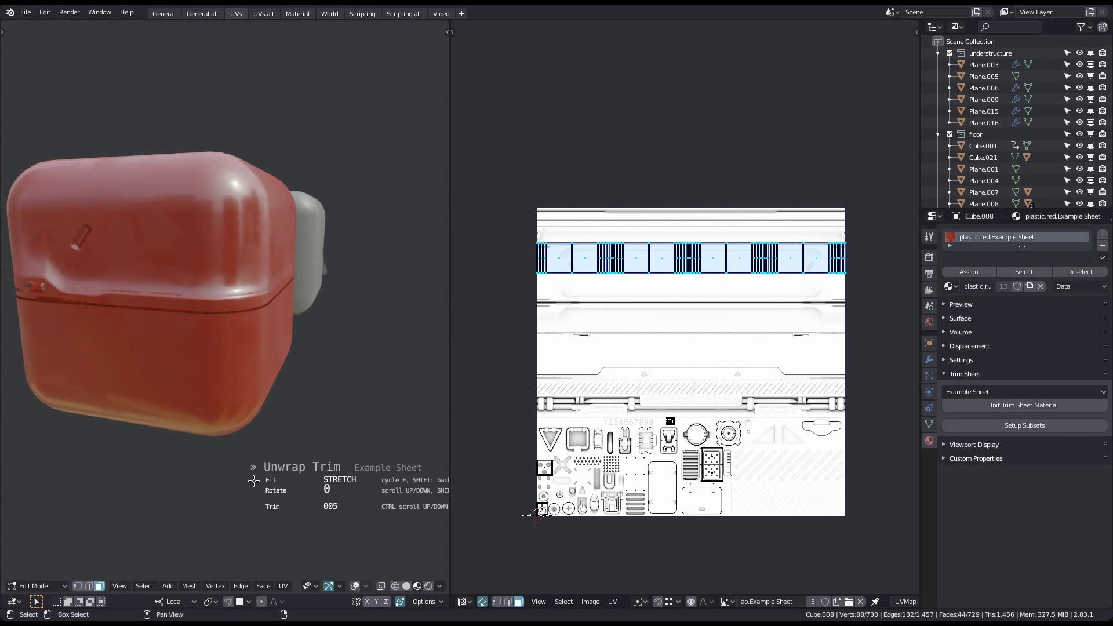
key("shift+f")
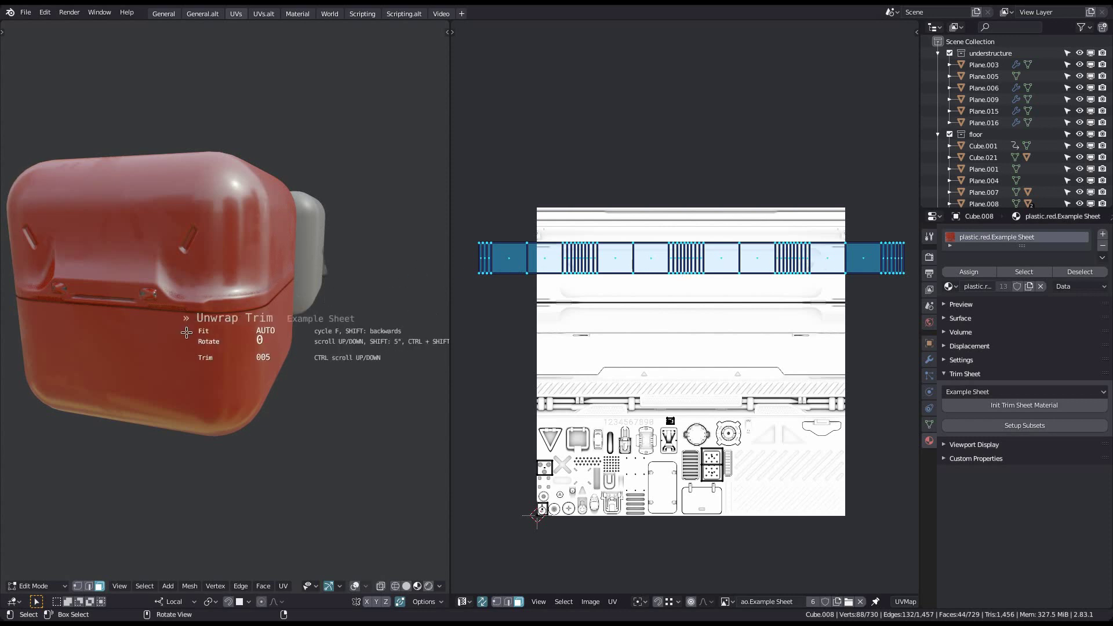
mouse_move(187, 332)
middle_mouse_down()
mouse_move(203, 328)
mouse_move(187, 331)
middle_mouse_up()
middle_click_drag(310, 435, 258, 435)
key("f")
key("f")
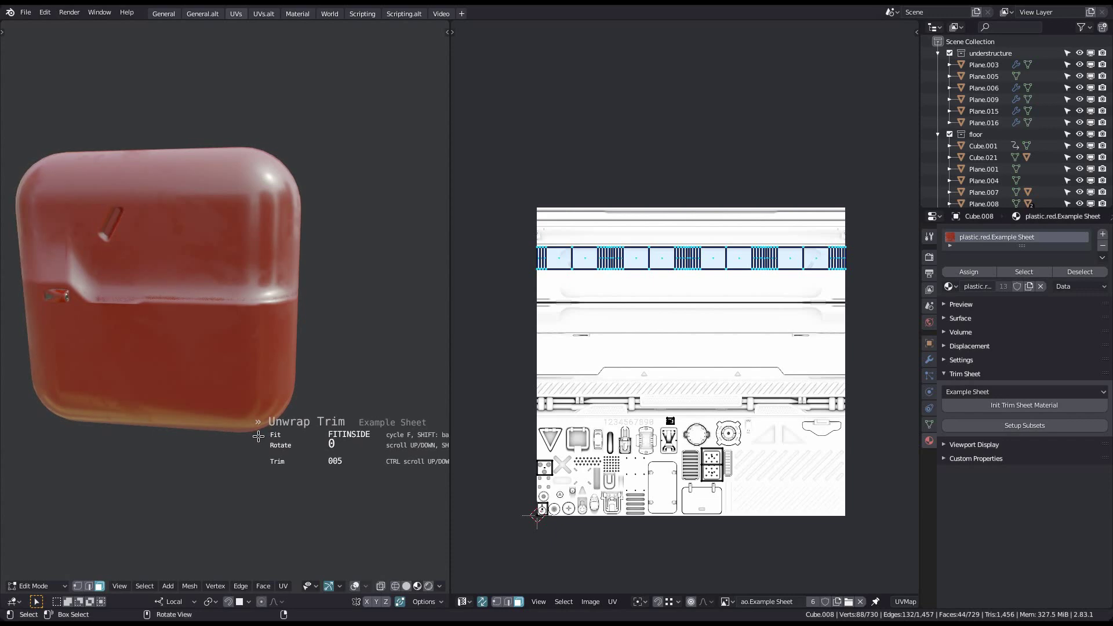
scroll(589, 238, "up", 5)
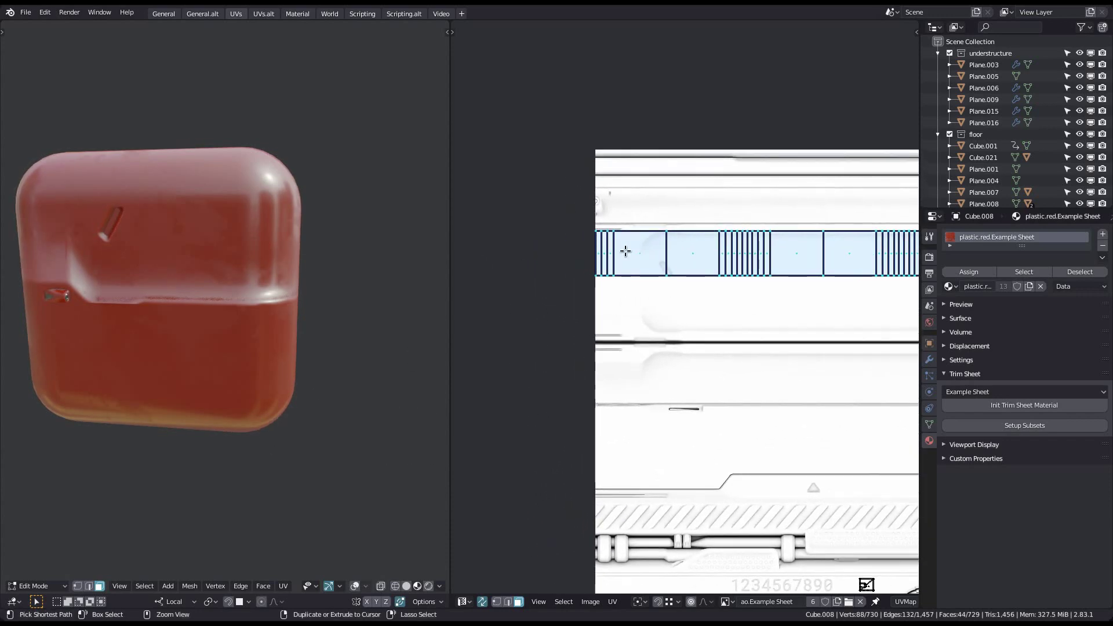
scroll(625, 254, "up", 1)
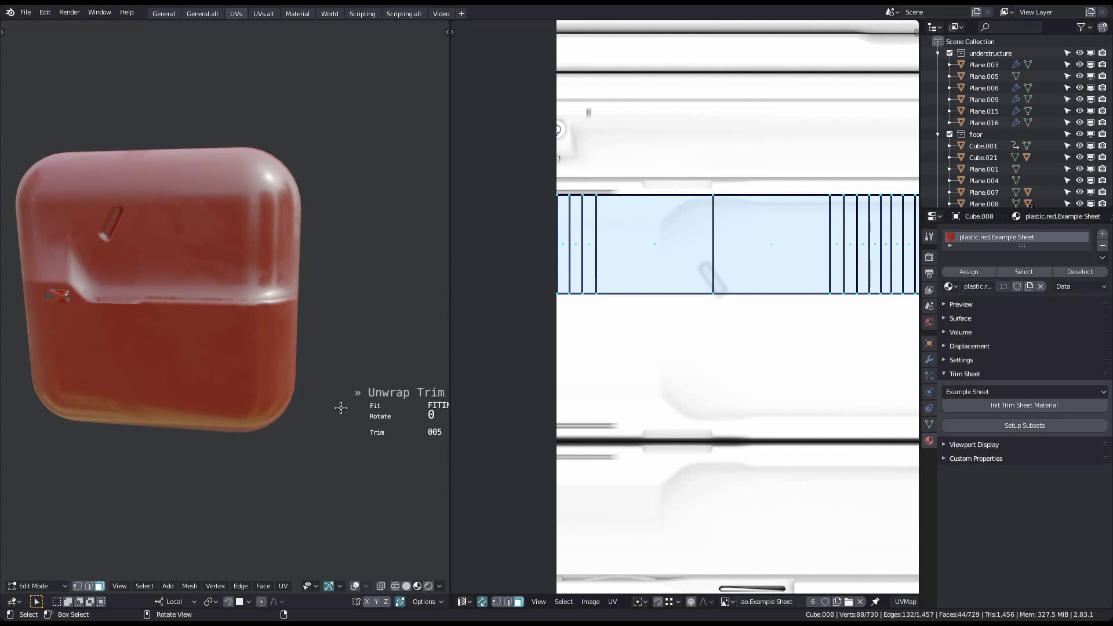
Compare the Stretch and Fit Inside results around the cube's seam, ending the comparison on Fit Outside.
key("shift+f")
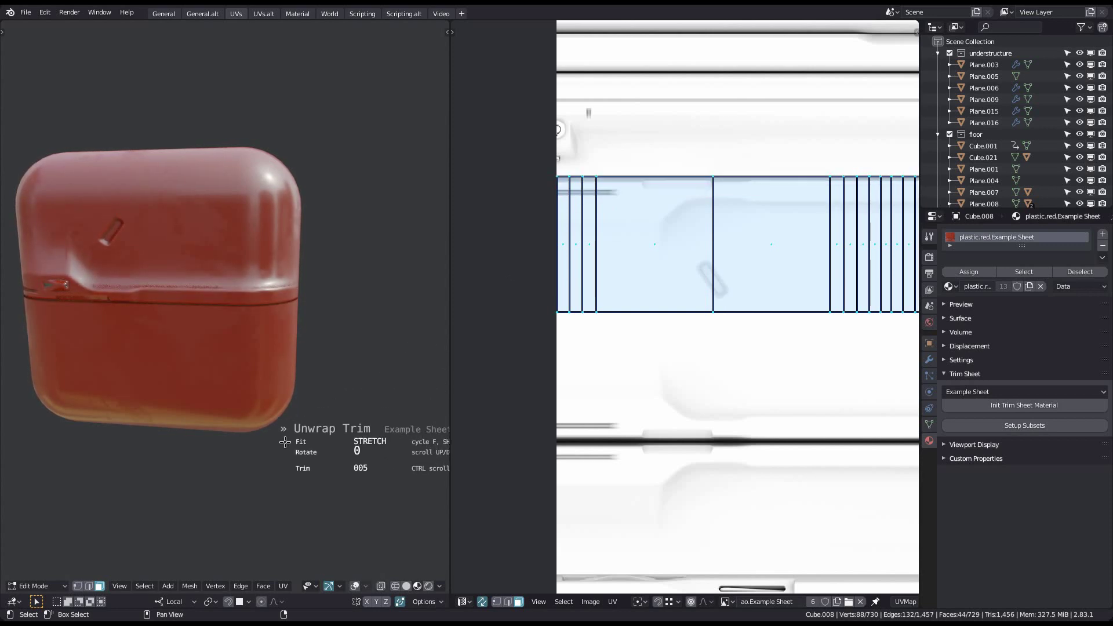
middle_click_drag(285, 442, 232, 423, "shift")
key("shift+f")
key("f")
key("f")
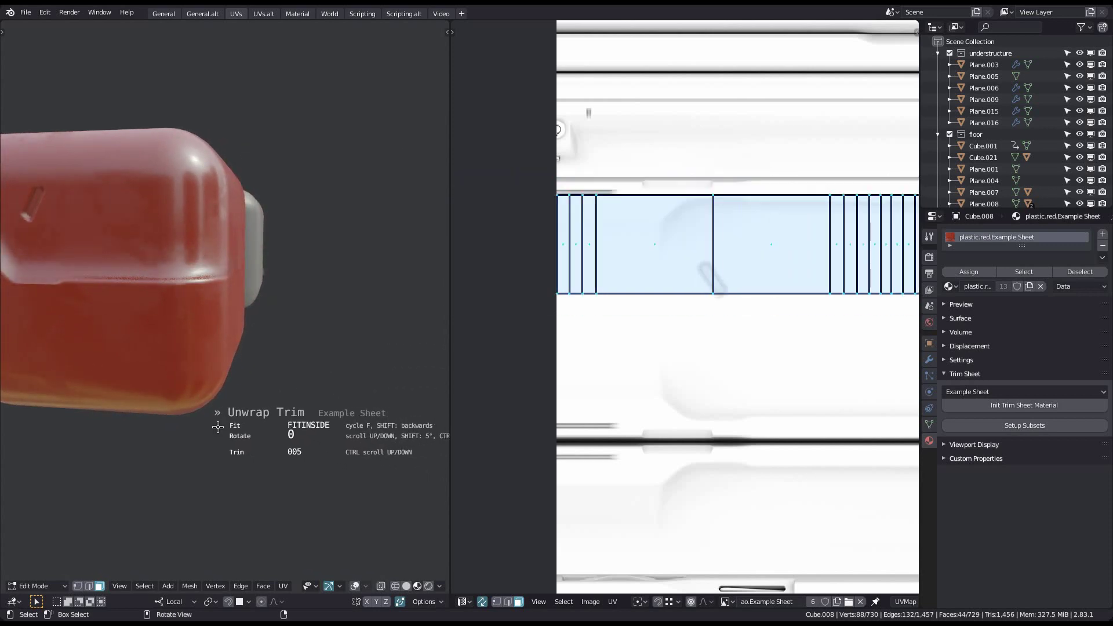
mouse_move(247, 391)
middle_mouse_down("shift")
mouse_move(231, 378)
mouse_move(228, 402)
middle_mouse_up("shift")
middle_click_drag(619, 329, 605, 381, "ctrl")
key("f")
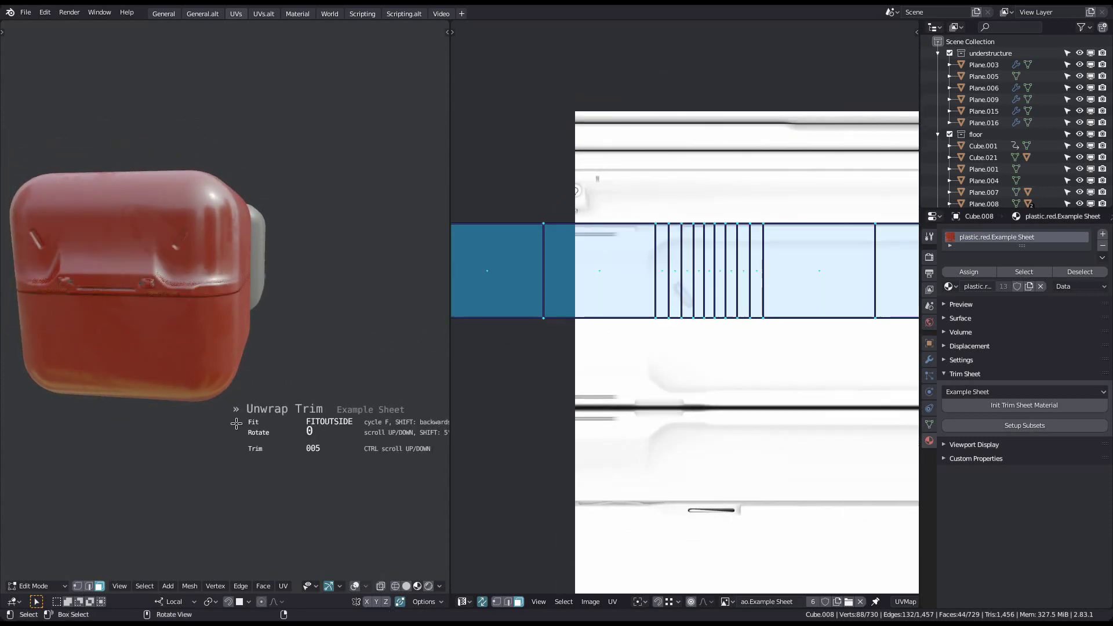
Set the fit back to Auto, check the seam around the cube and finish unwrapping the face loop to trim 005.
scroll(602, 331, "down", 2)
middle_click_drag(363, 330, 237, 324)
left_click(237, 324)
scroll(626, 355, "up", 3)
scroll(620, 373, "down", 1)
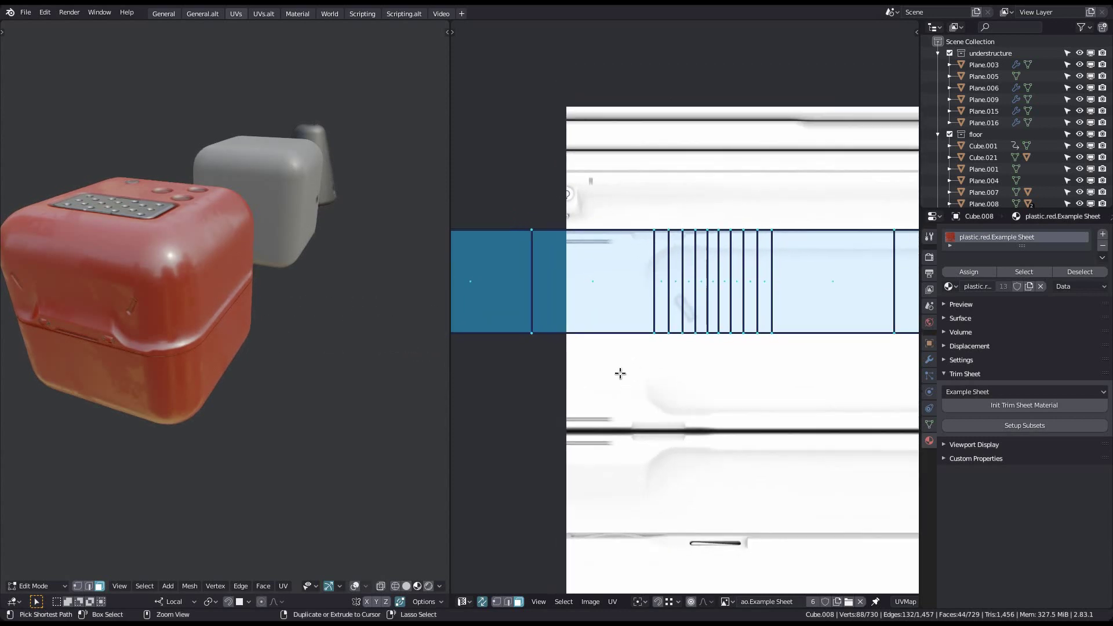
middle_click_drag(283, 432, 243, 361, "ctrl")
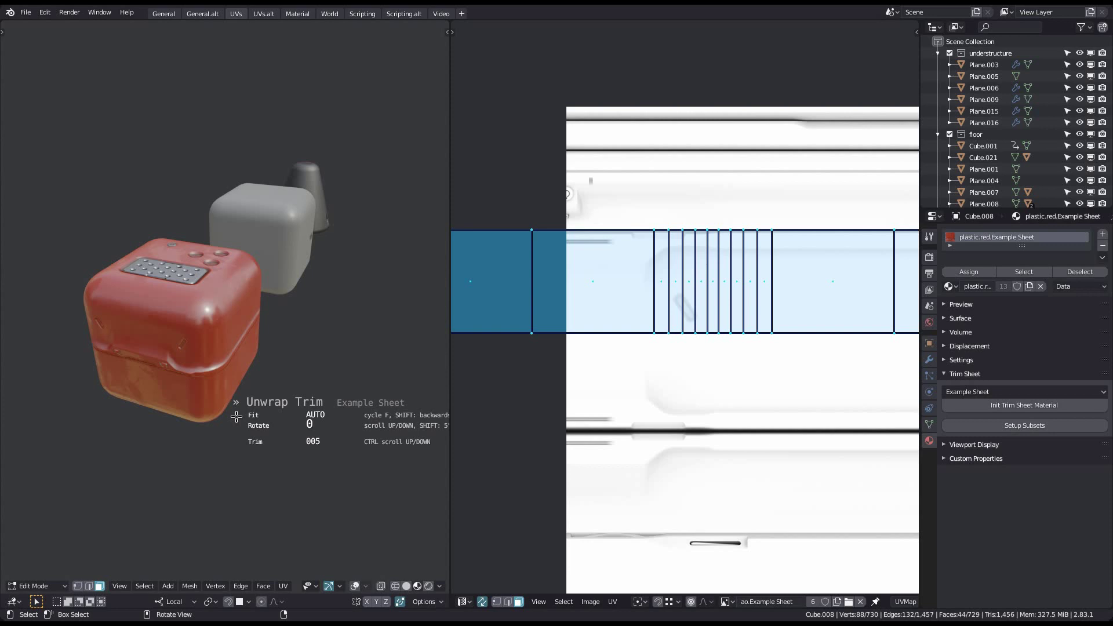
middle_click_drag(236, 416, 302, 371)
left_click(214, 383)
scroll(655, 335, "down", 5)
middle_click_drag(775, 352, 648, 317)
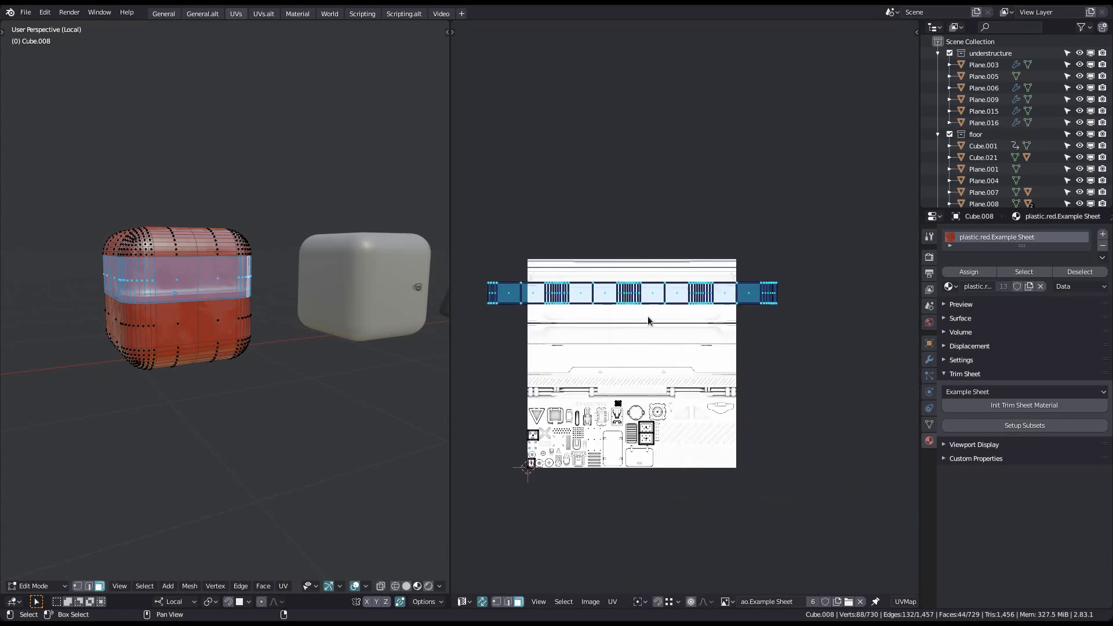
Clear the selection and select three adjacent faces directly below the unwrapped band on the cube's front.
scroll(594, 316, "up", 2)
mouse_move(192, 338)
middle_mouse_down("shift")
mouse_move(231, 343)
mouse_move(199, 336)
middle_mouse_up("shift")
scroll(230, 342, "up", 2)
scroll(198, 335, "up", 2)
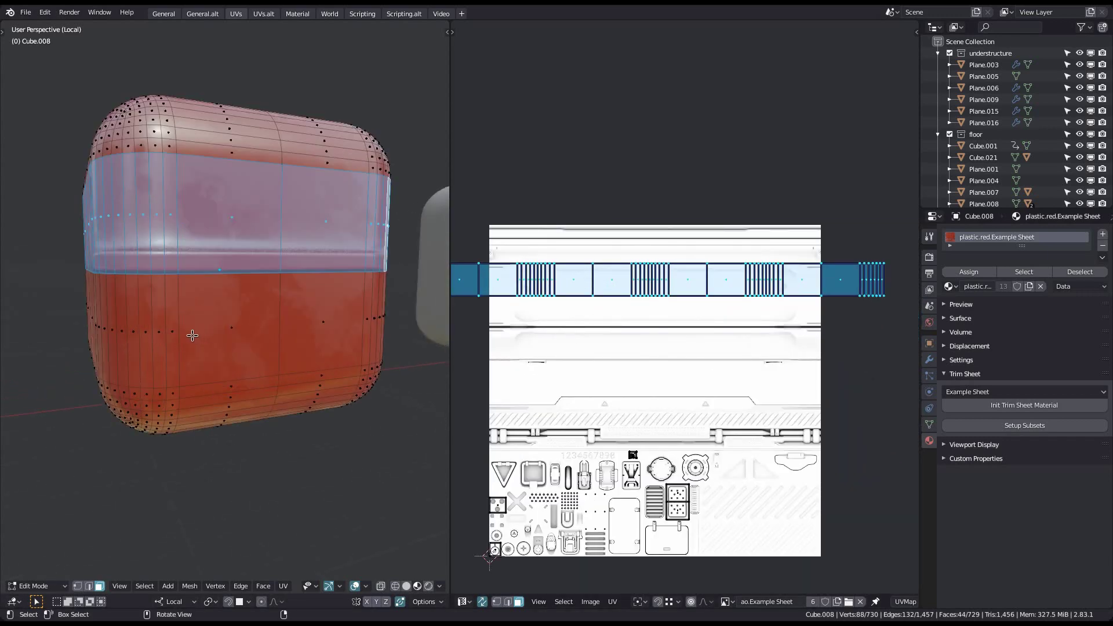
key("alt+a")
left_click(229, 338, "ctrl")
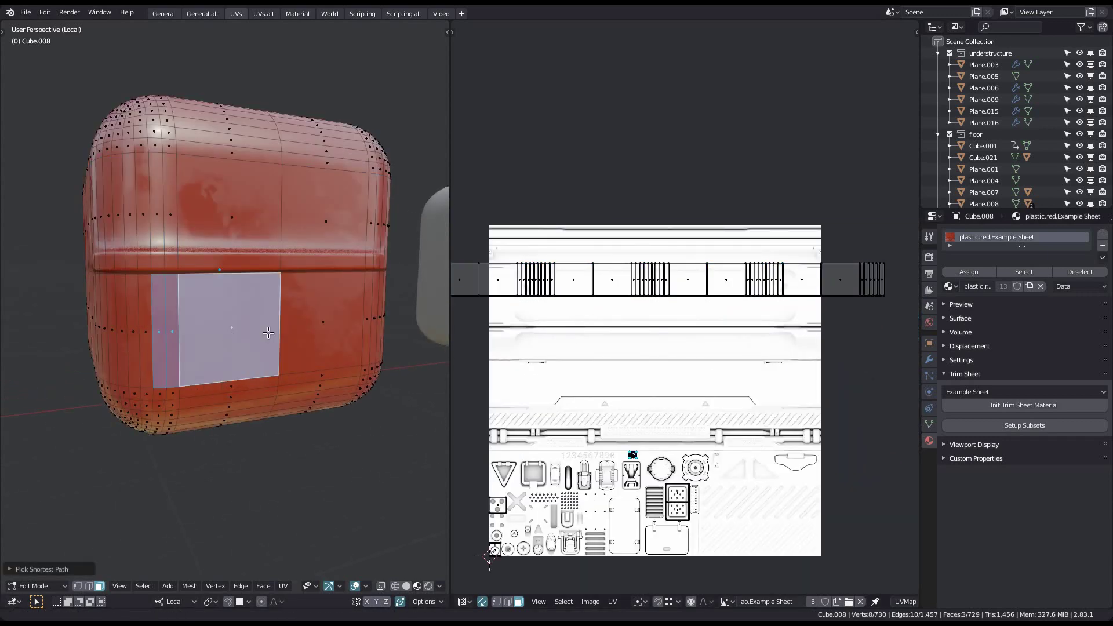
Unwrap the three faces to the Example Sheet's trim 005 and compare the Fit Outside and Fit Inside fits.
middle_click_drag(268, 332, 262, 306, "shift")
key("d")
left_click(184, 420)
middle_click_drag(211, 370, 232, 406, "ctrl")
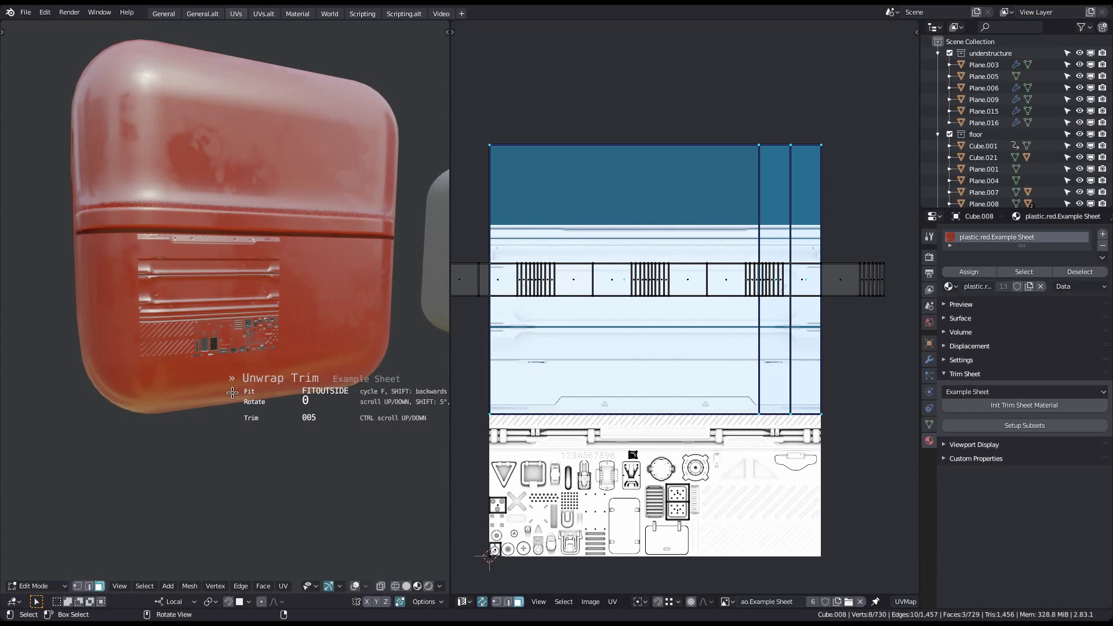
key("f")
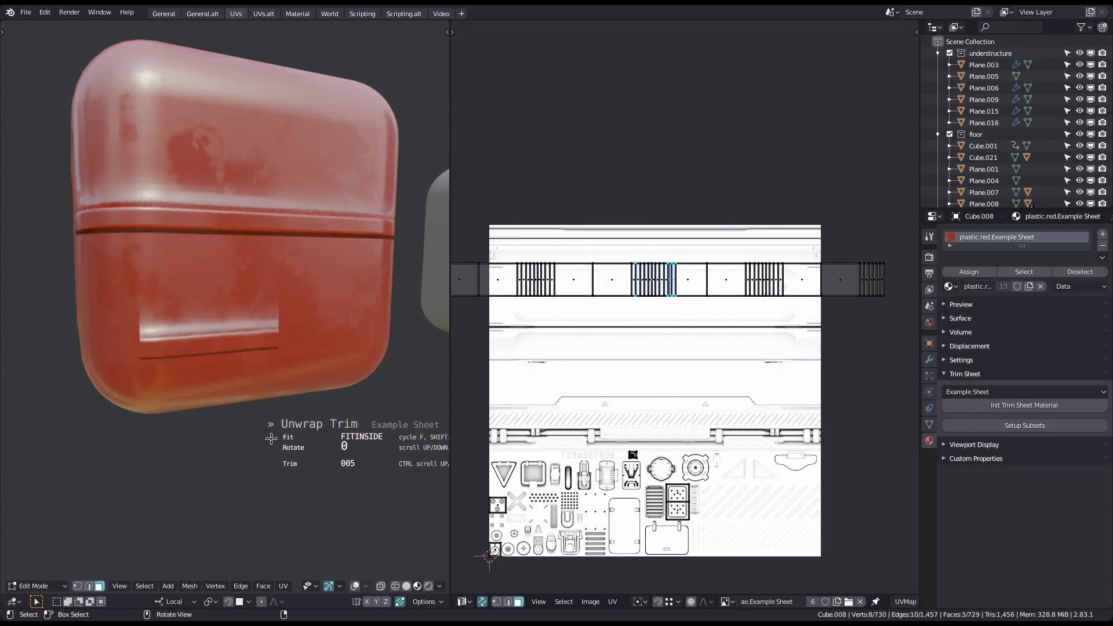
middle_click_drag(570, 310, 617, 398, "ctrl")
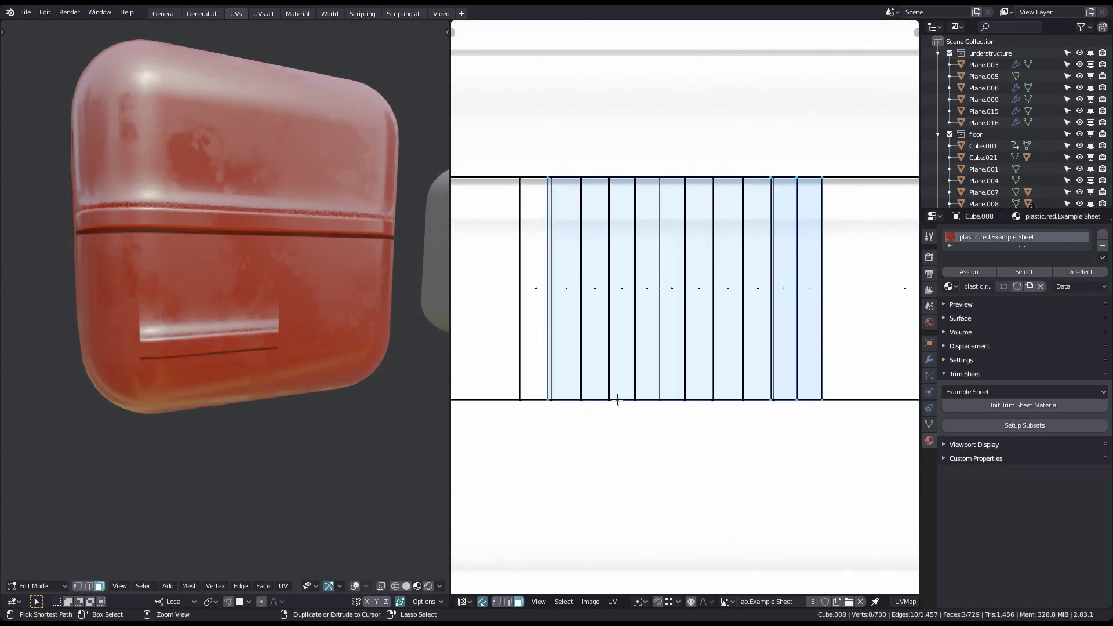
Return the three faces' trim 005 fit to Auto and finish the unwrap.
middle_click_drag(133, 411, 159, 457, "ctrl")
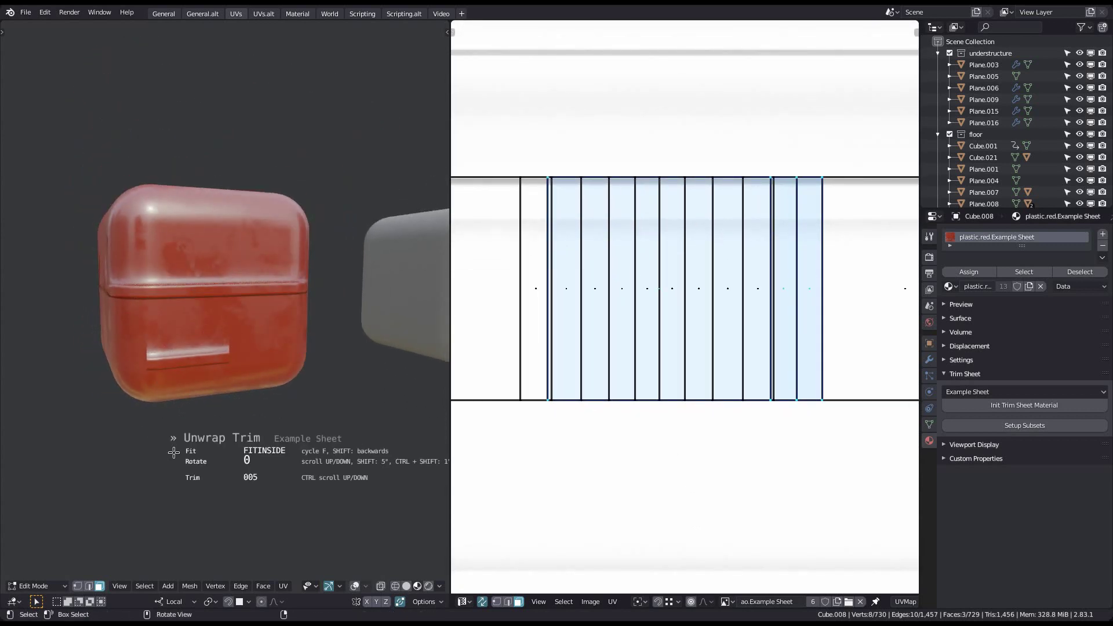
key("f")
key("f")
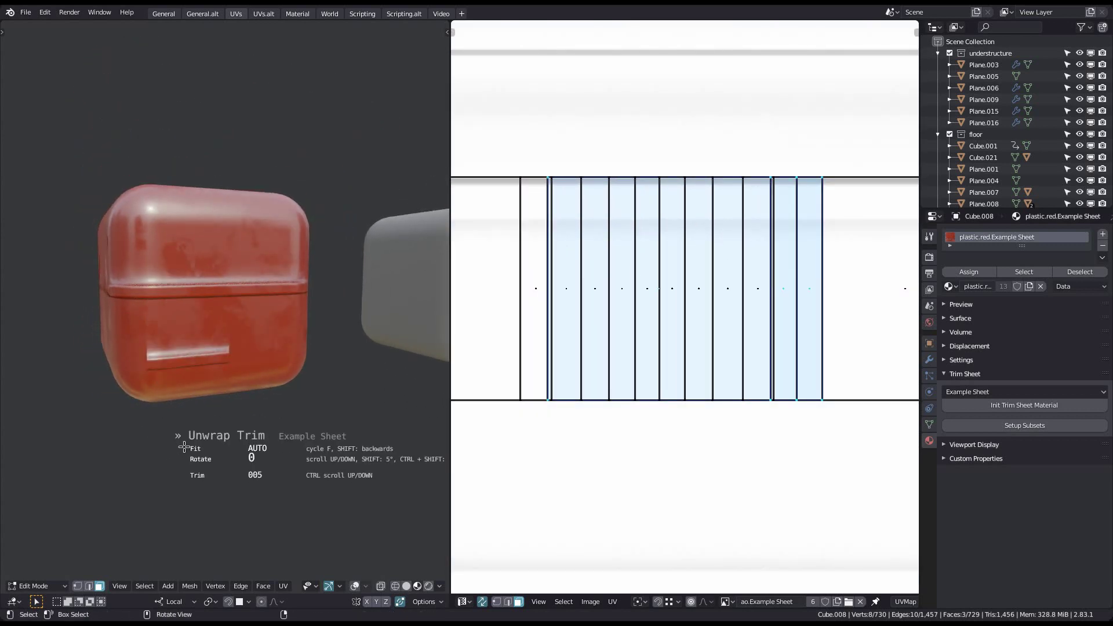
mouse_move(200, 426)
middle_mouse_down("ctrl")
mouse_move(198, 373)
mouse_move(213, 435)
middle_mouse_up("ctrl")
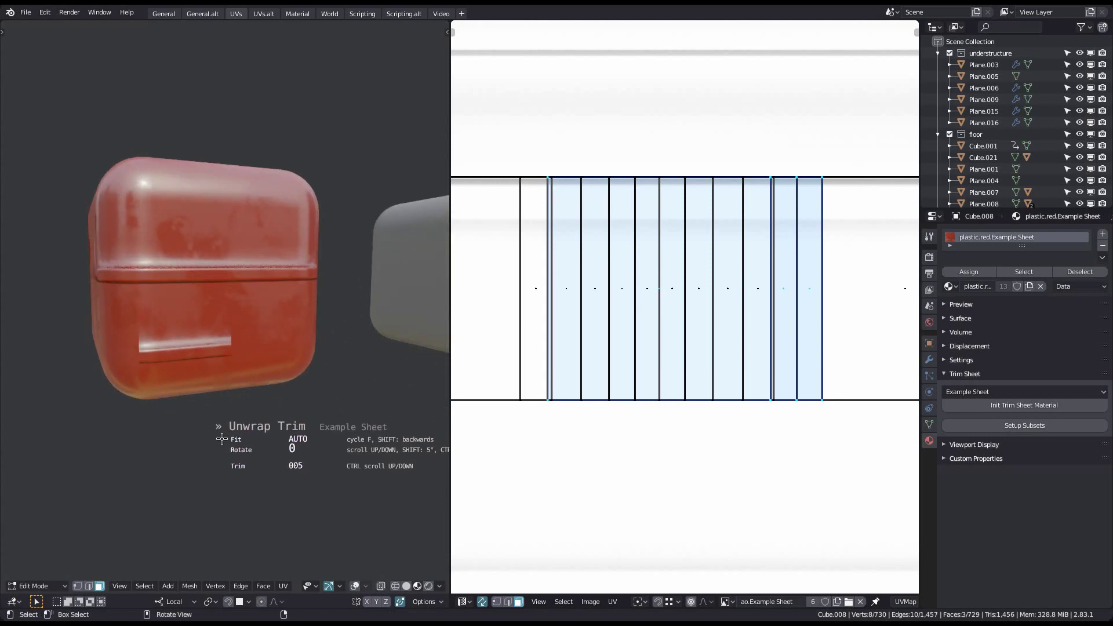
scroll(225, 435, "down", 1)
middle_click_drag(181, 353, 284, 388, "ctrl")
scroll(185, 408, "up", 1)
left_click(201, 333)
Select the face loop around the lower half of the red cube and unwrap it to the Example Sheet trim.
left_click(246, 368, "alt")
left_click(250, 369, "alt")
key("d")
left_click(174, 403)
scroll(228, 380, "up", 2)
left_click(228, 379)
Clear the face selection and leave Edit Mode to inspect the seams around the red cube.
key("alt+a")
middle_click_drag(168, 370, 196, 393)
key("Tab")
scroll(210, 330, "down", 1)
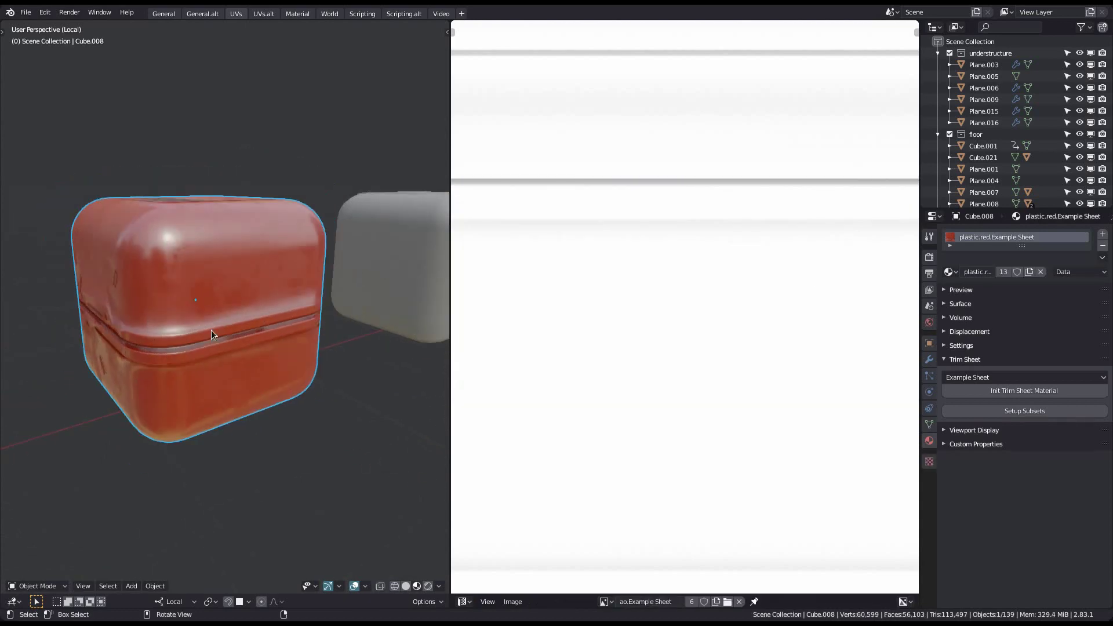
mouse_move(211, 329)
middle_mouse_down()
mouse_move(191, 333)
mouse_move(212, 339)
middle_mouse_up()
Switch to the General workspace and select the grey rounded cube beside the red one.
key("Pause")
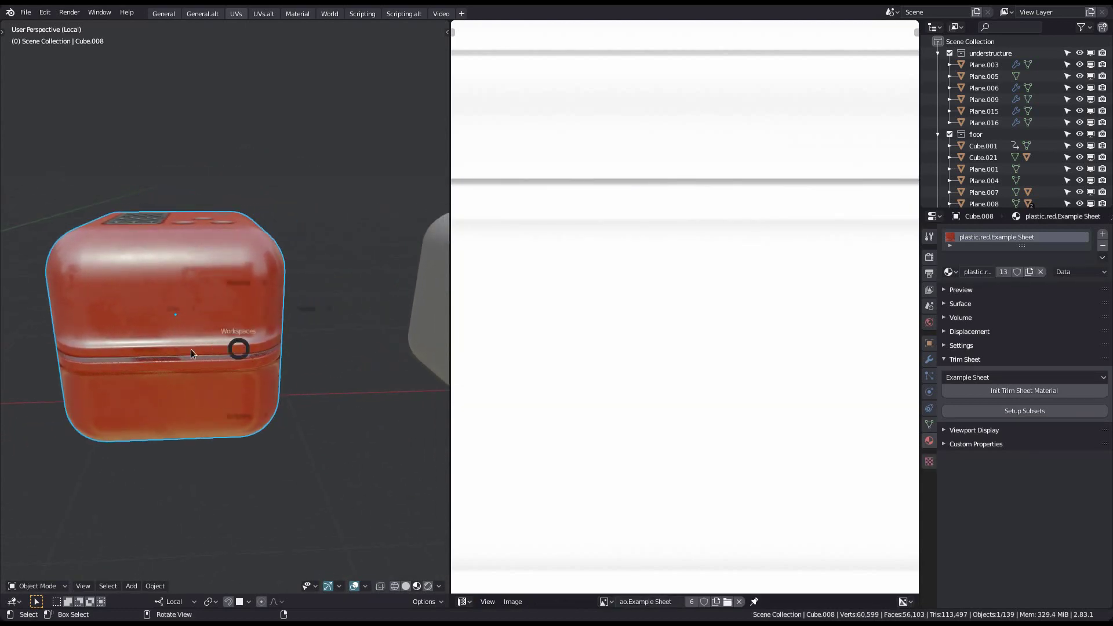
left_click(189, 349)
middle_click_drag(403, 379, 395, 324, "shift")
scroll(395, 323, "down", 1)
left_click_drag(632, 375, 327, 374, "shift")
left_click(610, 328)
middle_click_drag(610, 328, 614, 367, "shift")
In Edit Mode, select the grey cube's vertical face loop together with the front face around the recessed screw.
key("Tab")
scroll(528, 268, "up", 1)
left_click(480, 215, "alt")
middle_click_drag(479, 238, 469, 216)
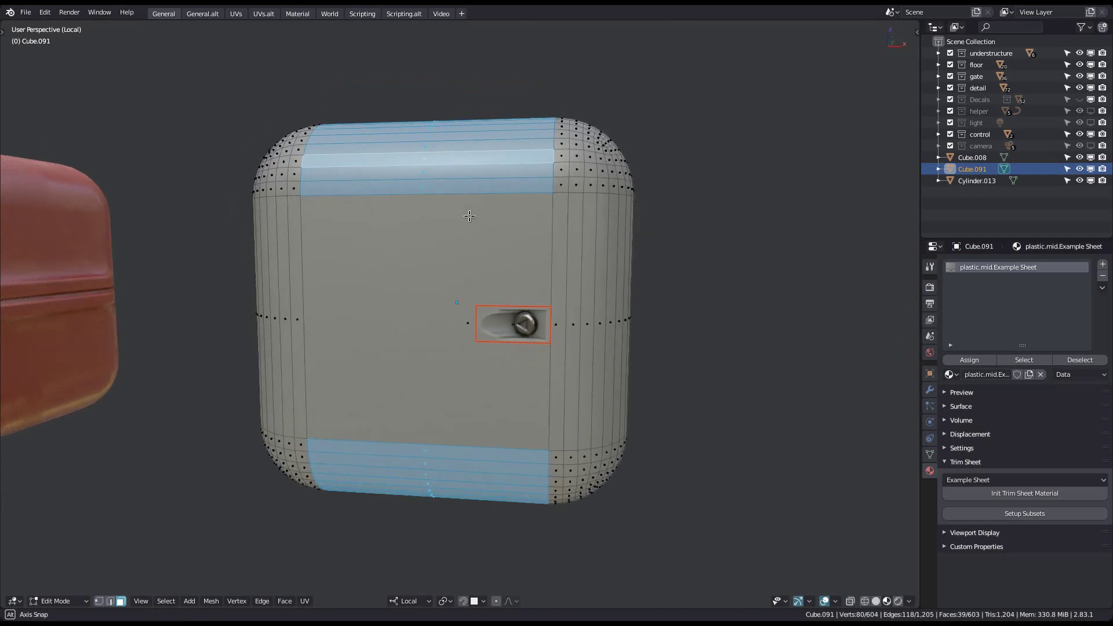
left_click(441, 272)
key("Escape")
Switch to the UVs workspace and frame the Example Sheet next to the grey cube.
mouse_move(472, 364)
middle_mouse_down()
mouse_move(507, 373)
mouse_move(459, 343)
mouse_move(497, 384)
mouse_move(459, 385)
mouse_move(452, 372)
middle_mouse_up()
key("Pause")
left_click(340, 315)
middle_click_drag(315, 315, 315, 319, "shift")
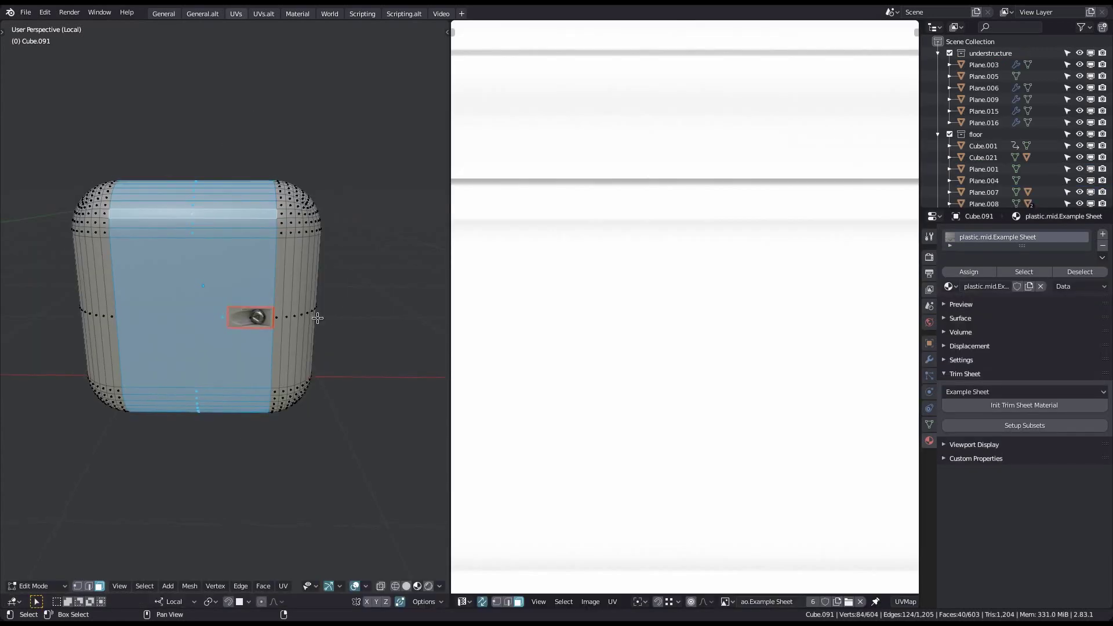
scroll(725, 366, "down", 11)
middle_click_drag(689, 381, 690, 276)
scroll(700, 333, "up", 3)
Unwrap the grey cube's selected faces to the Example Sheet's trim 005, rotated 180 degrees.
middle_click_drag(277, 380, 284, 385)
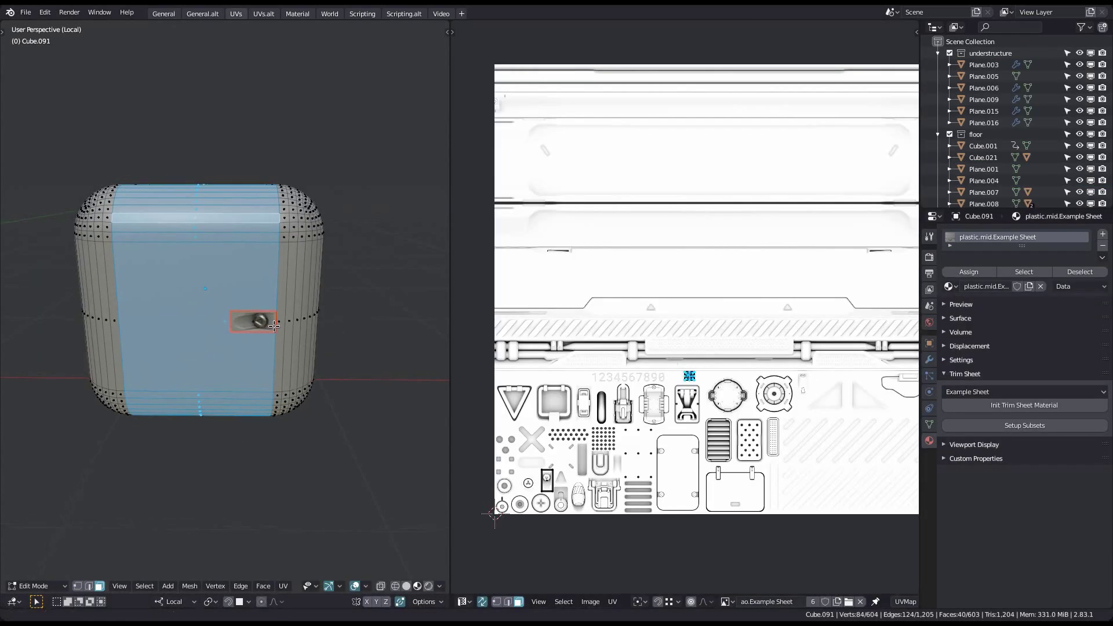
scroll(283, 388, "up", 1)
middle_click_drag(223, 493, 178, 323, "shift")
middle_click_drag(44, 365, 54, 361)
key("d")
left_click(85, 425)
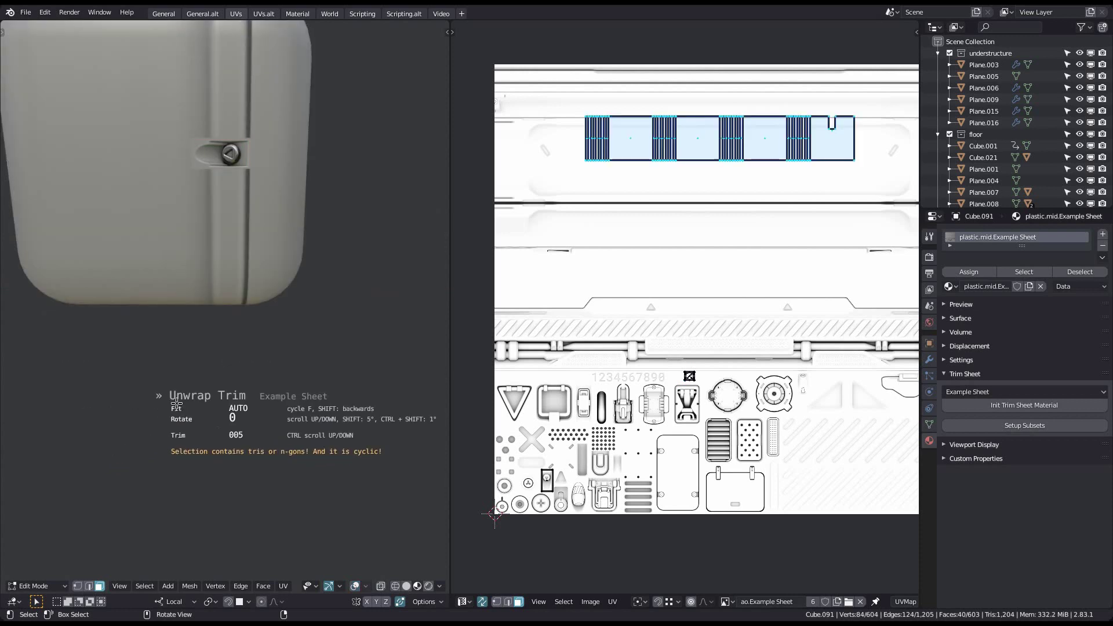
scroll(223, 351, "down", 2)
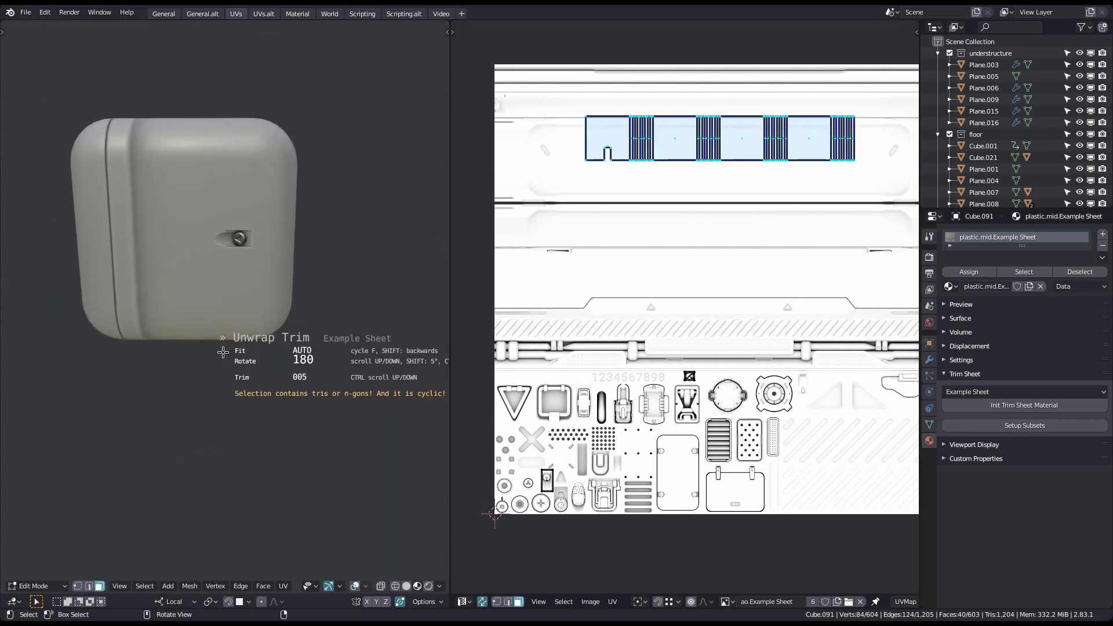
middle_click_drag(145, 341, 164, 330)
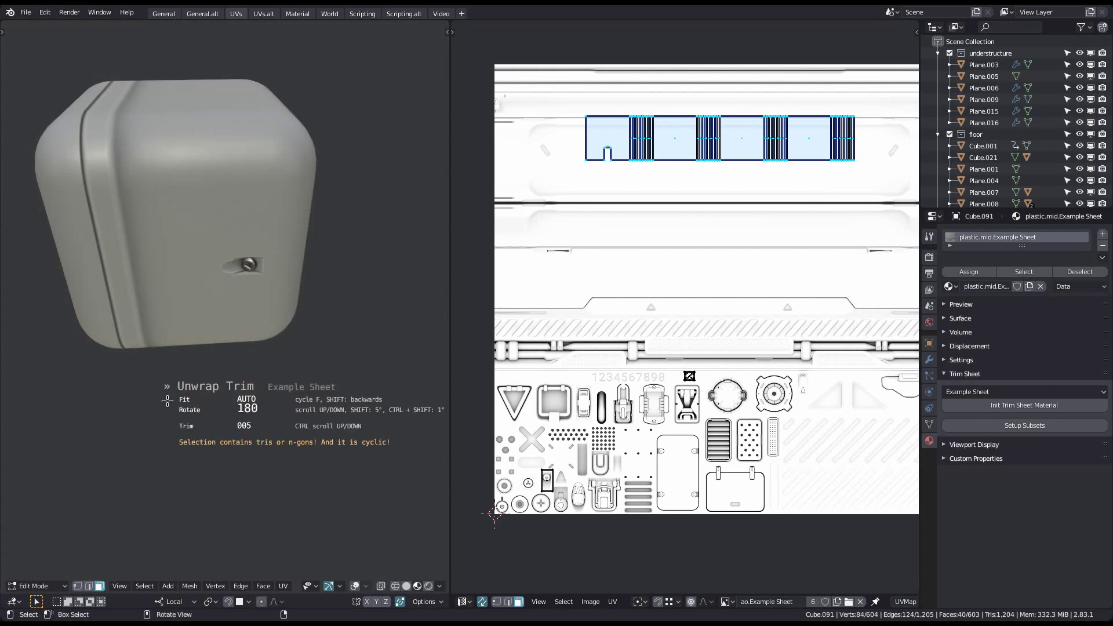
left_click(167, 401)
Reselect the grey cube's vertical face loop together with the front face around the recessed screw.
scroll(641, 179, "up", 6)
scroll(627, 169, "down", 3)
key("ctrl+KP_Subtract")
middle_click_drag(180, 365, 224, 337)
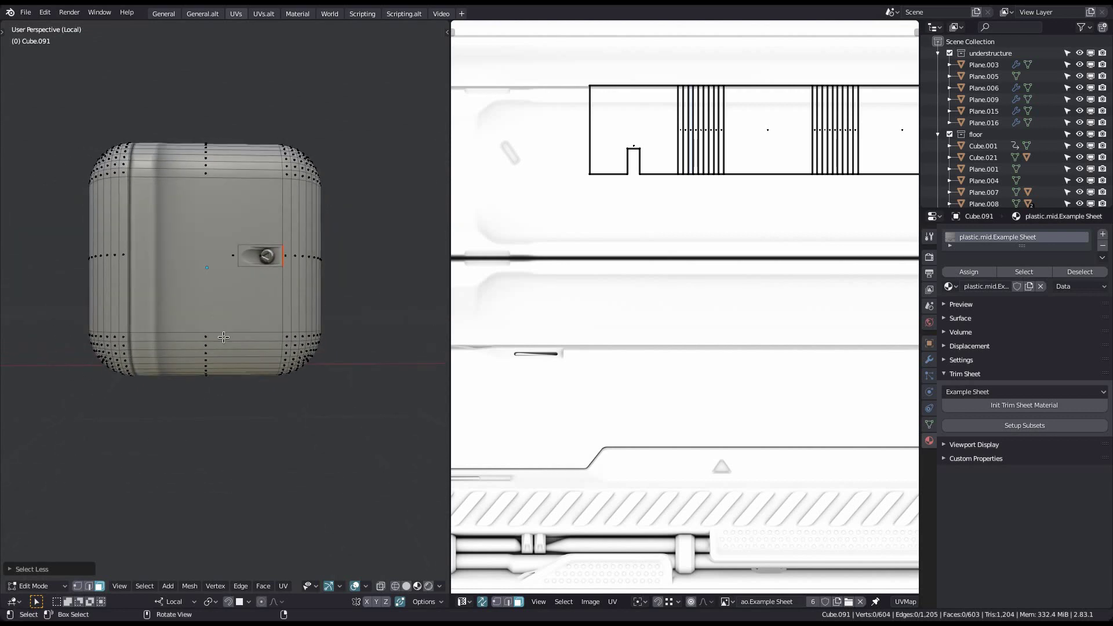
left_click(224, 337, "alt")
left_click(208, 311, "shift")
Preview Example Sheet trims 005 through 009 on the selected faces at rotations between 90 and 540 degrees.
key("d")
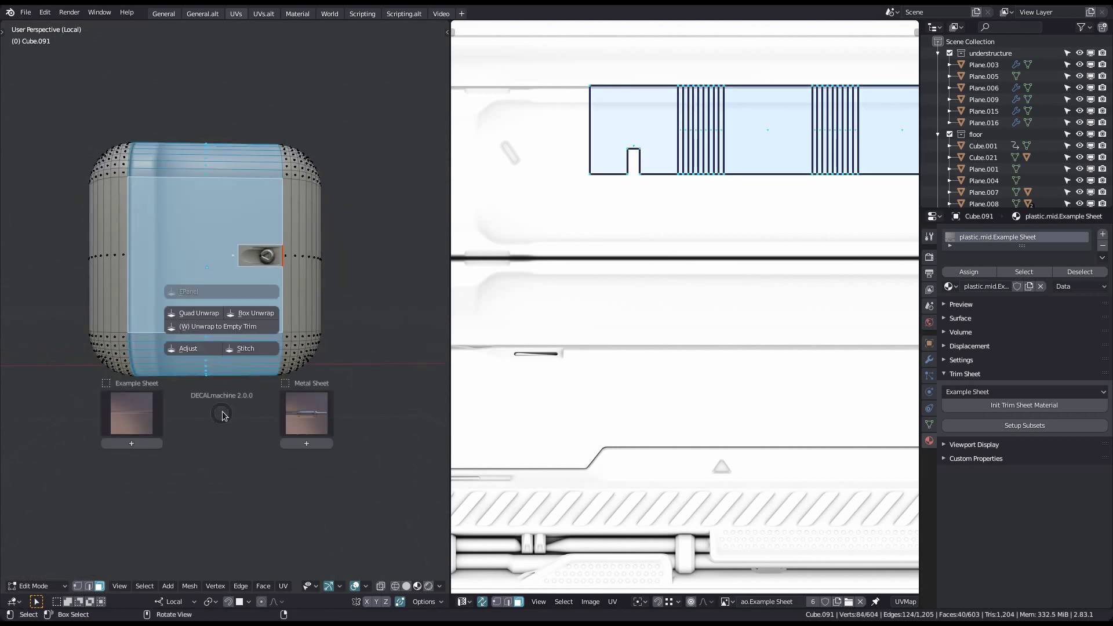
scroll(217, 420, "up", 2)
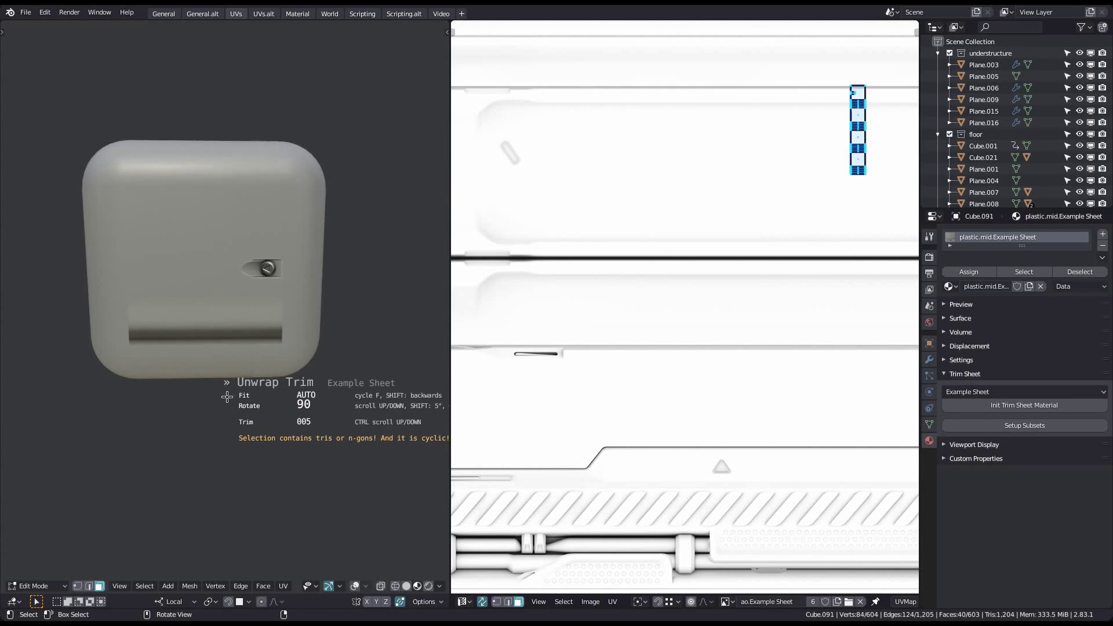
scroll(225, 395, "up", 1, "ctrl")
scroll(225, 395, "up", 2)
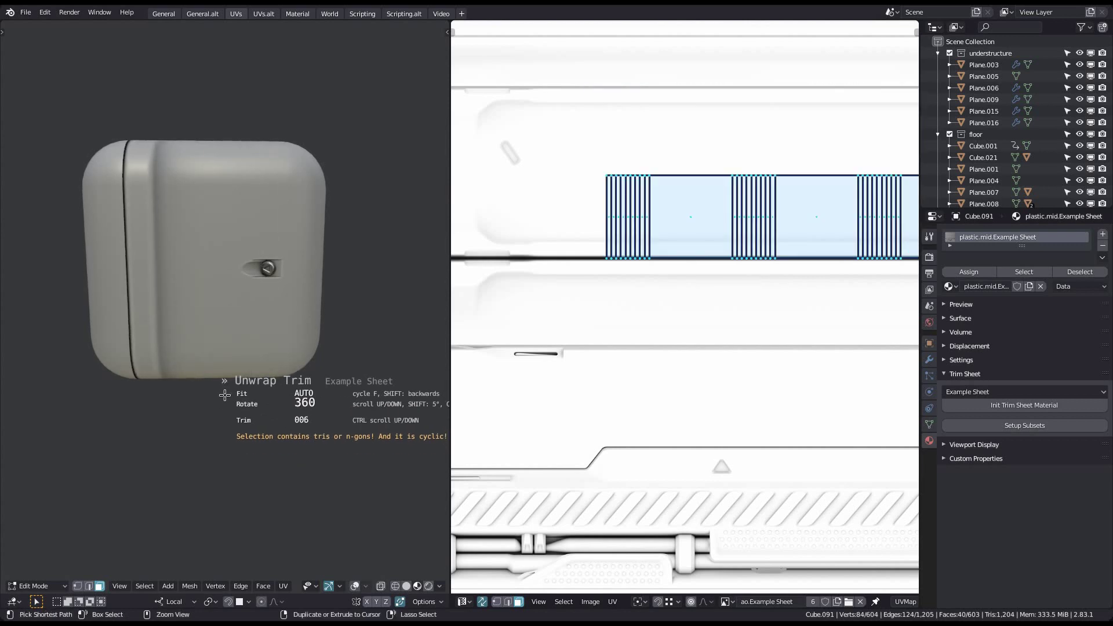
scroll(225, 395, "up", 1, "ctrl")
mouse_move(223, 380)
middle_mouse_down()
mouse_move(219, 355)
mouse_move(221, 384)
mouse_move(222, 375)
middle_mouse_up()
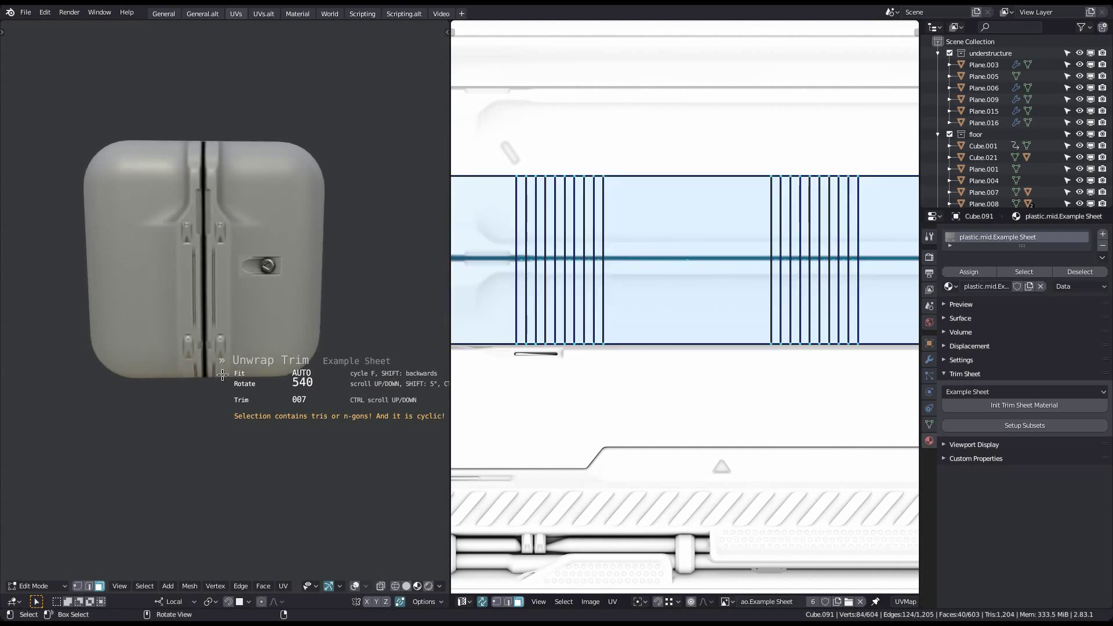
scroll(223, 375, "up", 1, "ctrl")
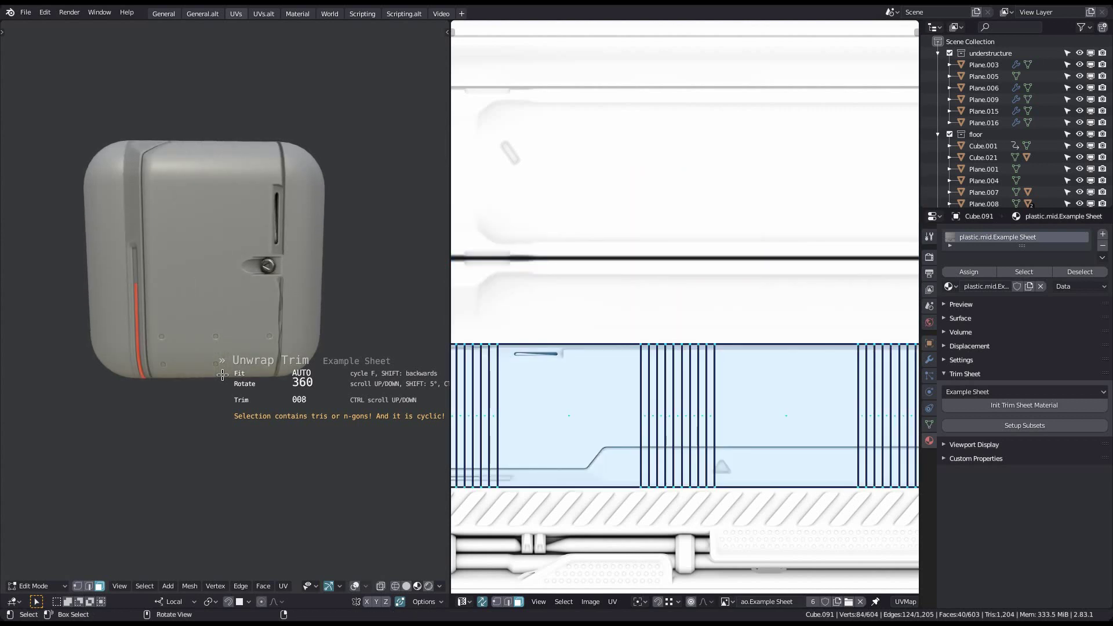
scroll(236, 379, "up", 1, "ctrl")
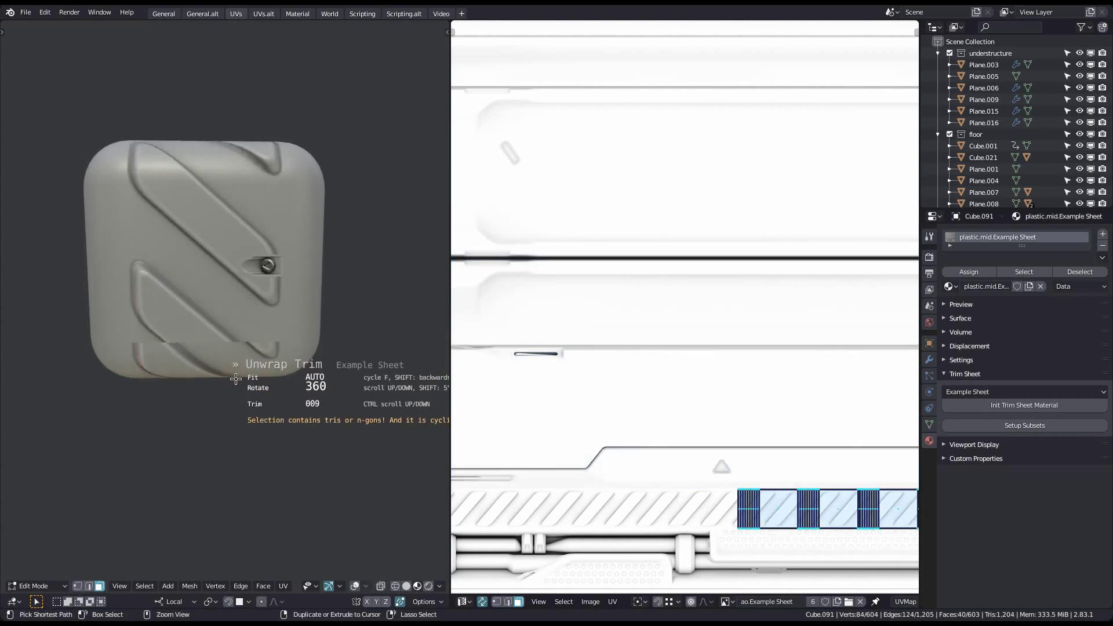
scroll(236, 379, "up", 1, "ctrl")
scroll(236, 379, "up", 3, "ctrl")
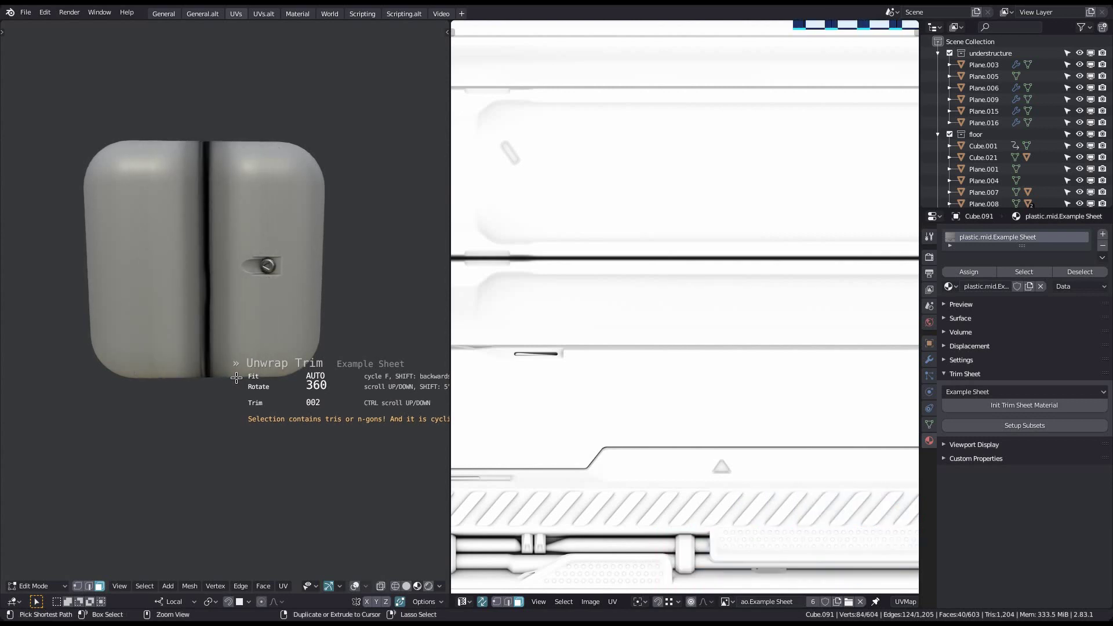
Apply the Example Sheet's trim 003 to the selected faces, rotated 540 degrees, and frame the resulting UVs.
scroll(236, 378, "up", 1, "ctrl")
scroll(236, 378, "up", 1, "ctrl")
scroll(236, 378, "down", 1, "ctrl")
scroll(235, 378, "up", 1)
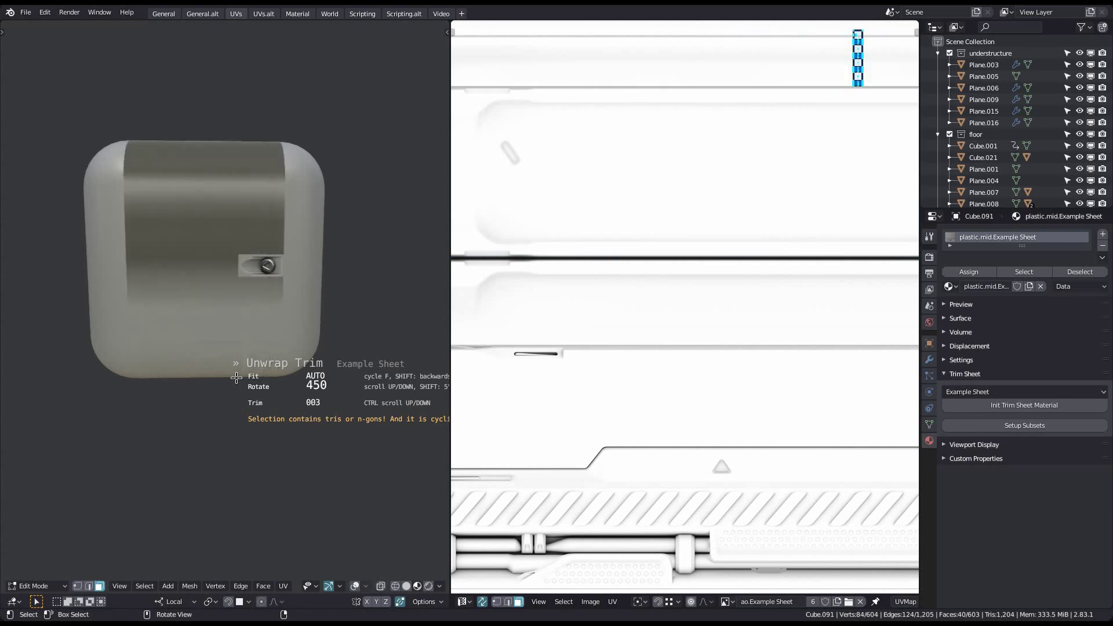
scroll(236, 378, "up", 1)
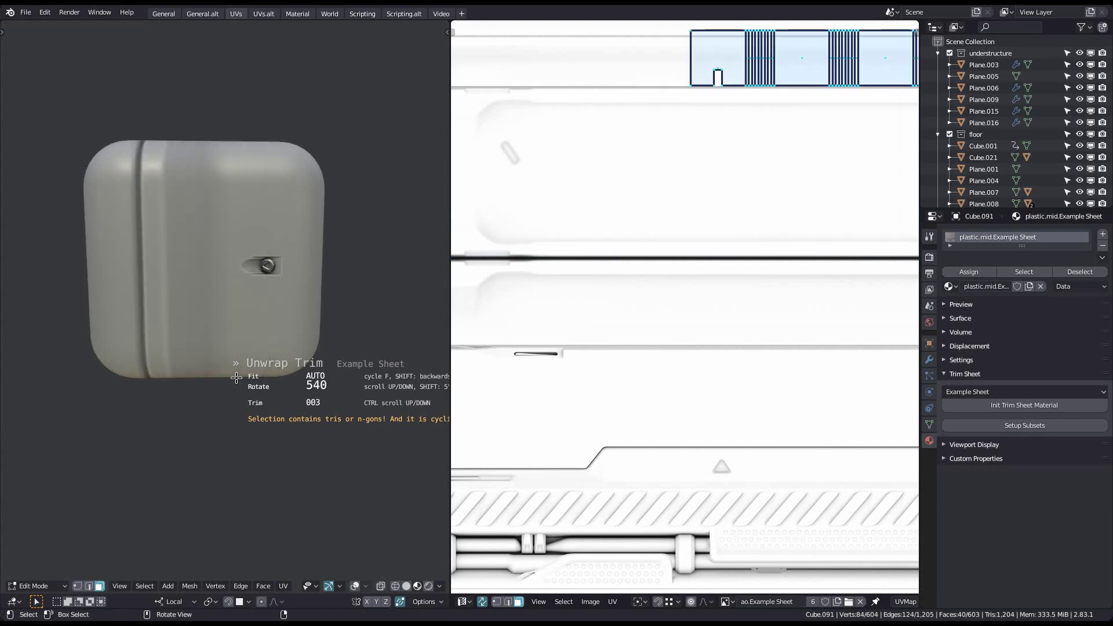
left_click(235, 378)
middle_click_drag(742, 174, 563, 365)
scroll(513, 266, "up", 3)
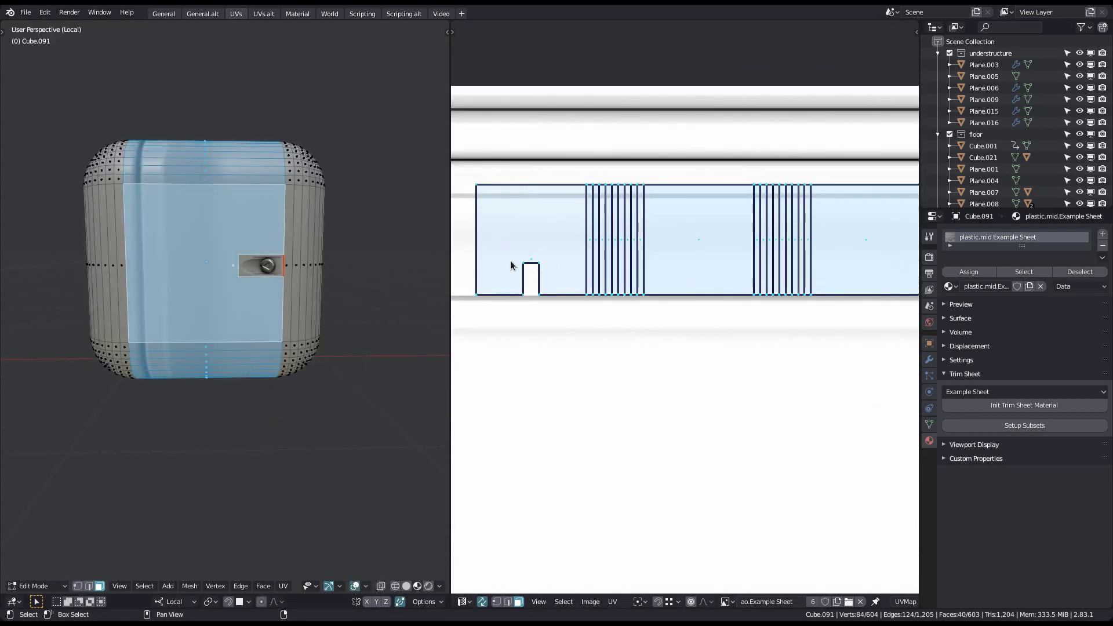
Deselect two narrow faces on the cube's rounded top front edge and apply the standard Unwrap to the rest.
middle_click_drag(234, 330, 242, 286)
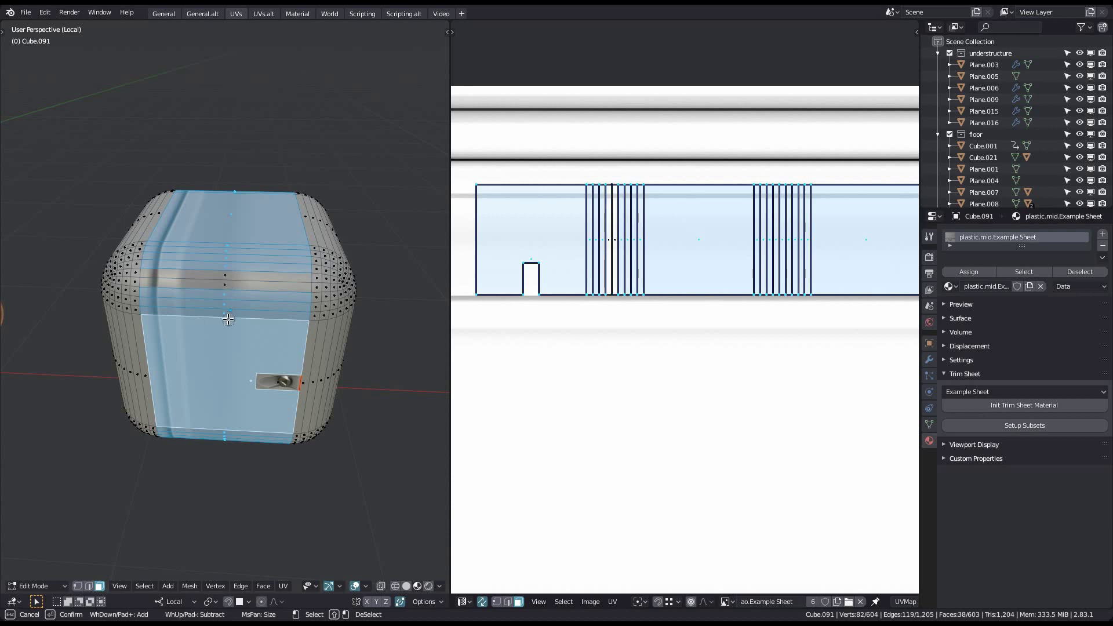
middle_click_drag(228, 319, 199, 340)
scroll(224, 343, "down", 1)
key("u")
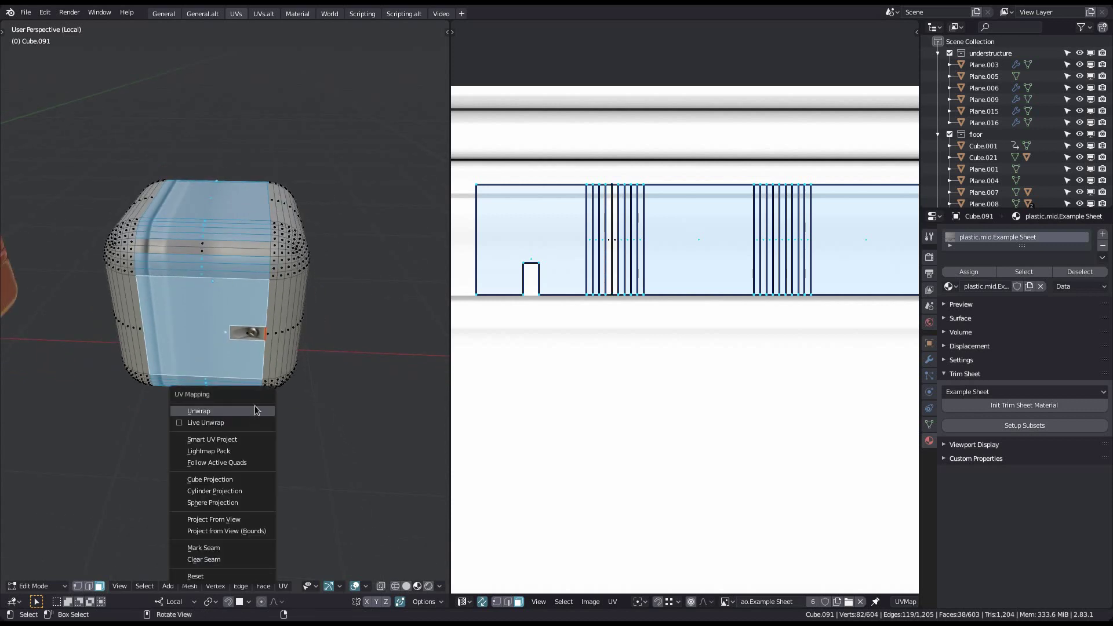
left_click(199, 410)
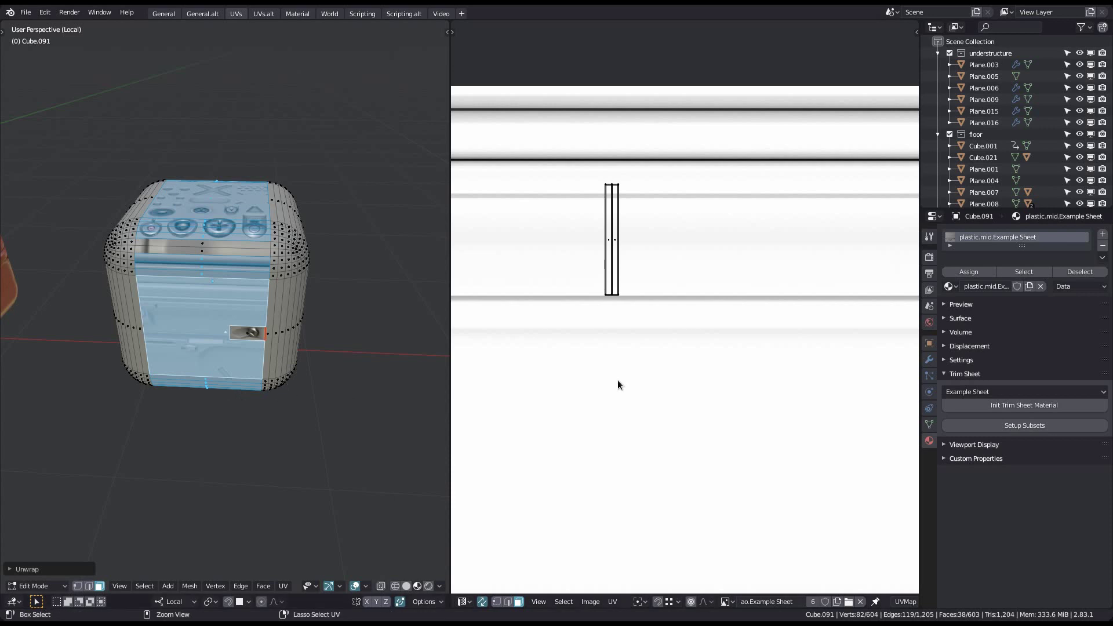
scroll(619, 385, "down", 10)
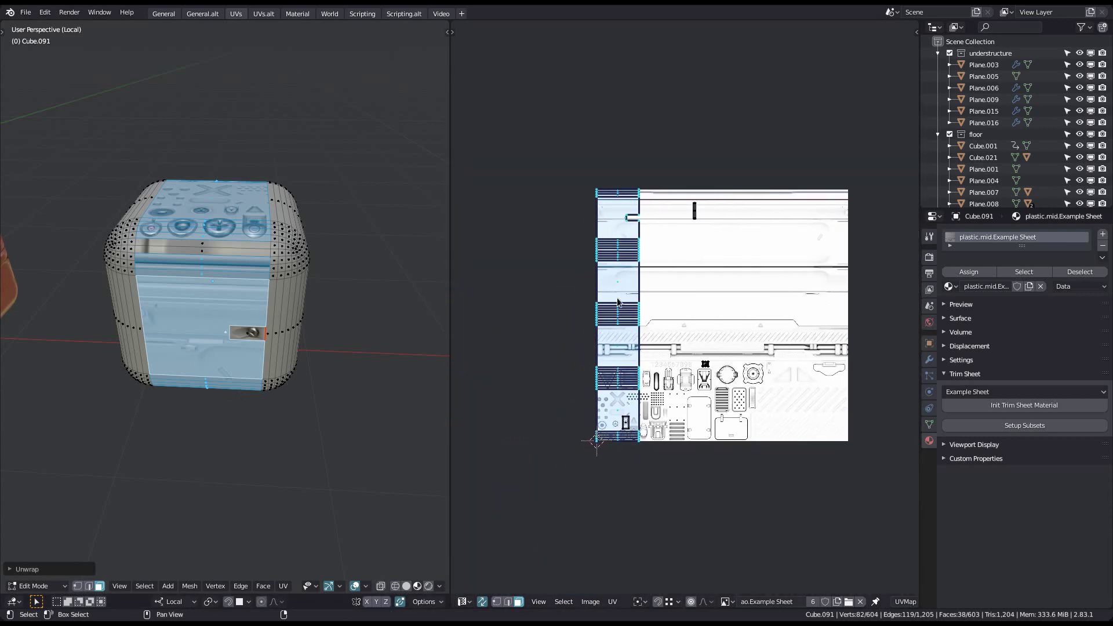
scroll(618, 298, "up", 1)
Add the two deselected bevel faces back to complete the face loop and apply the standard Unwrap again.
middle_click_drag(240, 368, 246, 382)
scroll(201, 272, "up", 1)
left_click(204, 258, "alt+shift")
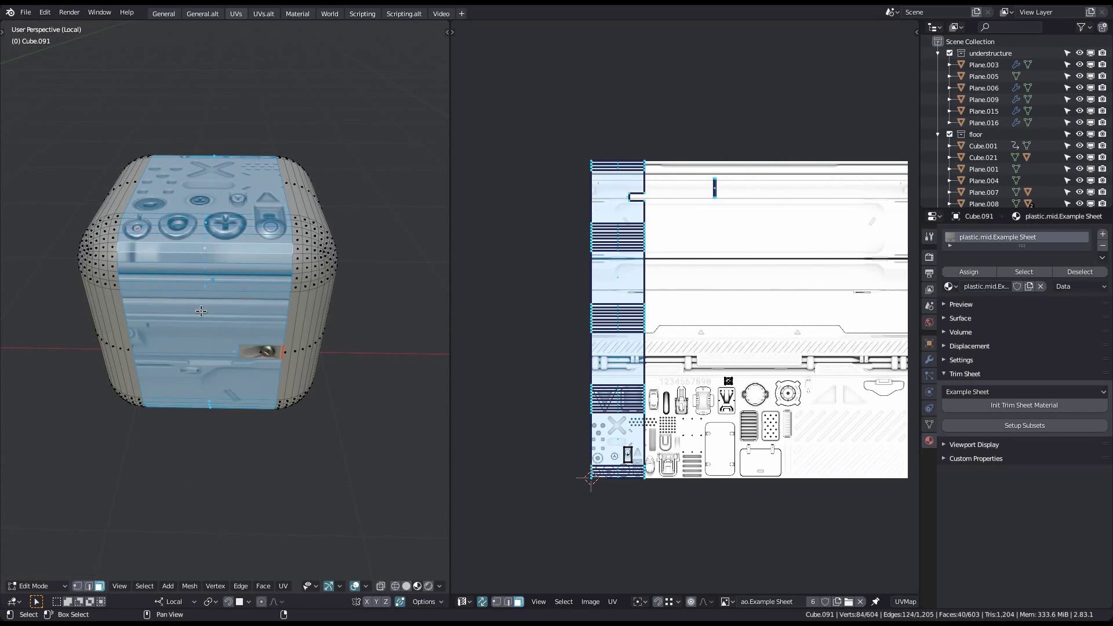
key("u")
left_click(214, 321)
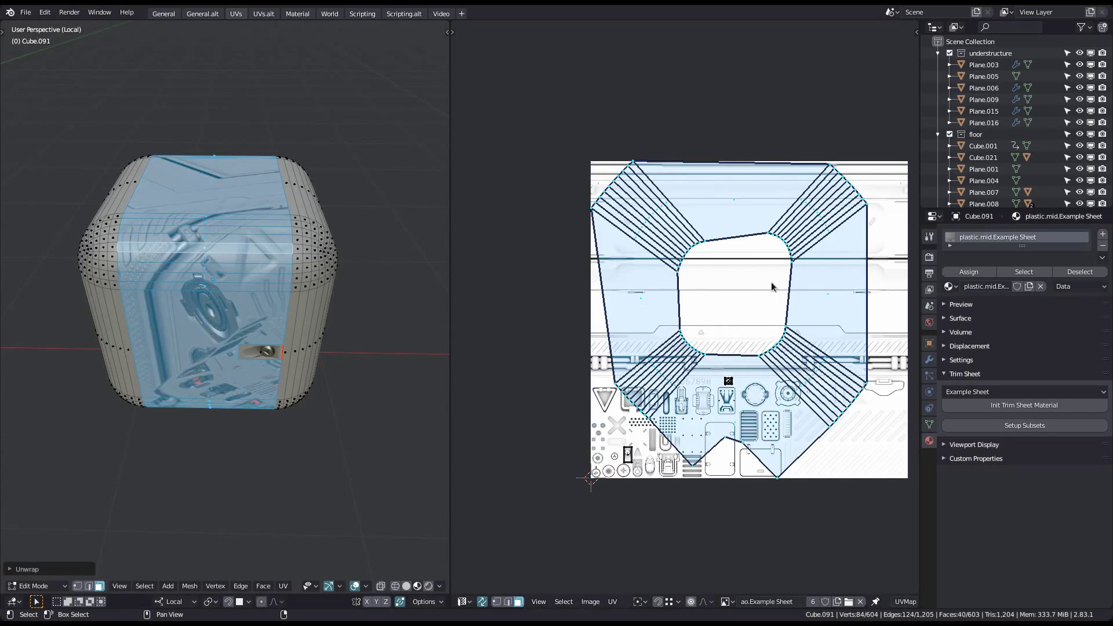
Unwrap the cube's face loop to the Example Sheet's trim 003, rotated 180 degrees, and deselect everything.
key("d")
left_click(98, 321)
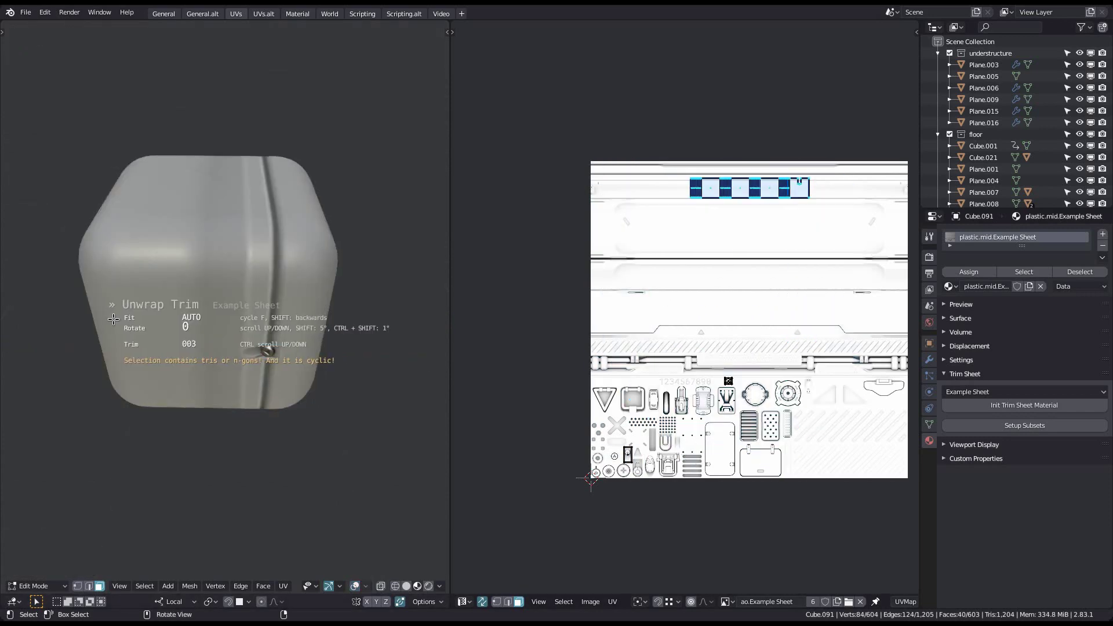
scroll(255, 354, "up", 2)
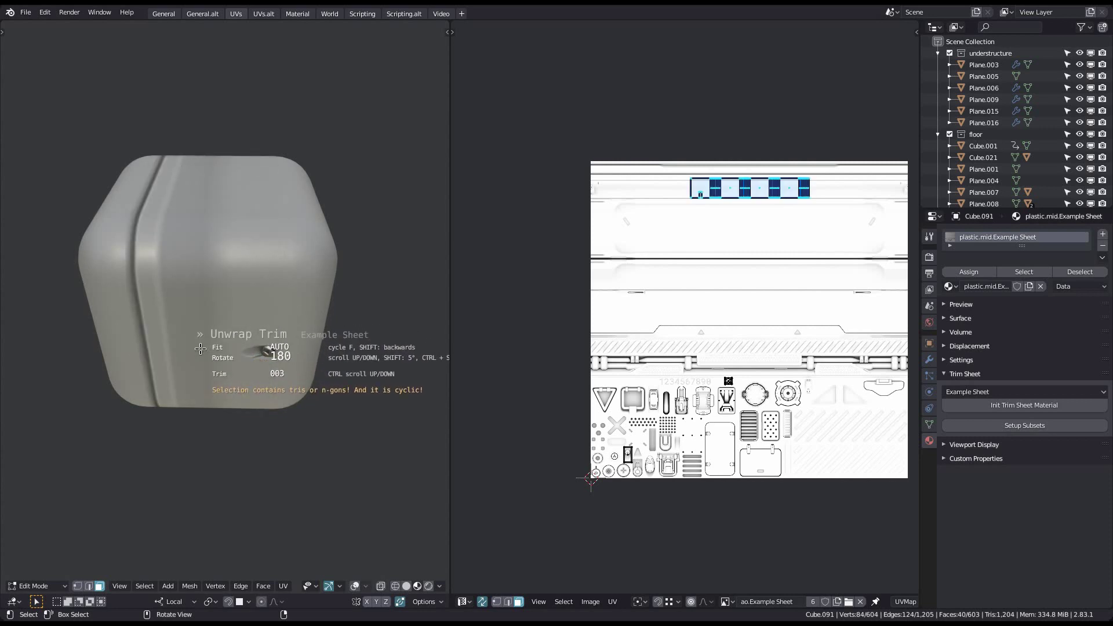
left_click(201, 349)
middle_click_drag(348, 297, 293, 303, "shift")
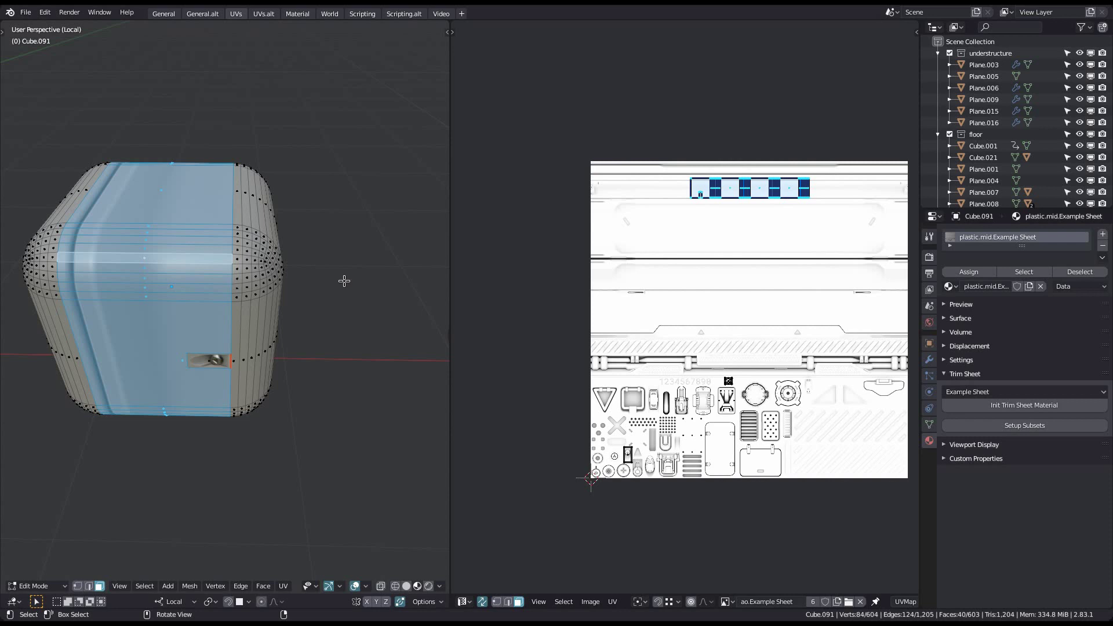
middle_click_drag(256, 192, 253, 277)
key("alt+a")
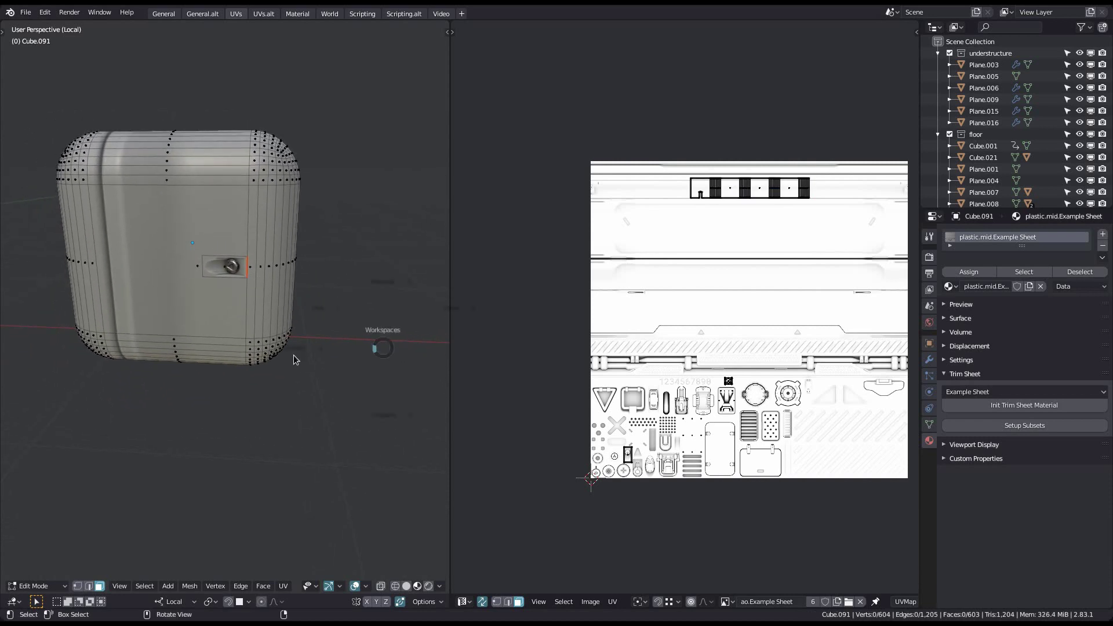
Switch to the General workspace and change the edited object from the grey cube to the neighbouring cone.
left_click(294, 355)
middle_click_drag(301, 350, 397, 338)
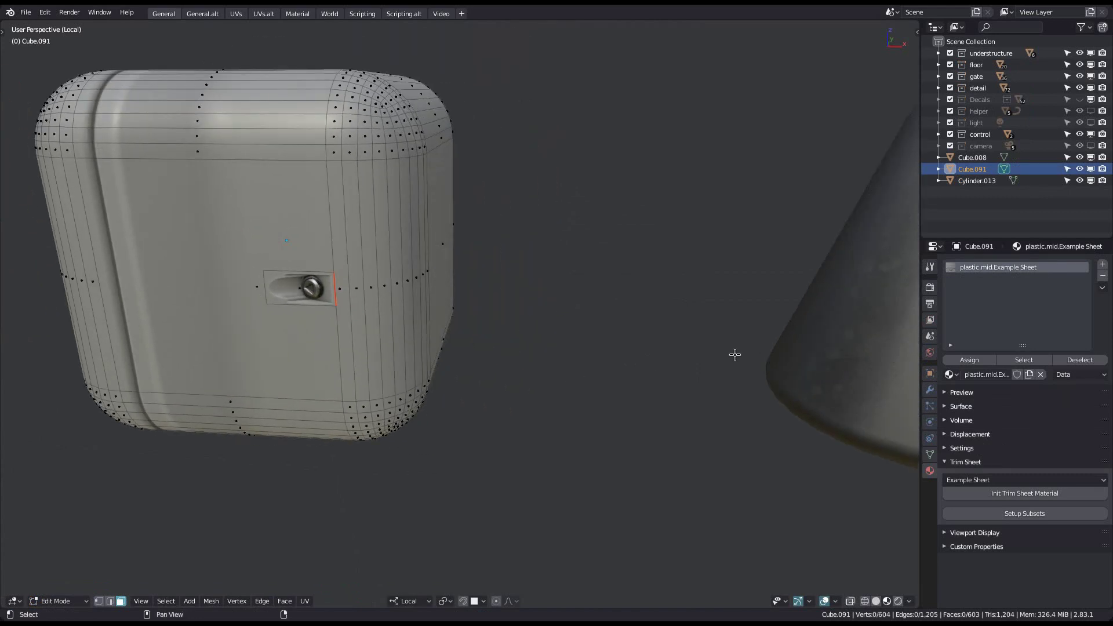
middle_click_drag(735, 355, 382, 357, "shift")
key("alt+q")
Select the cone's full ring of side faces, including the faces around the triangle-marked recess.
mouse_move(569, 383)
middle_mouse_down()
mouse_move(494, 345)
mouse_move(613, 343)
middle_mouse_up()
left_click(527, 261, "alt")
middle_click_drag(509, 301, 513, 297)
middle_click_drag(498, 288, 509, 296, "shift")
key("c")
left_click_drag(506, 287, 453, 296)
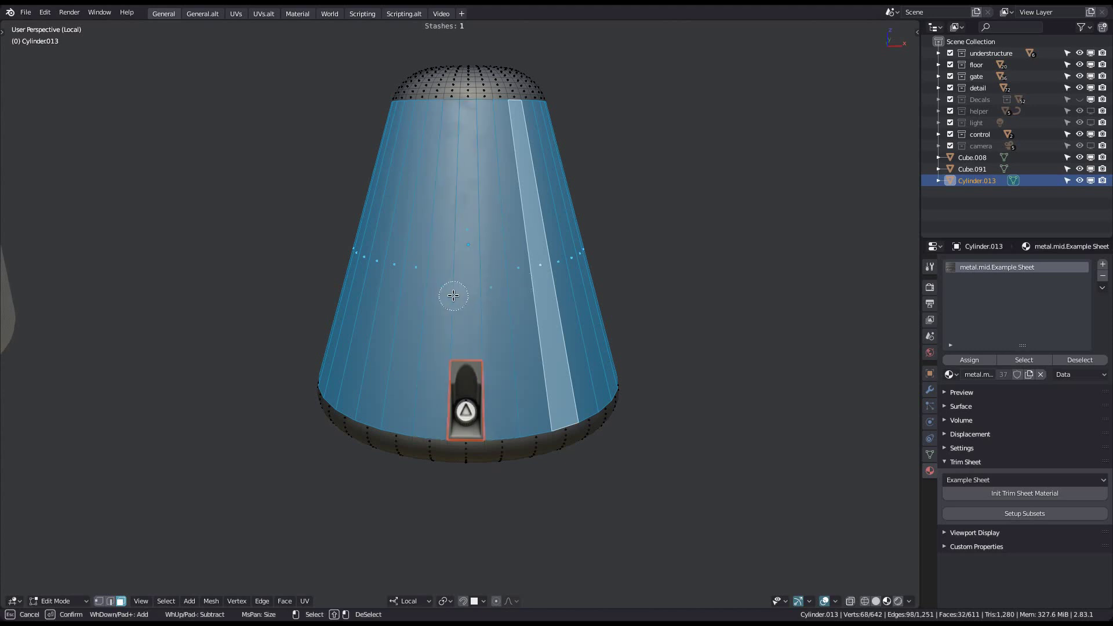
Unwrap the cone's selected side faces to the Example Sheet's trim 003.
key("d")
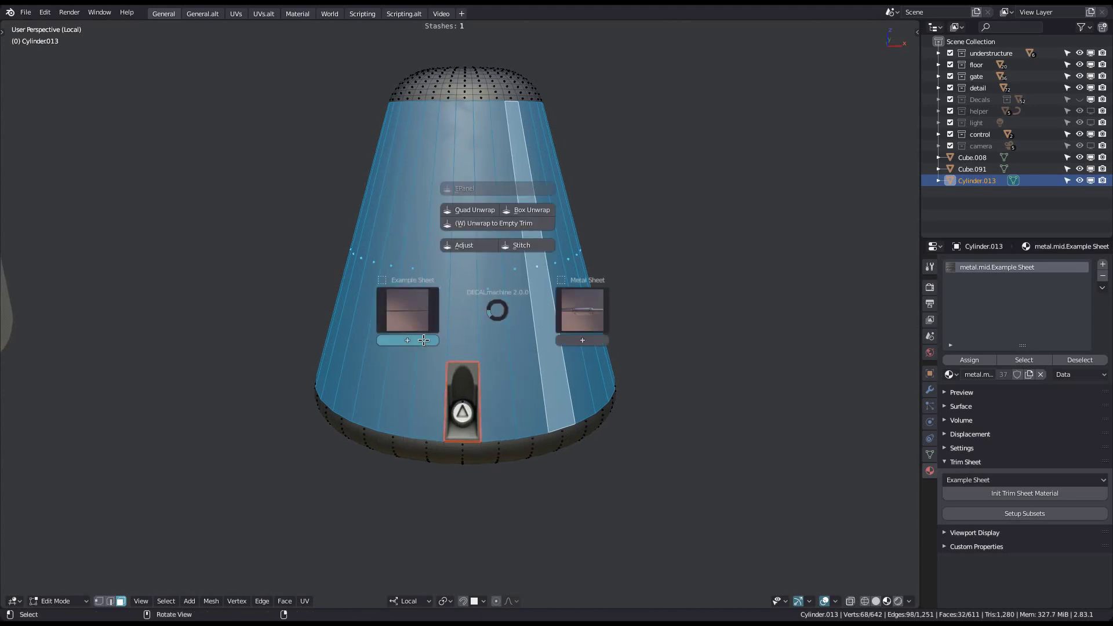
left_click(424, 340)
middle_click_drag(521, 338, 545, 335, "ctrl")
scroll(512, 315, "up", 1, "ctrl")
scroll(479, 332, "up", 1, "ctrl")
left_click(545, 335)
middle_click_drag(404, 238, 413, 241)
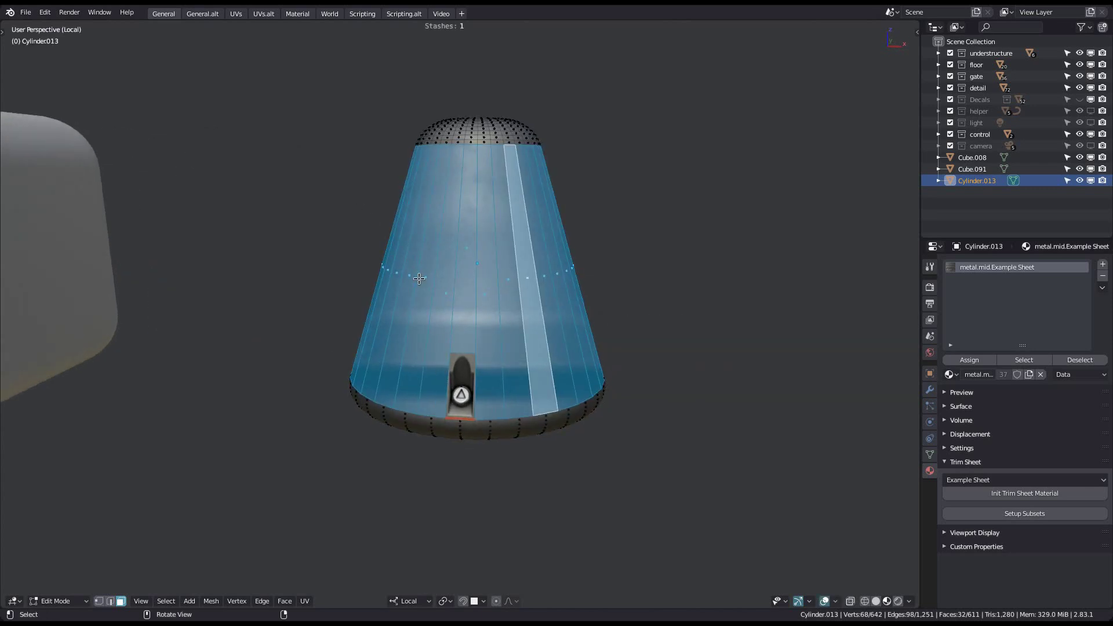
Switch to the UVs workspace and frame the cone's fan-shaped UVs on the Example Sheet.
key("F2")
middle_click_drag(680, 233, 687, 268)
scroll(728, 241, "up", 6)
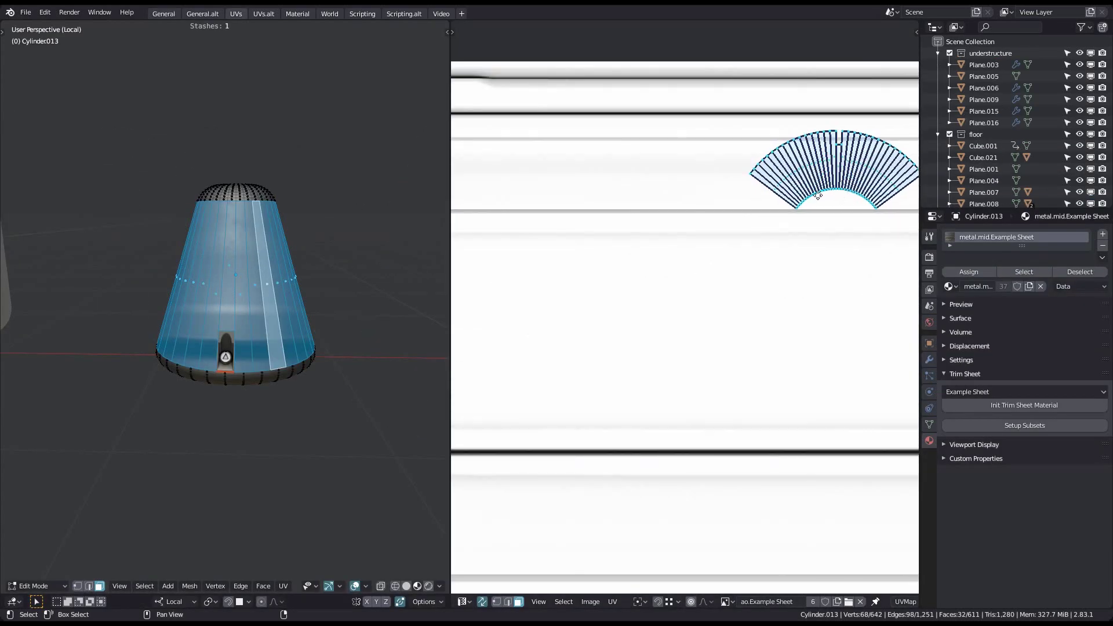
middle_click_drag(817, 196, 714, 206)
Reselect only the cone's side face loop without the faces around the recess and apply the standard Unwrap.
middle_click_drag(170, 309, 188, 311)
scroll(290, 322, "up", 2)
middle_click_drag(284, 322, 225, 316)
key("alt+a")
scroll(225, 316, "up", 1)
left_click(243, 253, "alt")
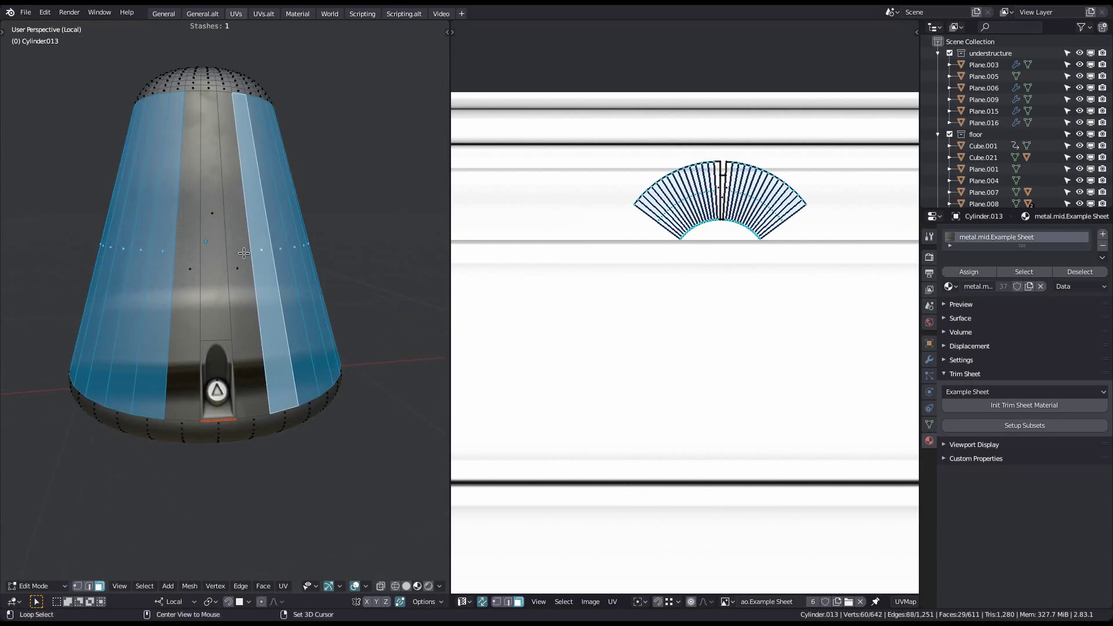
key("u")
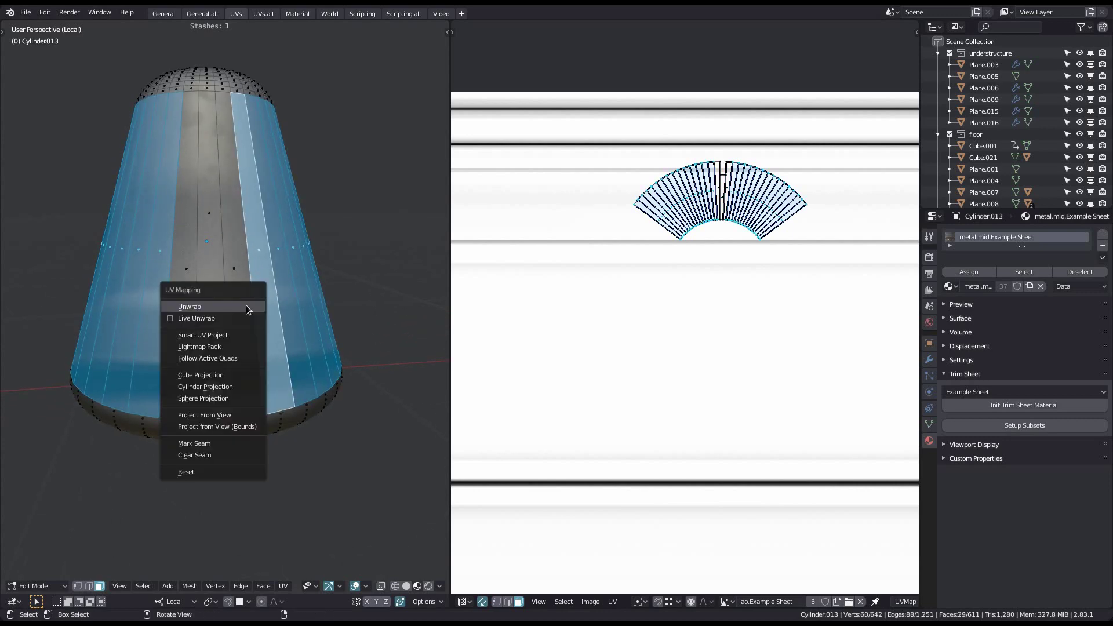
left_click(245, 305)
middle_click_drag(685, 334, 731, 227)
scroll(730, 226, "down", 5)
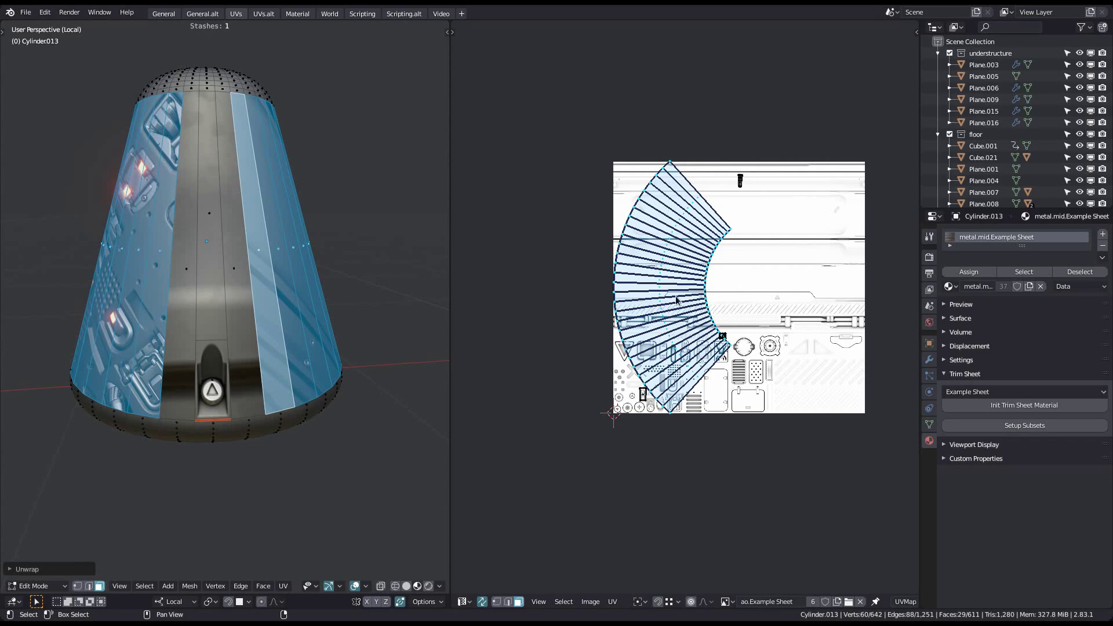
Dissolve the short horizontal edge directly above the cone's triangle-marked recess.
middle_click_drag(313, 313, 283, 284)
scroll(217, 312, "up", 1)
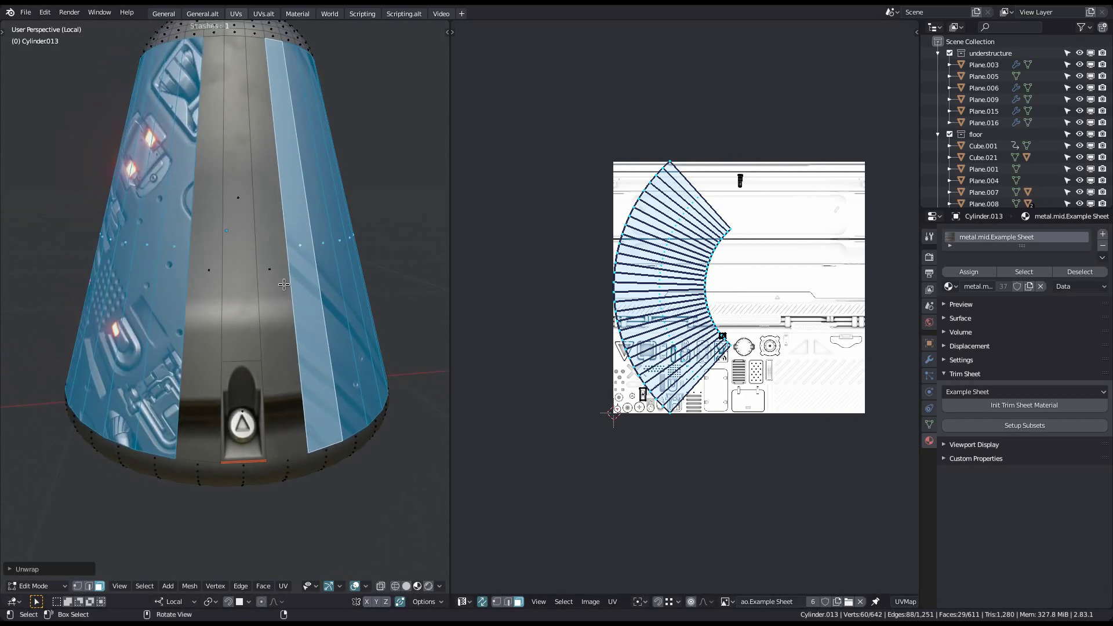
key("alt+a")
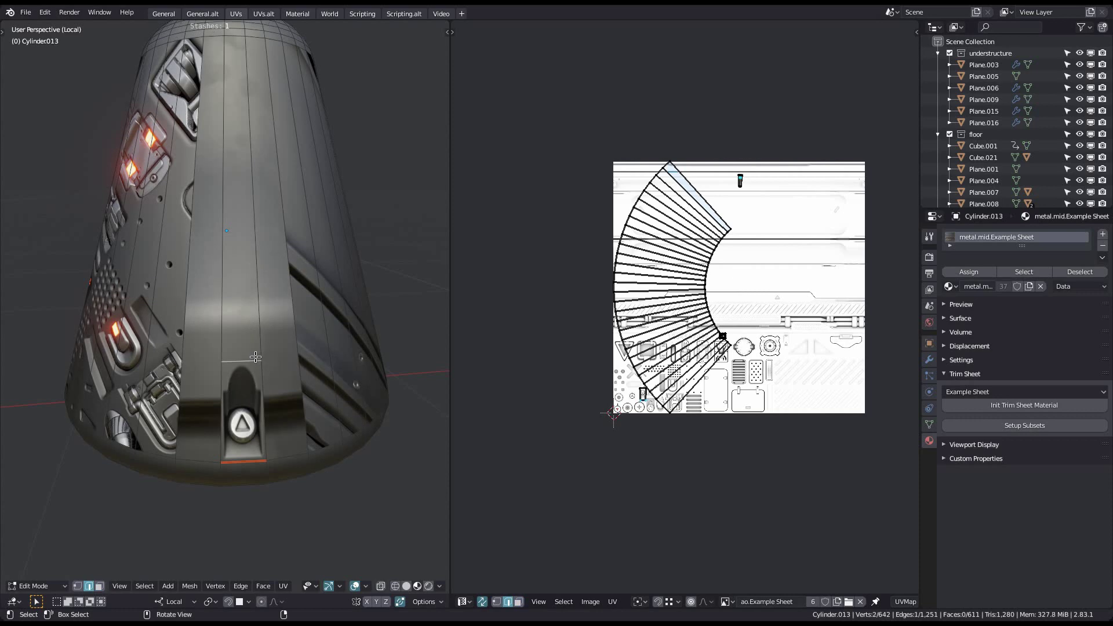
key("ctrl+x")
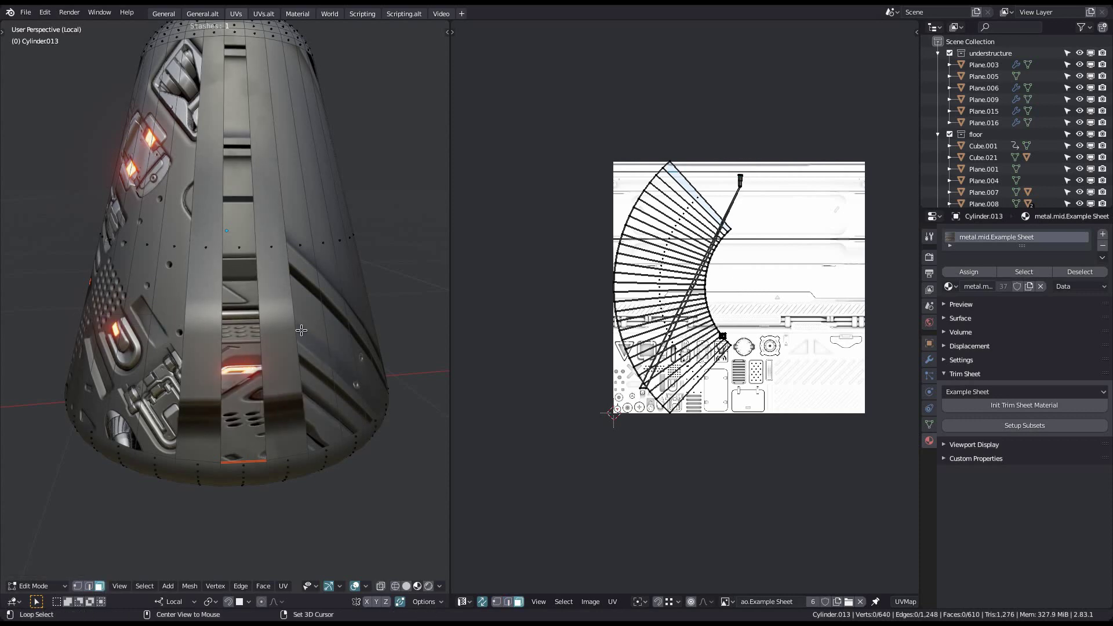
Select the cone's full side face loop and unwrap it at 0° rotation to the Example Sheet trim with the dark horizontal groove.
left_click(301, 330, "alt")
key("d")
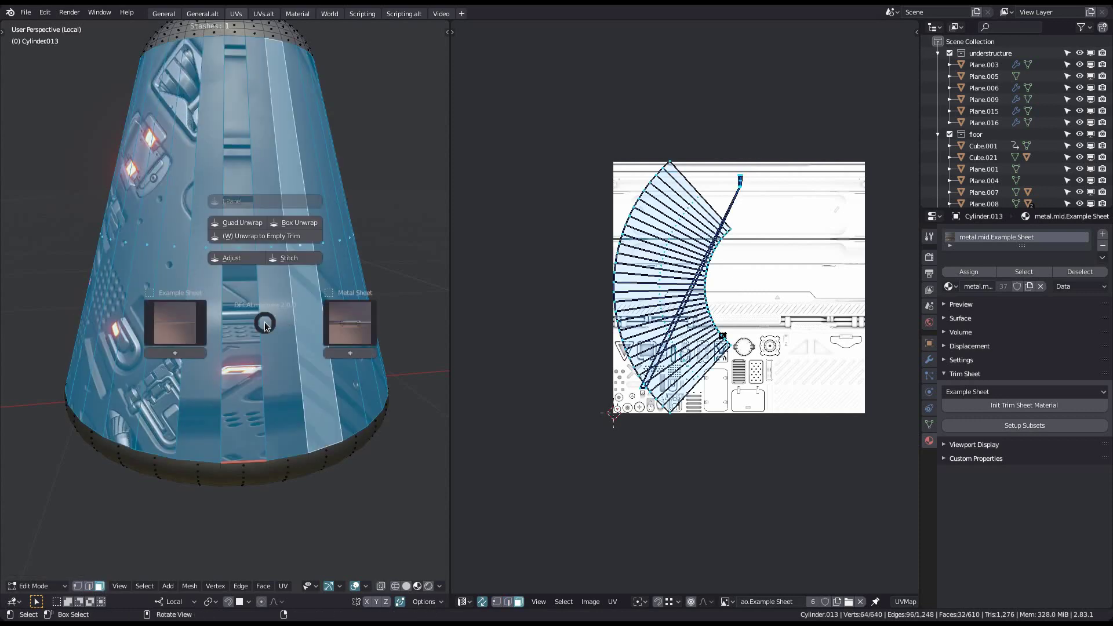
left_click(181, 352)
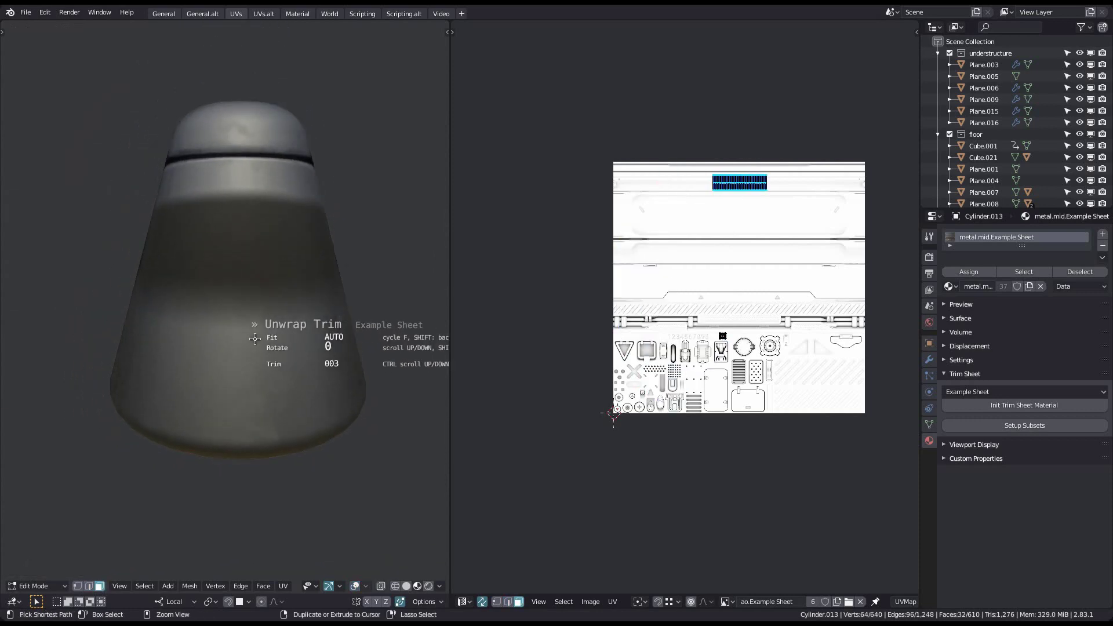
scroll(272, 348, "down", 1, "ctrl")
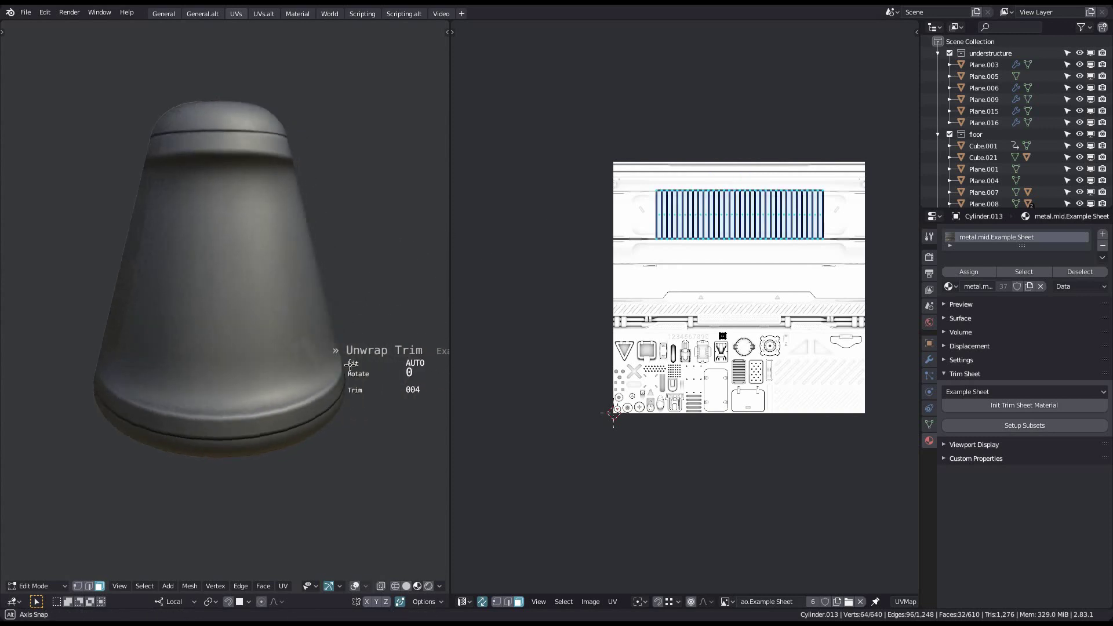
scroll(263, 358, "up", 1)
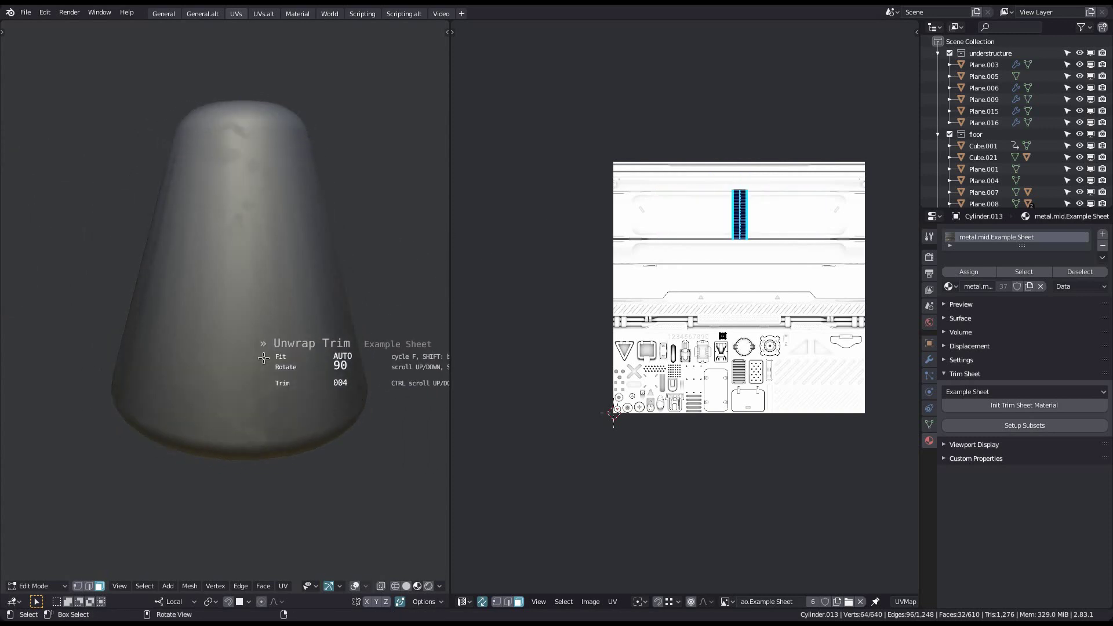
scroll(264, 358, "down", 1)
scroll(264, 358, "down", 1, "ctrl")
scroll(264, 358, "down", 1, "ctrl")
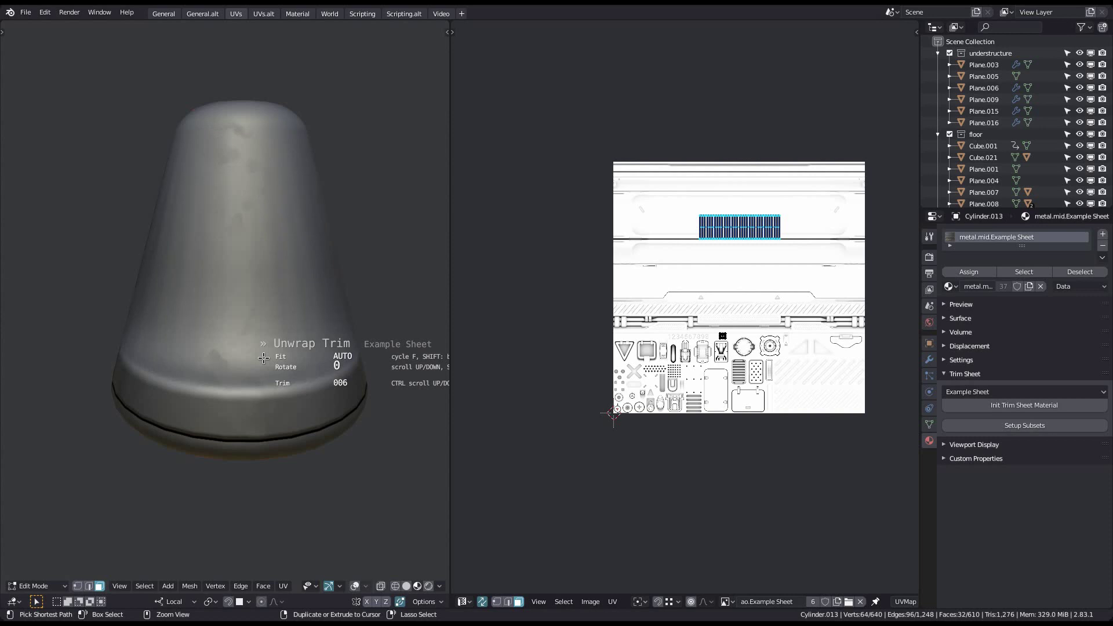
scroll(264, 358, "down", 1, "ctrl")
left_click(263, 358)
middle_click_drag(265, 358, 281, 331)
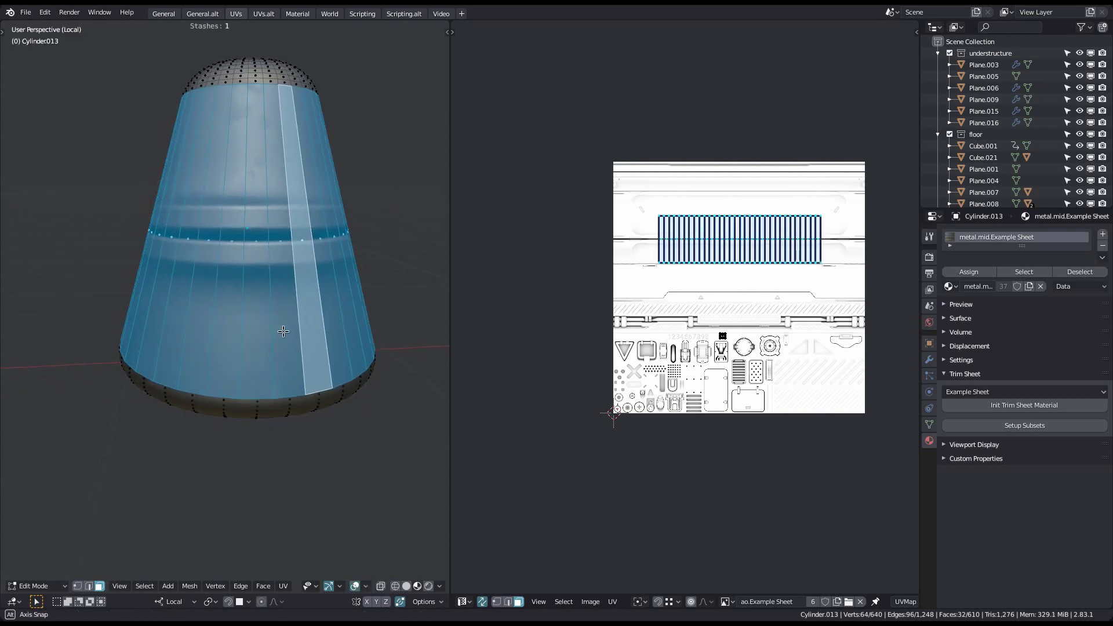
Deselect everything and cut a horizontal edge across one front side face in the cone's lower half.
key("alt+a")
scroll(265, 363, "up", 2)
key("1")
scroll(262, 353, "up", 2)
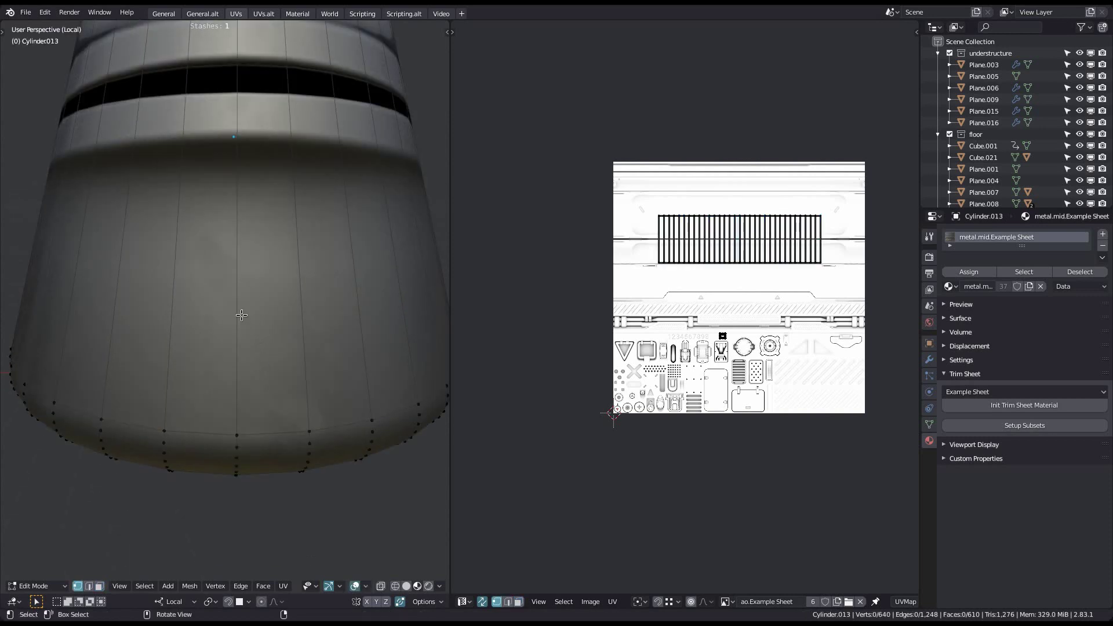
key("2")
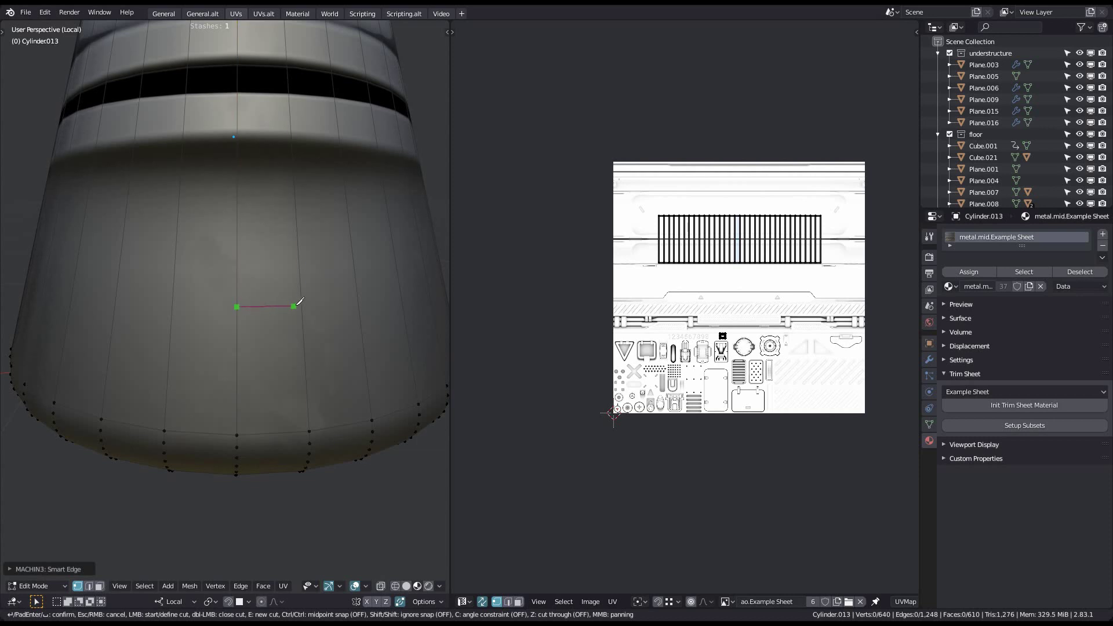
left_click(293, 306)
key("Return")
Unwrap the newly cut lower face to the Example Sheet's trim 051, turned so its triangle mark points upward.
key("d")
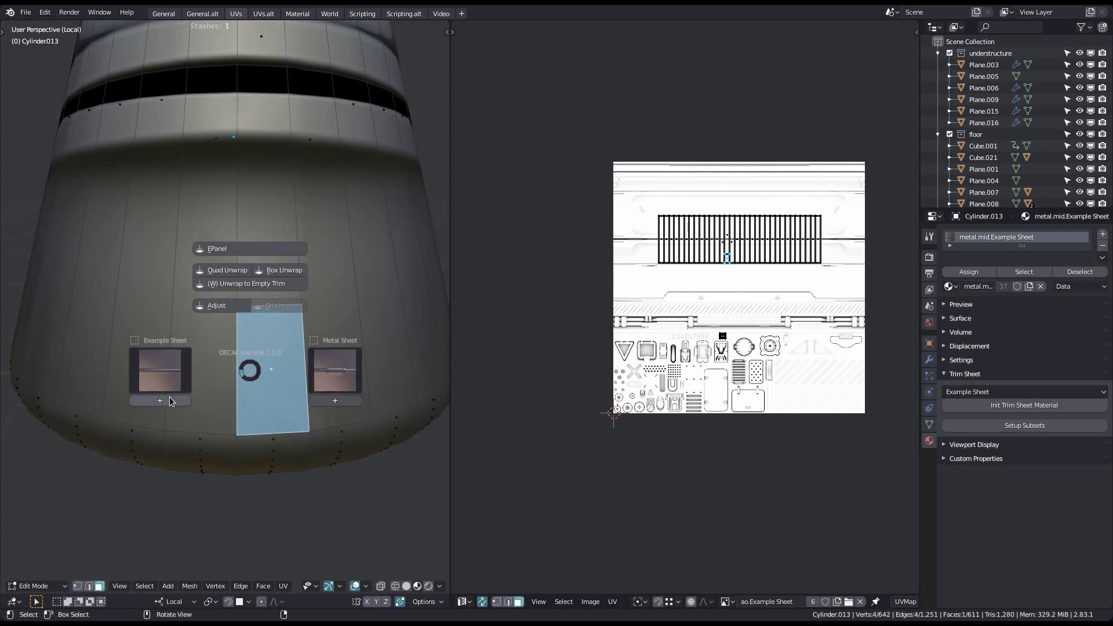
left_click(171, 368)
left_click(295, 273)
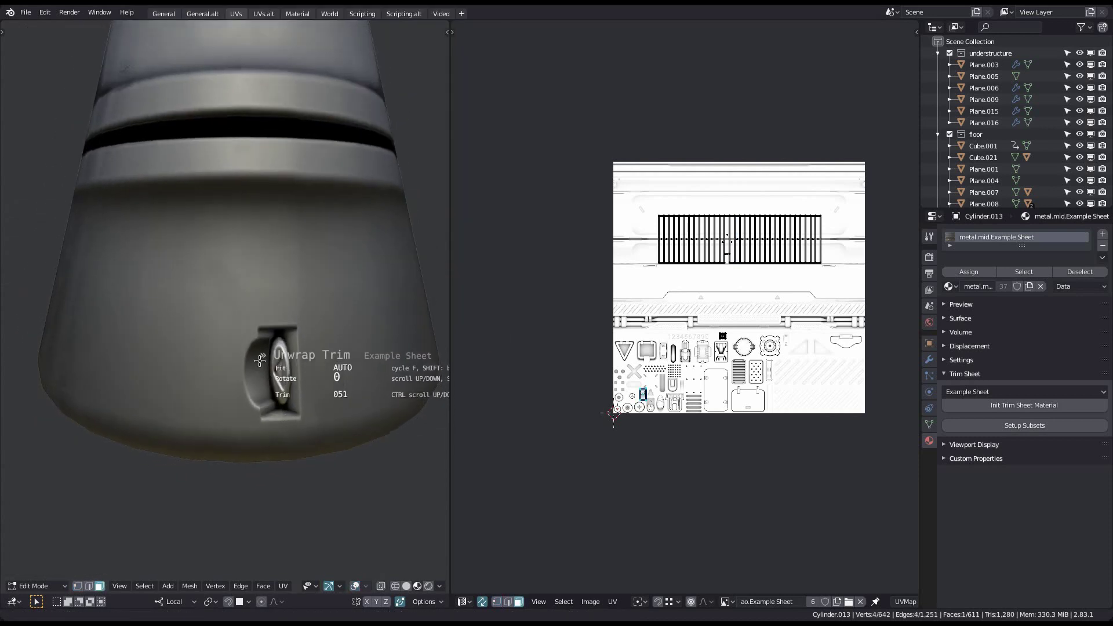
left_click(283, 395)
Slide the upper edge of the cone's triangle-marked face upward to lengthen the face.
key("Tab")
left_click(270, 435)
left_click(282, 333)
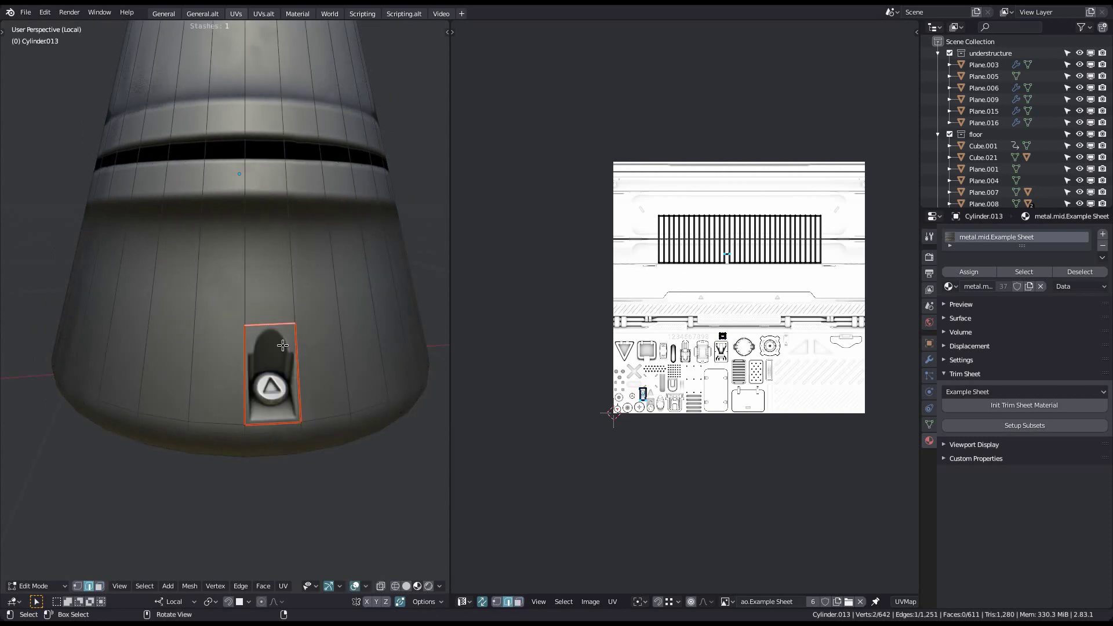
key("g")
key("g")
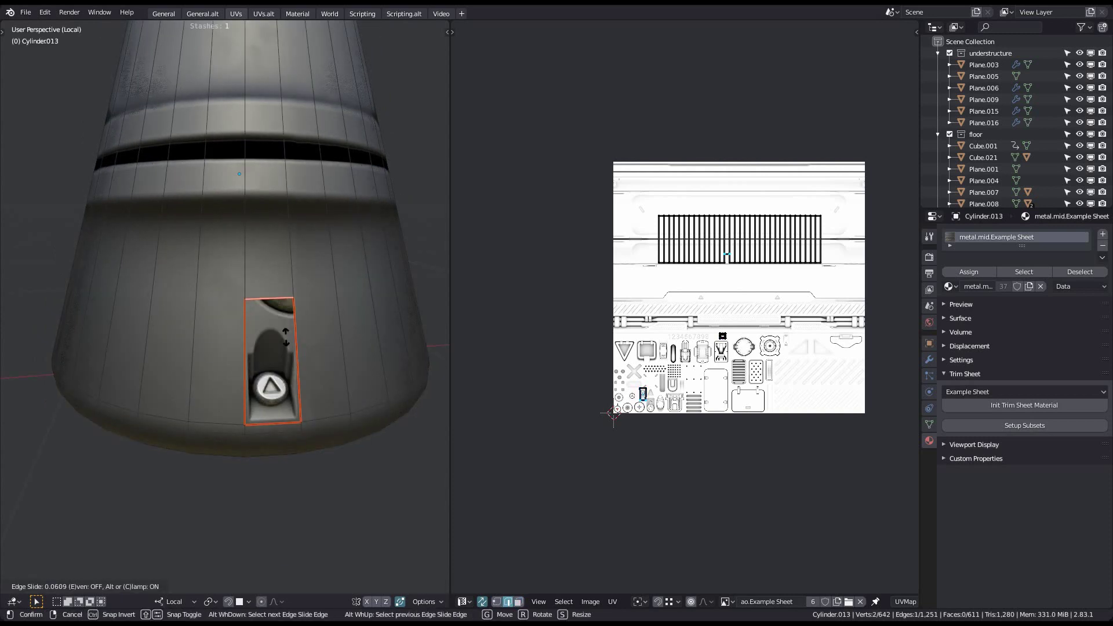
left_click(285, 341)
middle_click_drag(196, 348, 191, 350)
key("Tab")
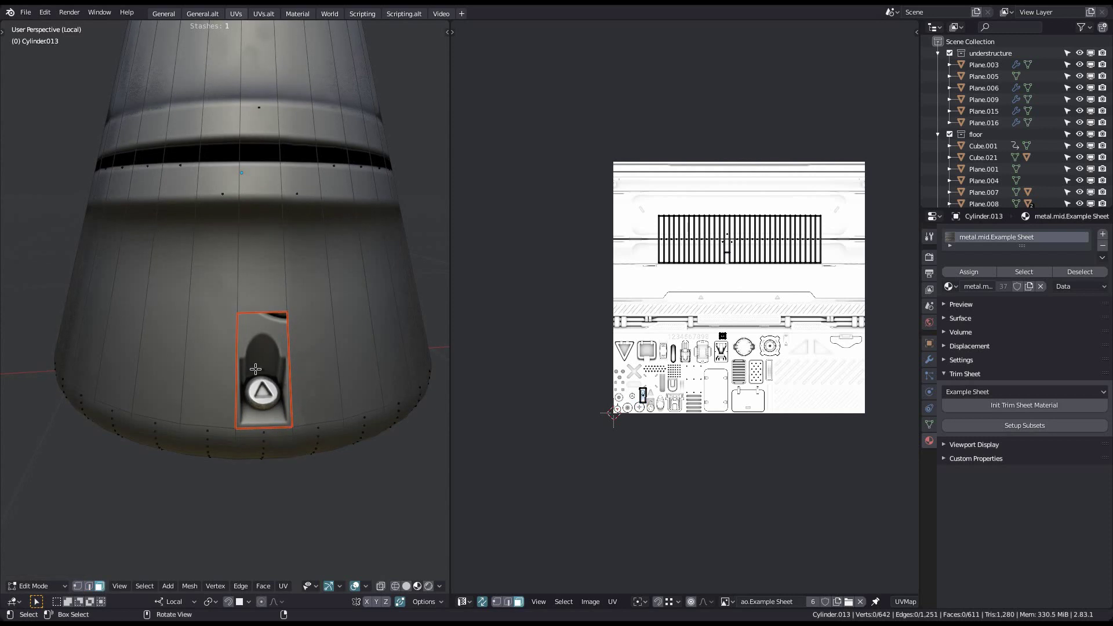
Unwrap the lengthened face to the Example Sheet's trim 051 again at 90° rotation and return to Object Mode.
left_click(253, 369)
key("d")
left_click(152, 401)
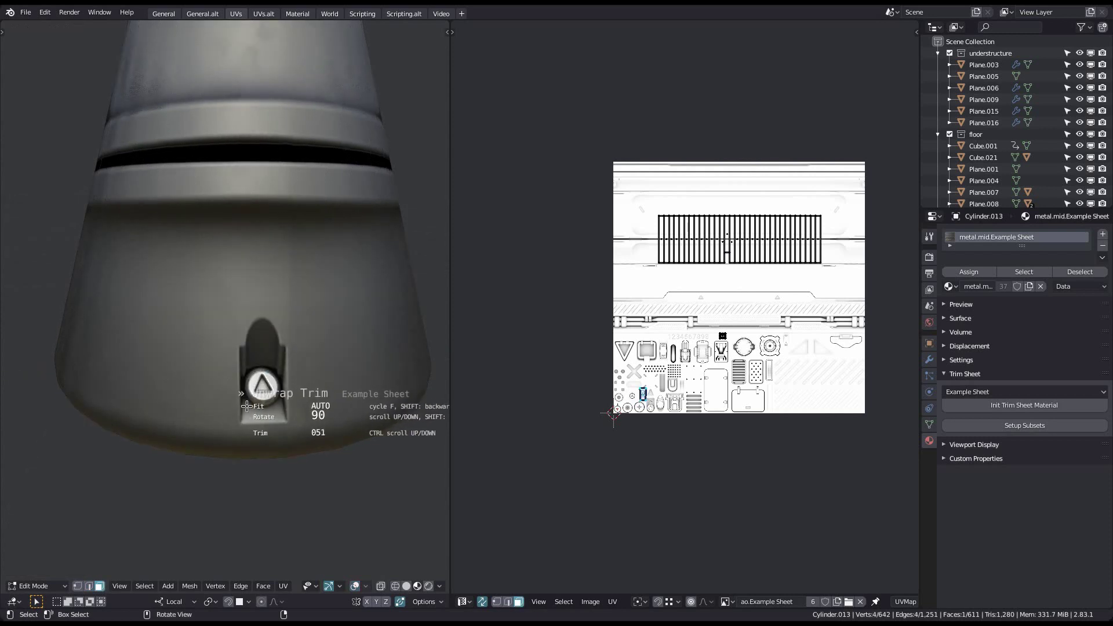
left_click(282, 379)
scroll(282, 396, "down", 1)
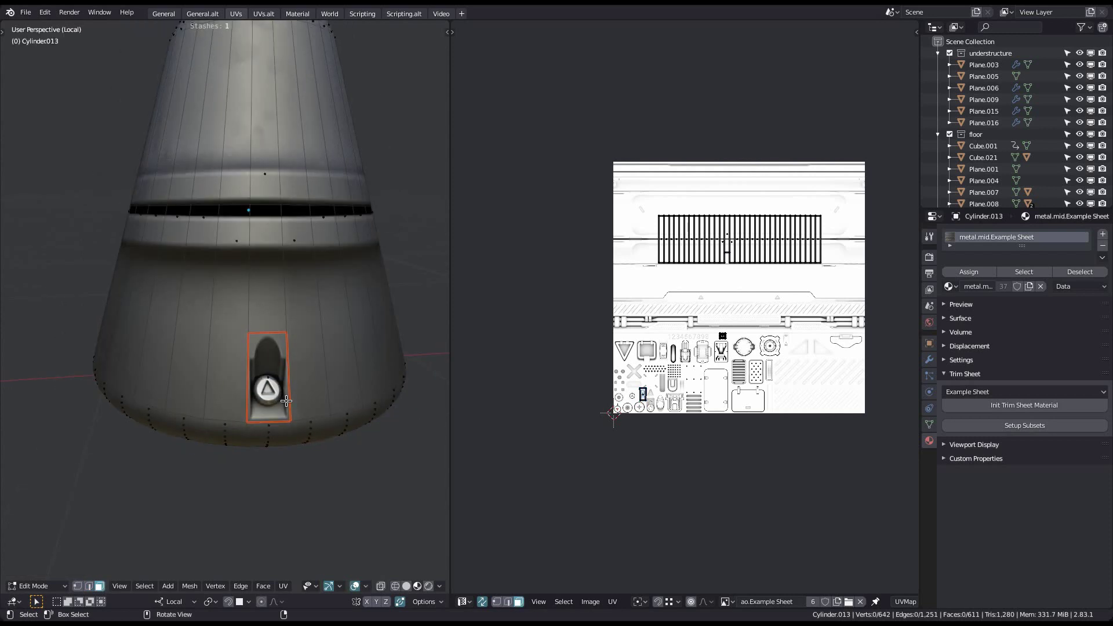
scroll(287, 400, "down", 1)
key("Tab")
middle_click_drag(277, 349, 297, 362)
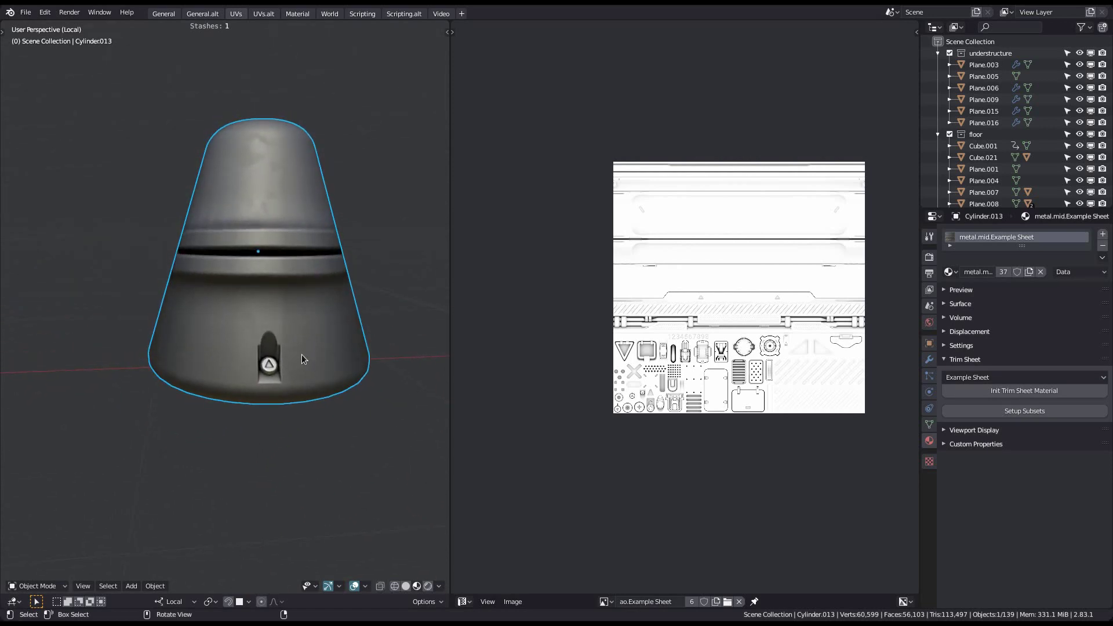
Switch to the General workspace, then select and focus the dark floor piece Cube.021.
key("ctrl+Page_Up")
key("ctrl+Page_Up")
middle_click_drag(528, 367, 519, 427, "shift")
scroll(582, 376, "down", 3)
scroll(520, 427, "down", 3)
middle_click_drag(385, 419, 834, 342, "shift")
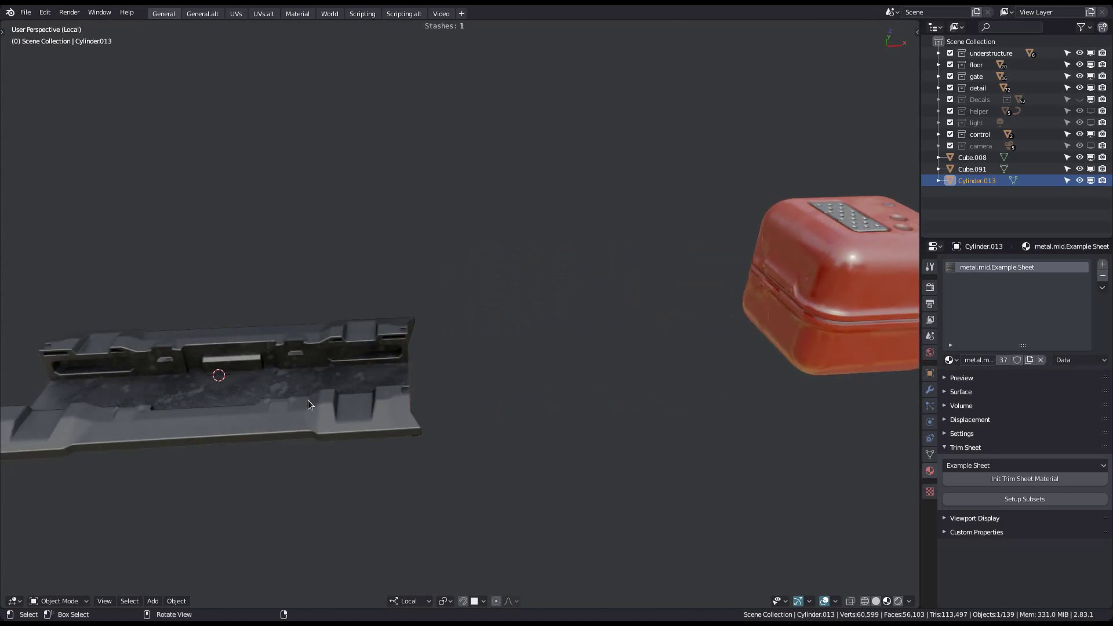
left_click(305, 396)
key("f")
Enter Edit Mode on the floor piece and select the tall chamfered face inside its front recess.
middle_click_drag(643, 408, 623, 435)
scroll(608, 361, "up", 1)
scroll(608, 360, "up", 3)
middle_click_drag(608, 360, 517, 398)
key("Tab")
left_click(624, 405)
middle_click_drag(624, 406, 520, 385, "shift")
left_click(497, 363)
key("f")
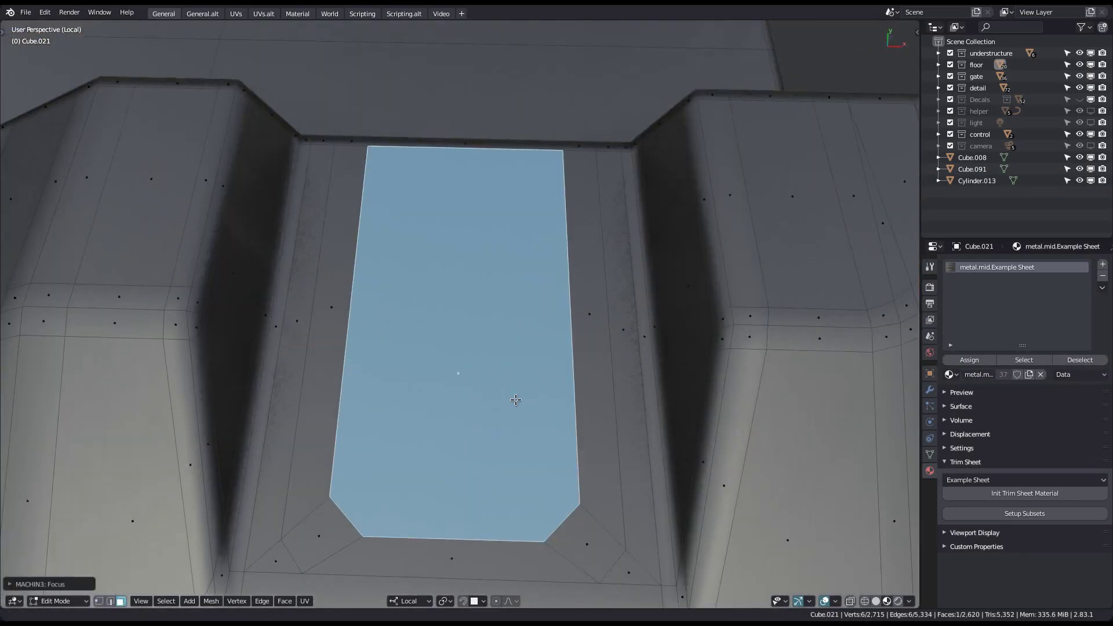
Unwrap the selected recess face to the Example Sheet's perforated panel, trim 037.
scroll(534, 377, "down", 4)
key("z")
left_click(814, 207)
mouse_move(517, 376)
middle_mouse_down("shift")
mouse_move(532, 381)
mouse_move(532, 361)
middle_mouse_up("shift")
key("d")
left_click(439, 368)
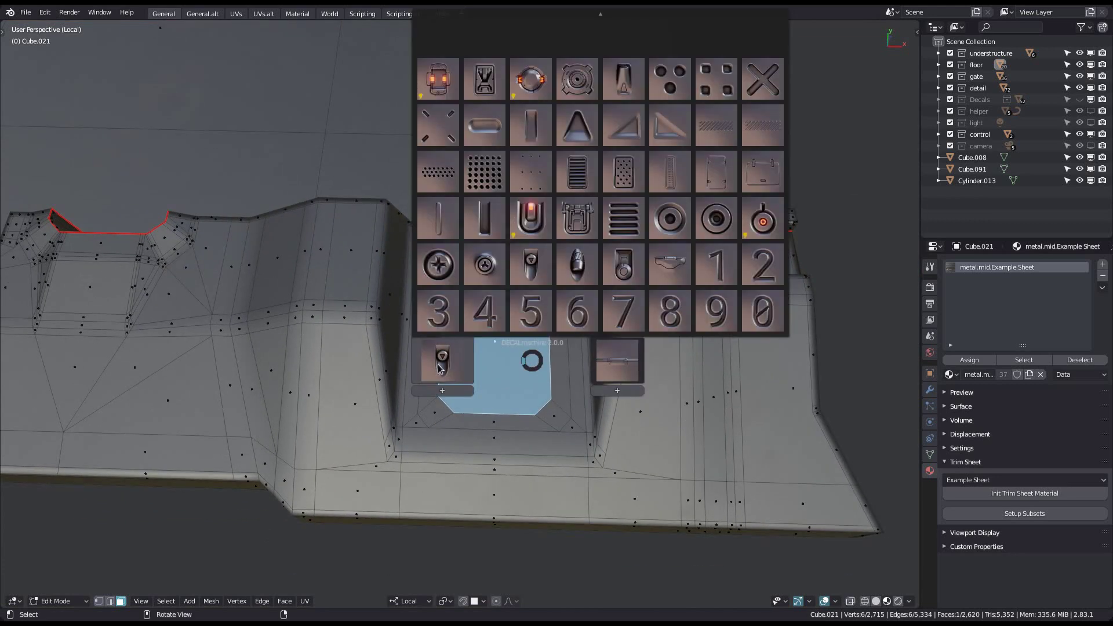
left_click(615, 171)
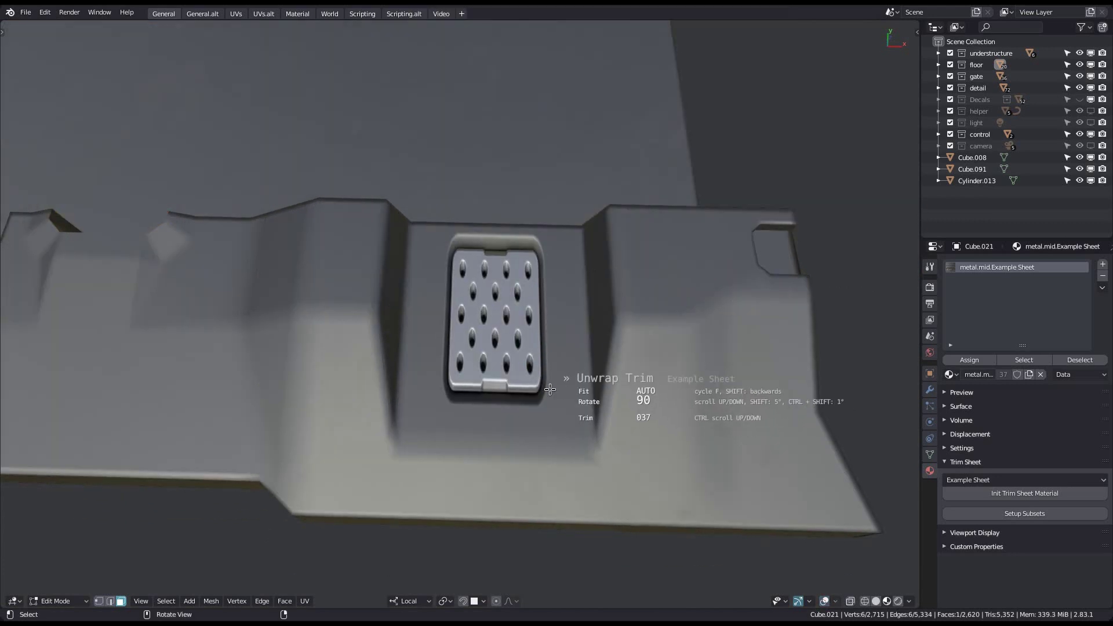
Rotate the recess trim to 180°, compare neighbouring trims and apply trim 037.
scroll(573, 409, "up", 1)
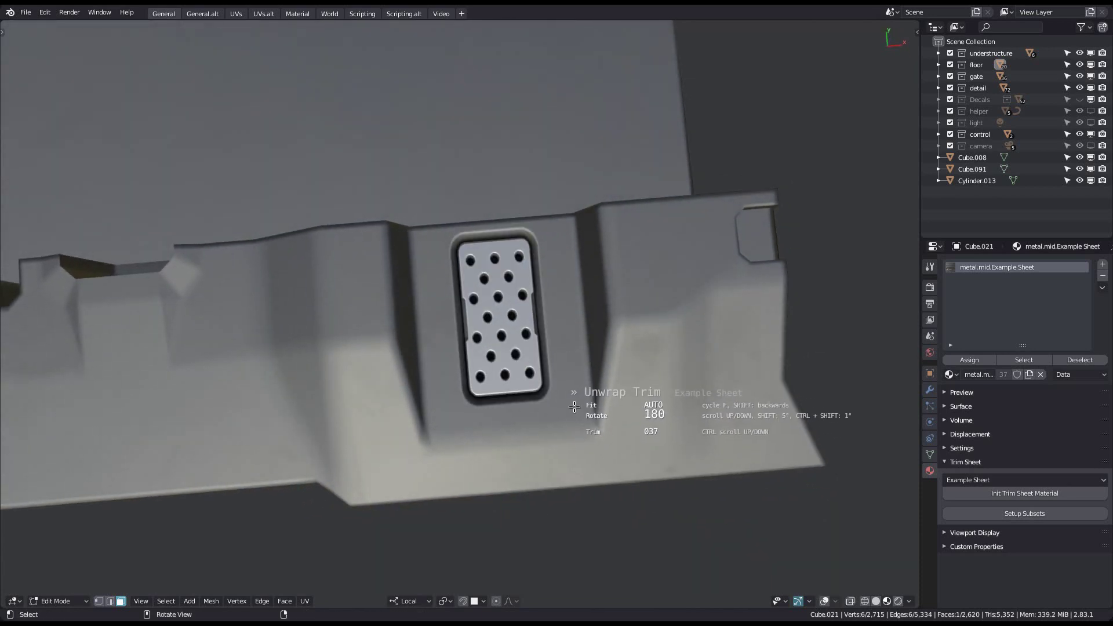
scroll(574, 407, "up", 1, "ctrl")
scroll(574, 406, "up", 1, "ctrl")
scroll(573, 406, "down", 1, "ctrl")
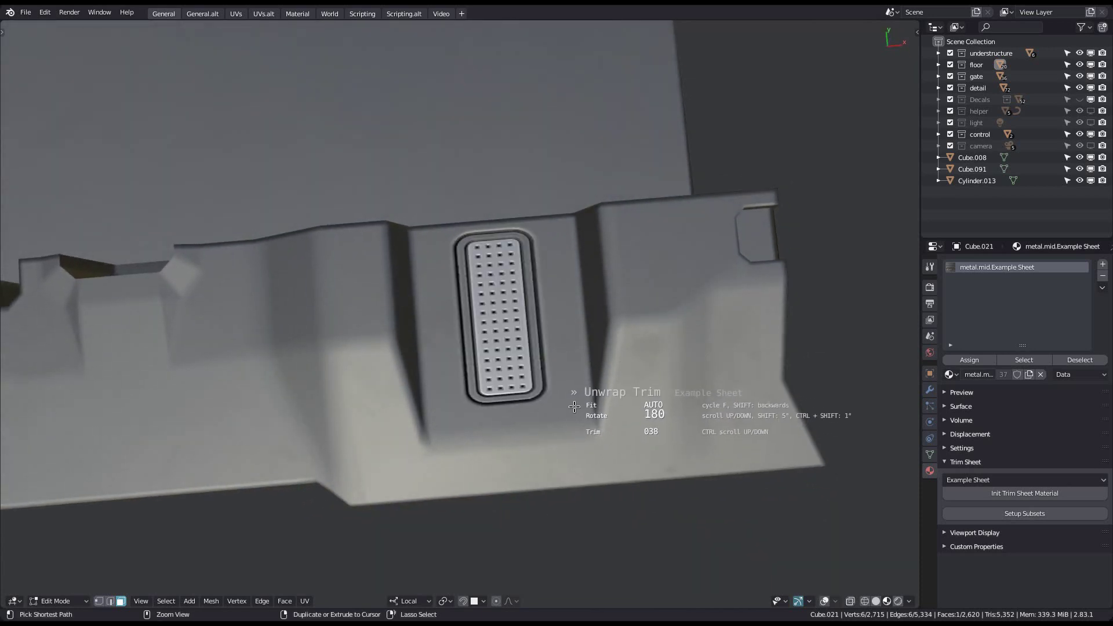
scroll(574, 406, "down", 1, "ctrl")
left_click(574, 406)
middle_click_drag(573, 407, 555, 409)
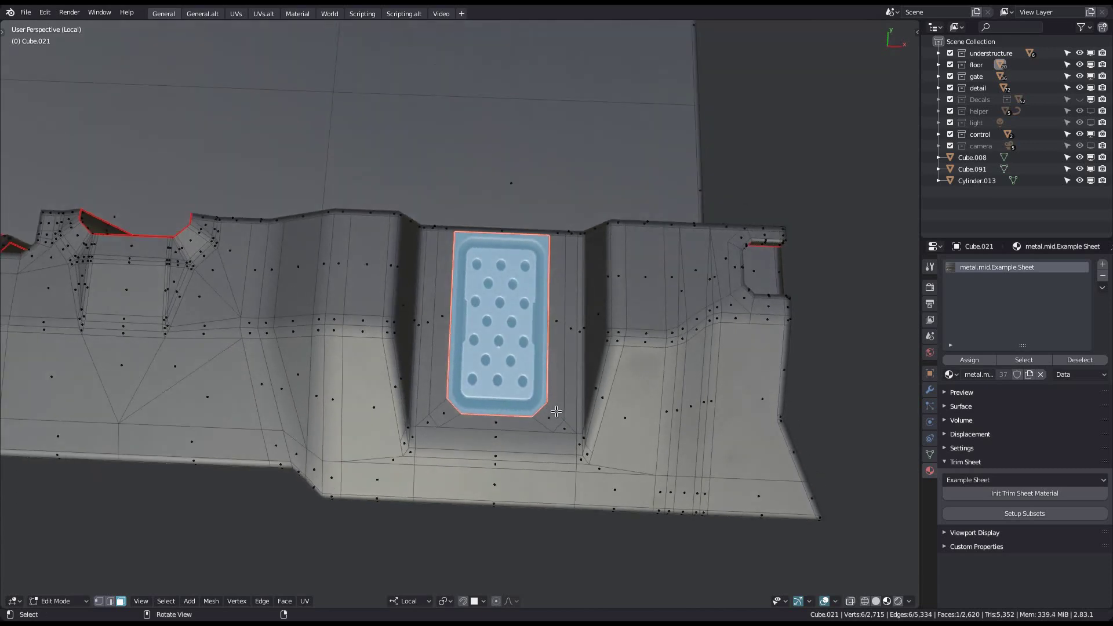
Select the ring of faces around the perforated panel and unwrap it to the Example Sheet's trim 001 at 0° rotation.
scroll(555, 409, "up", 2)
key("alt+a")
left_click(553, 408, "alt")
middle_click_drag(536, 323, 557, 397)
key("d")
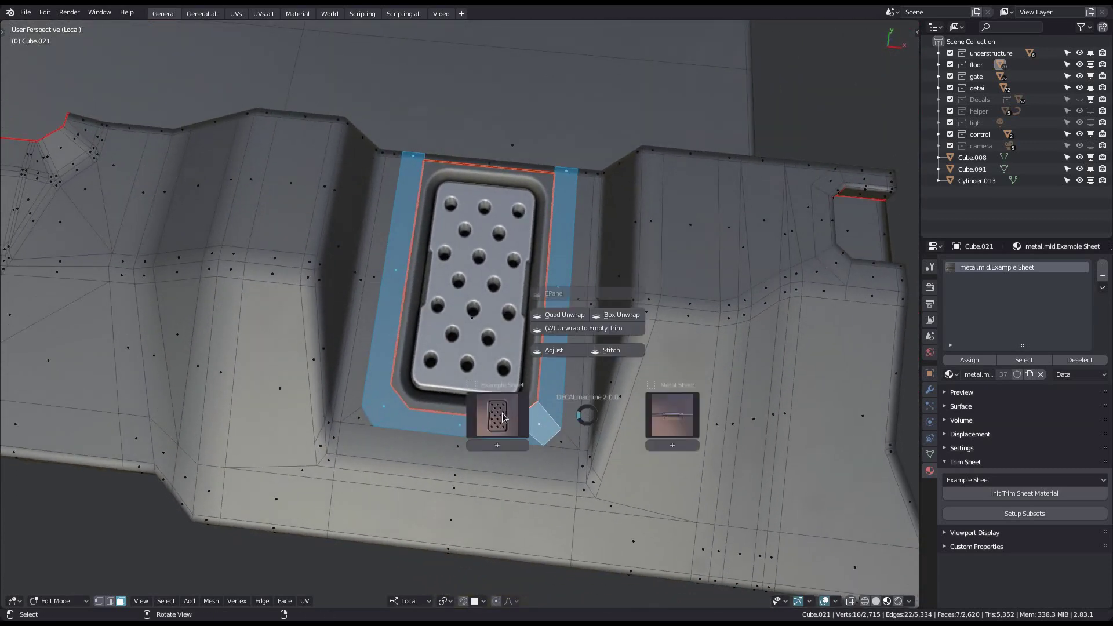
left_click(497, 414)
left_click(496, 45)
middle_click_drag(571, 421, 597, 454)
scroll(597, 447, "up", 1, "ctrl")
scroll(598, 446, "down", 1, "ctrl")
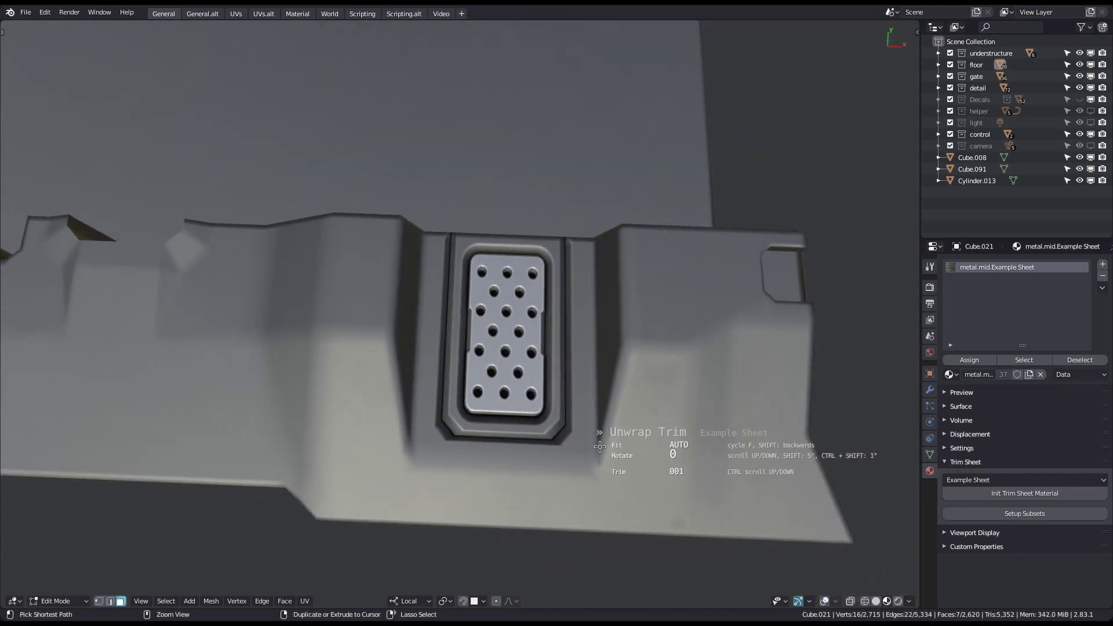
left_click(599, 446)
middle_click_drag(599, 447, 522, 432, "shift")
Select the strip of faces along the floor piece's front lower edge, removing the stray face at its near end.
key("alt+a")
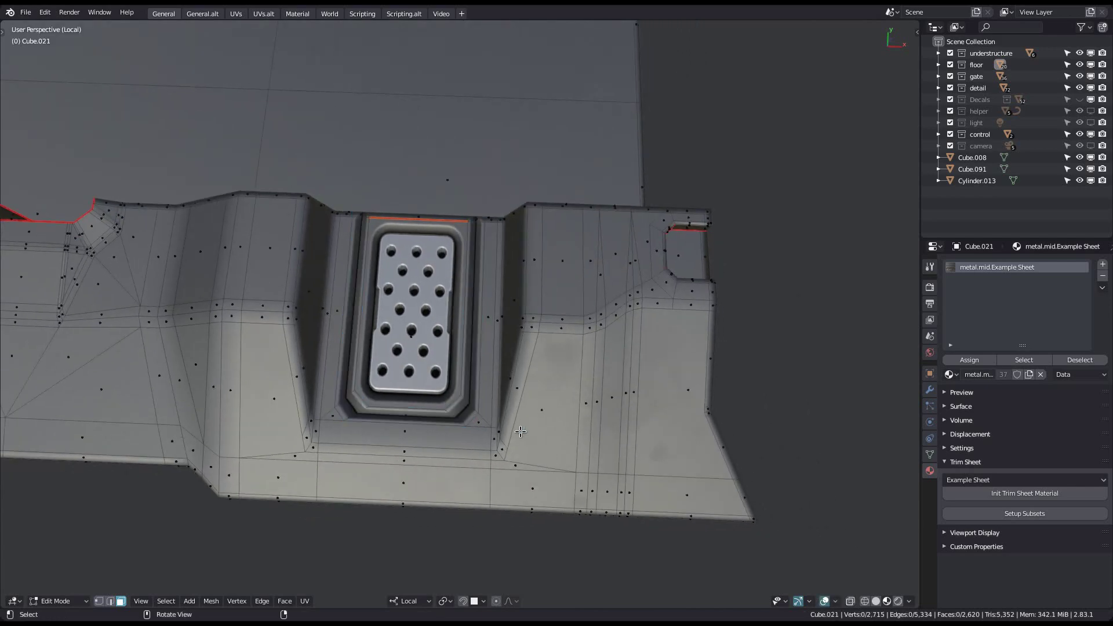
middle_click_drag(382, 441, 587, 437, "shift")
left_click(587, 437, "alt")
key("KP_Decimal")
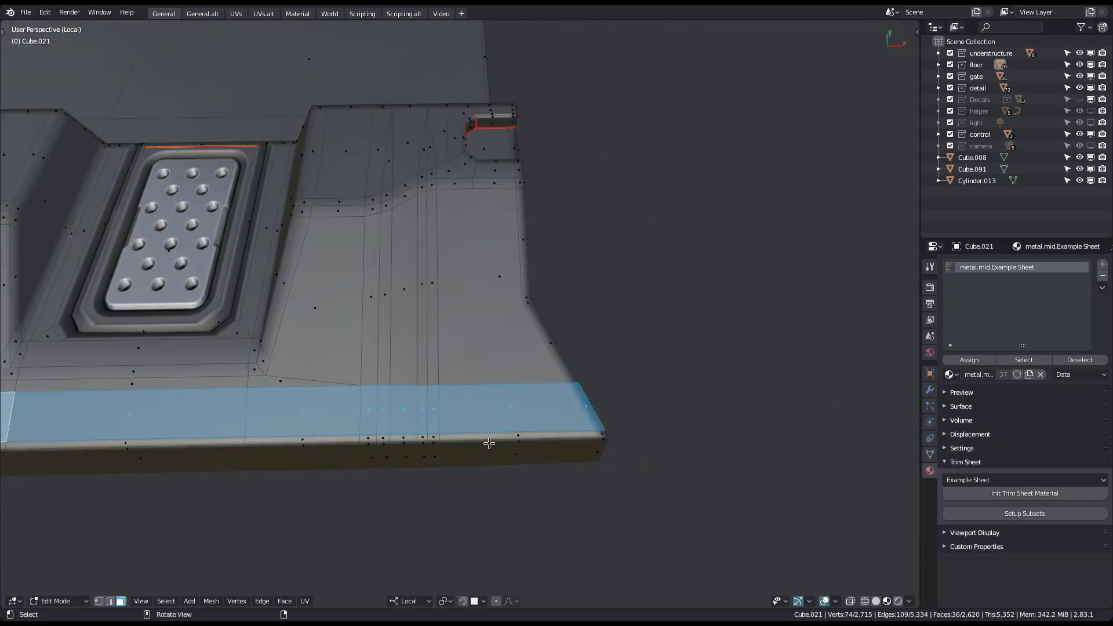
scroll(551, 450, "up", 2)
middle_click_drag(550, 451, 444, 408)
key("c")
middle_click(343, 393)
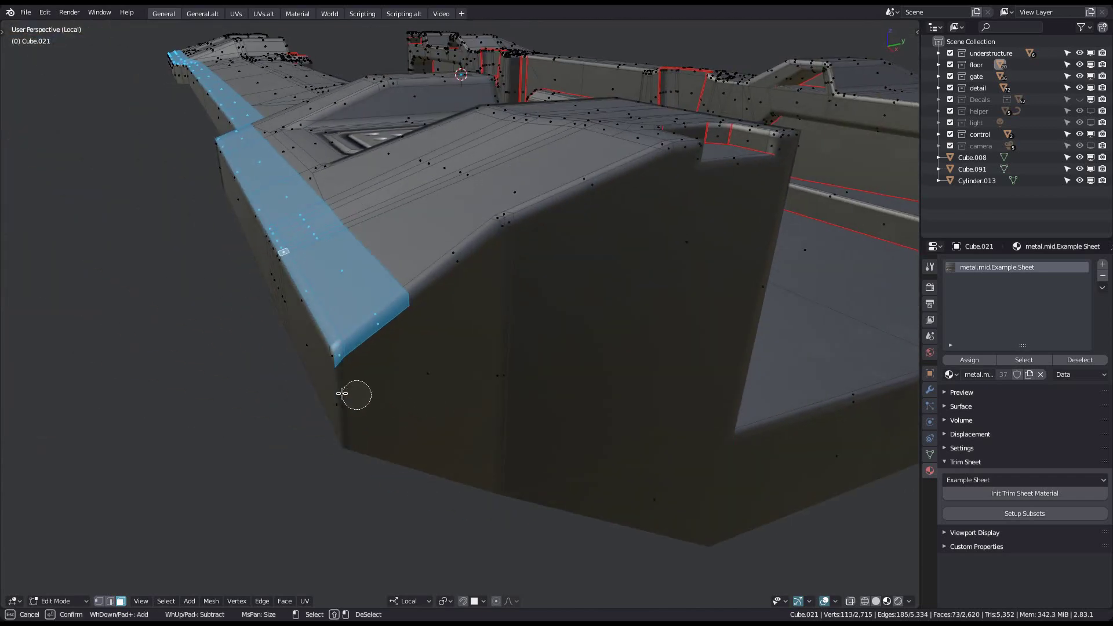
Deselect the extra end face at the opposite end of the floor piece's front edge strip.
key("f")
middle_click_drag(258, 343, 481, 409)
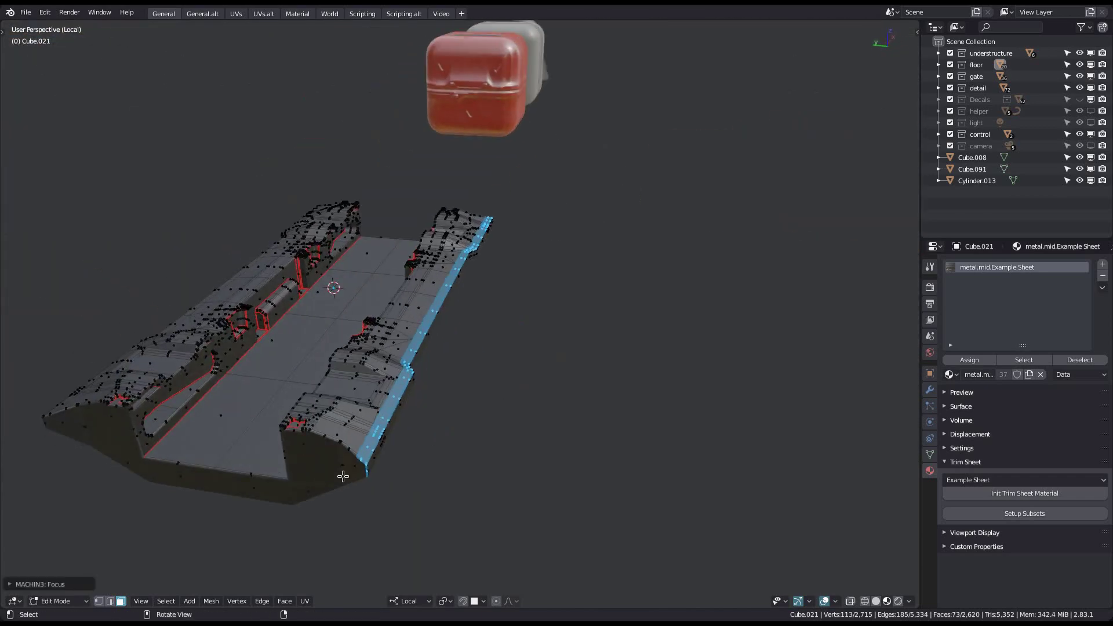
scroll(365, 474, "up", 4)
key("c")
middle_click(374, 465)
middle_click_drag(427, 454, 311, 474)
middle_click_drag(551, 329, 382, 375, "shift")
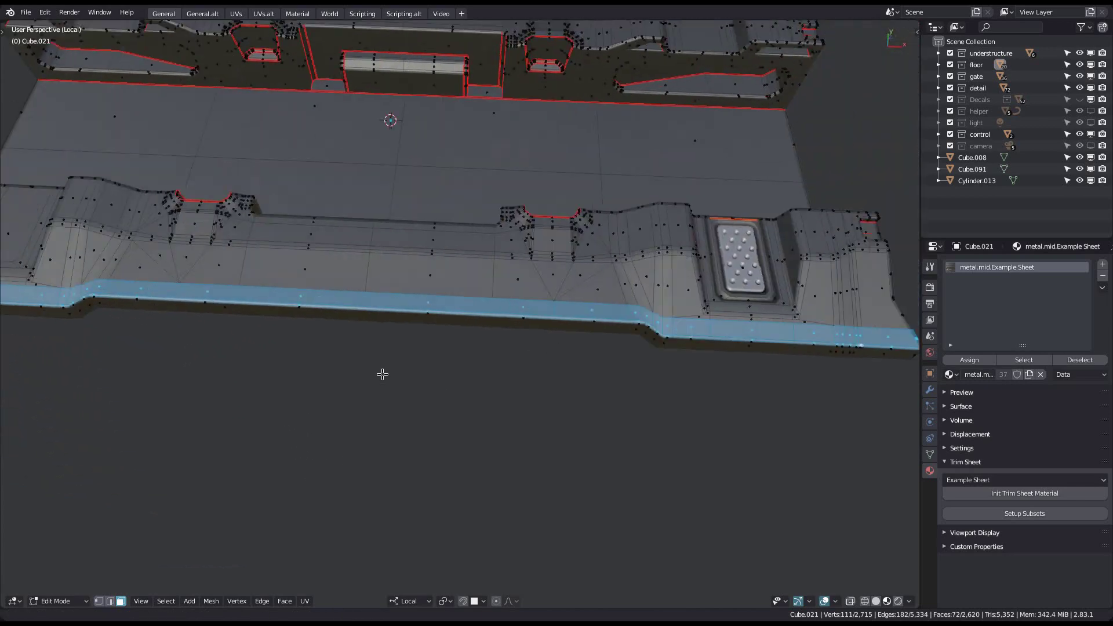
Unwrap the selected front edge strip to an Example Sheet trim at 0° rotation and compare trims 002 through 011 on it.
scroll(500, 357, "up", 3)
middle_click_drag(499, 357, 503, 456, "shift")
key("d")
left_click(453, 445)
scroll(522, 483, "up", 1, "ctrl")
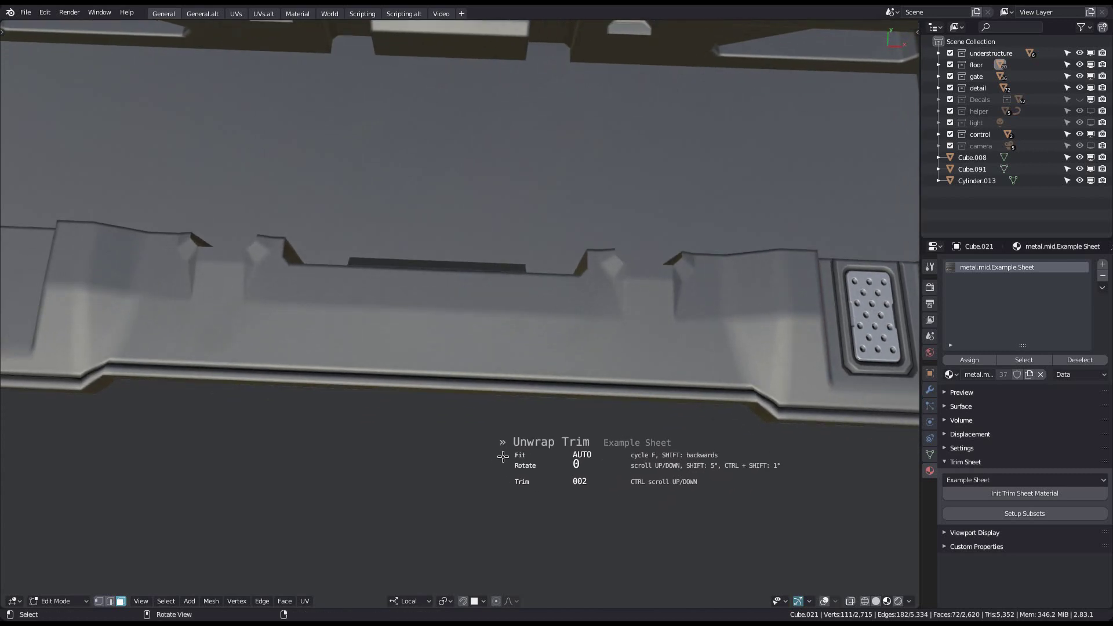
scroll(503, 457, "up", 1, "ctrl")
scroll(502, 457, "up", 1, "ctrl")
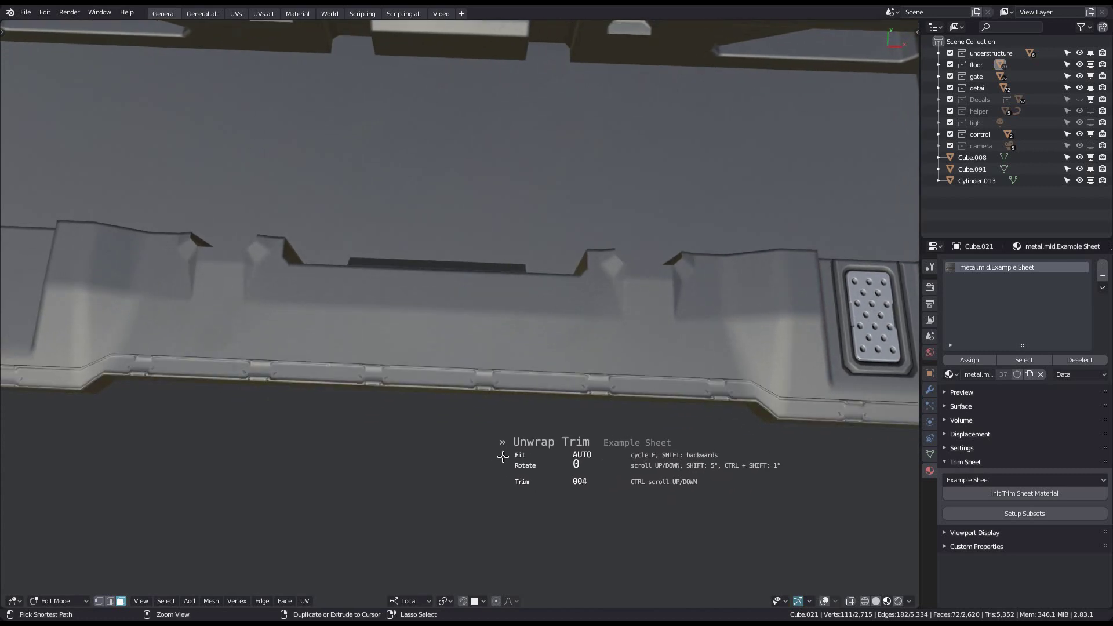
scroll(503, 457, "up", 1, "ctrl")
scroll(503, 457, "up", 1, "ctrl")
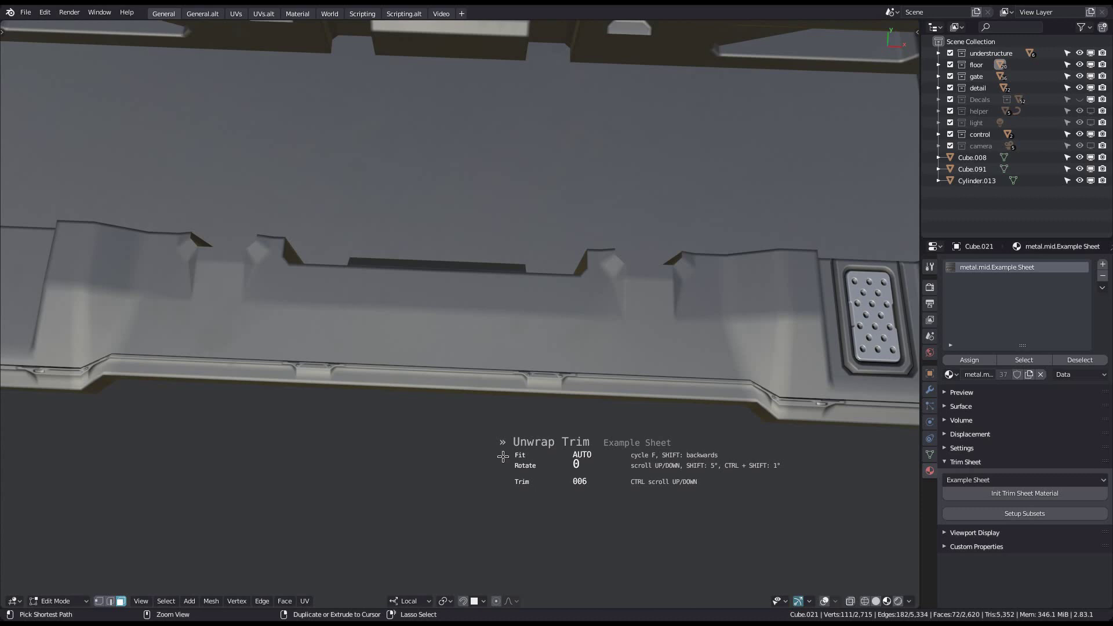
scroll(503, 457, "up", 3, "ctrl")
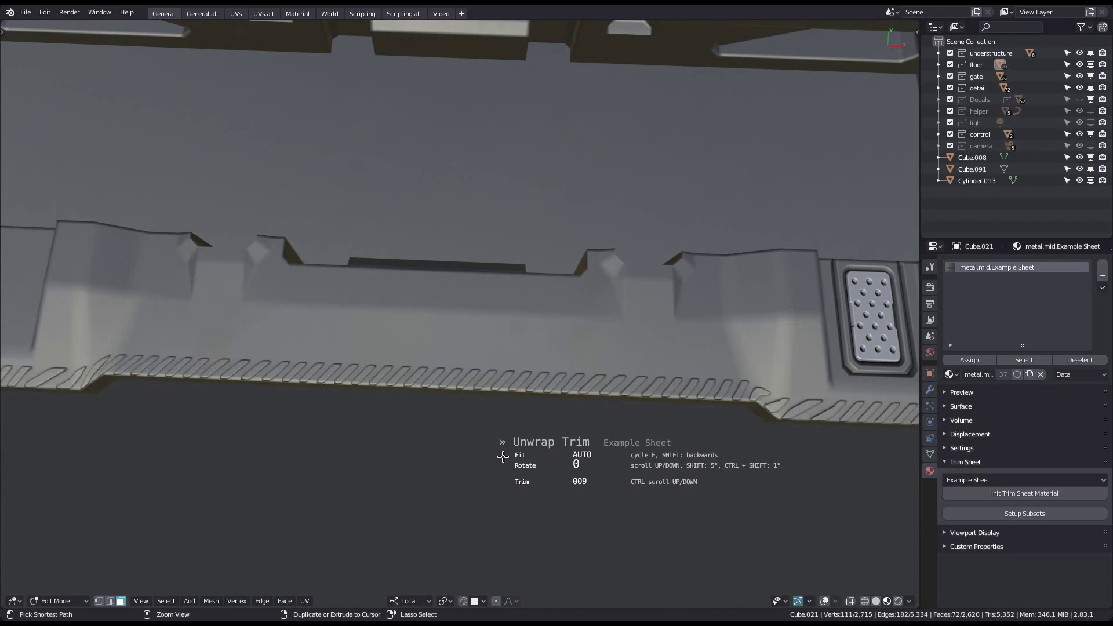
scroll(503, 457, "up", 2, "ctrl")
scroll(503, 457, "down", 1, "ctrl")
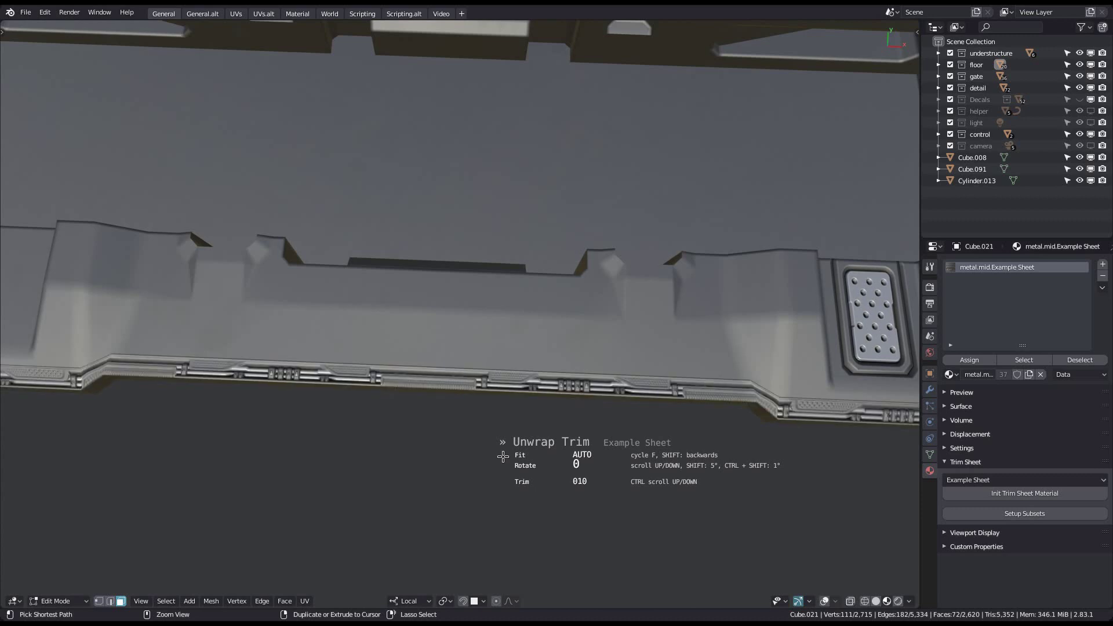
scroll(504, 457, "up", 1, "ctrl")
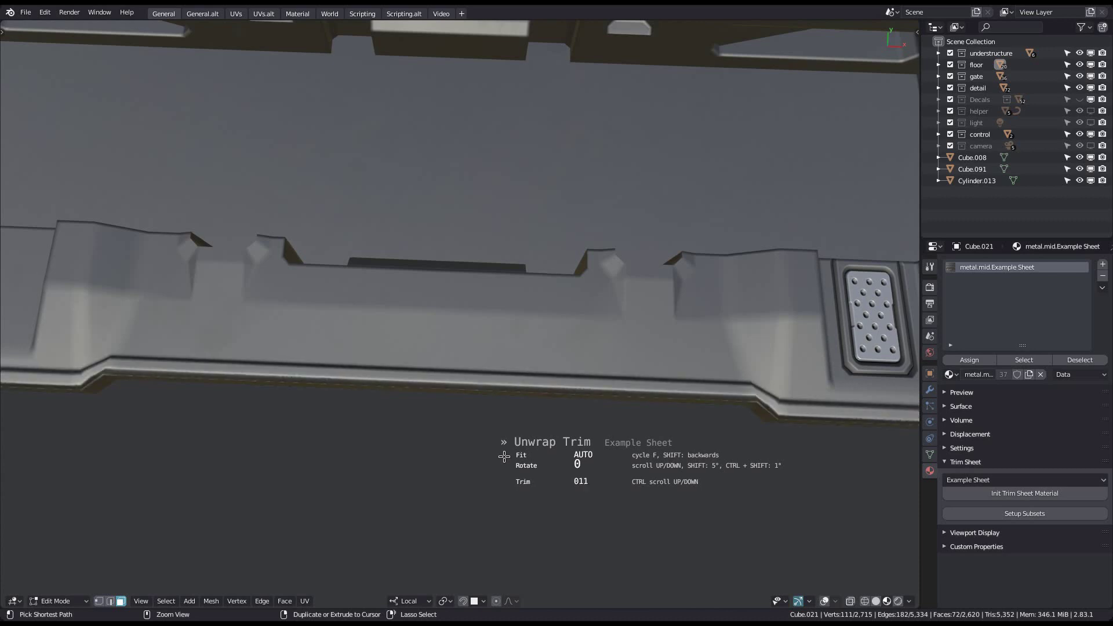
Apply trim 001 at 0° rotation to the floor piece's front edge strip.
scroll(504, 457, "up", 1, "ctrl")
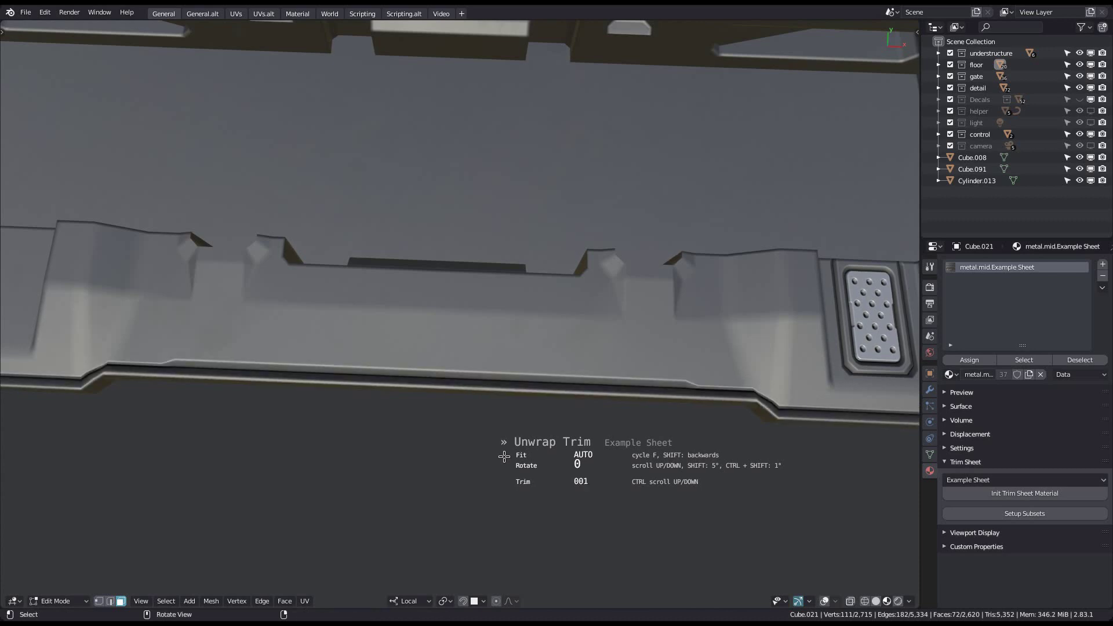
scroll(503, 457, "up", 2)
scroll(504, 457, "down", 2)
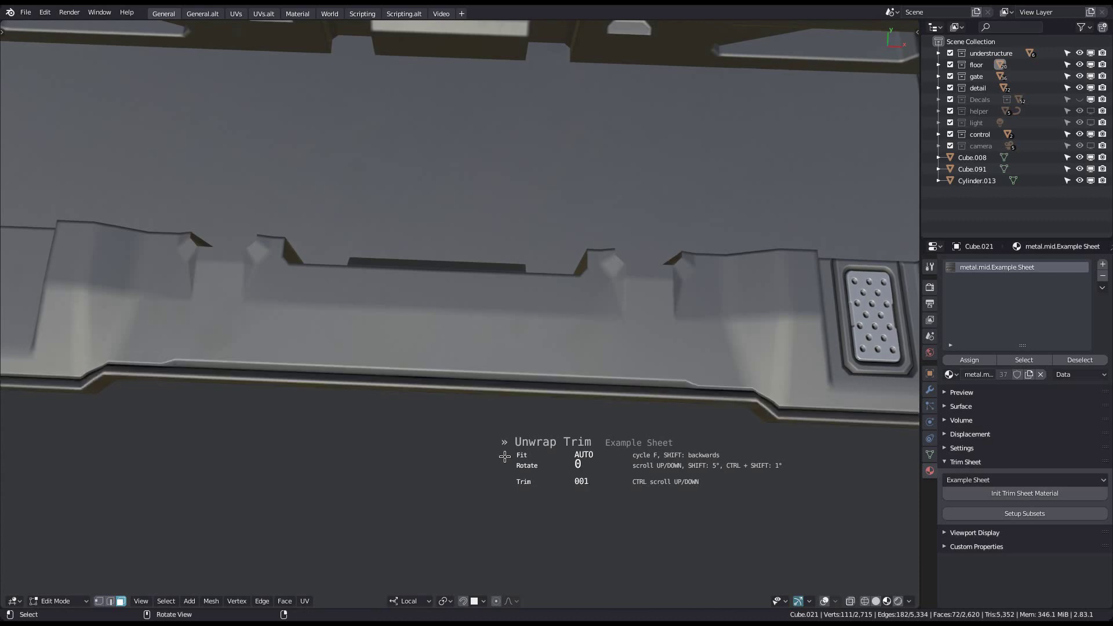
left_click(504, 457)
Clear the selection and select the full-length strip of vertical side faces below the floor piece's front edge trim.
middle_click_drag(505, 457, 510, 403)
key("alt+a")
middle_click_drag(252, 329, 387, 296, "shift")
scroll(469, 237, "up", 2)
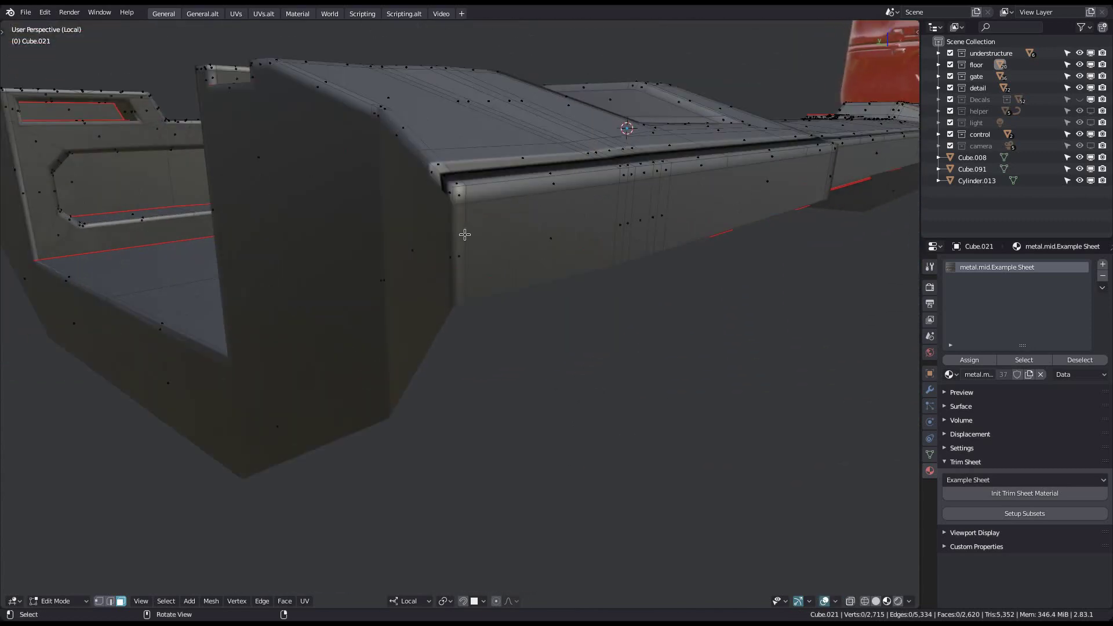
middle_click_drag(513, 239, 473, 235)
left_click(651, 209, "ctrl")
middle_click_drag(643, 249, 188, 343, "shift")
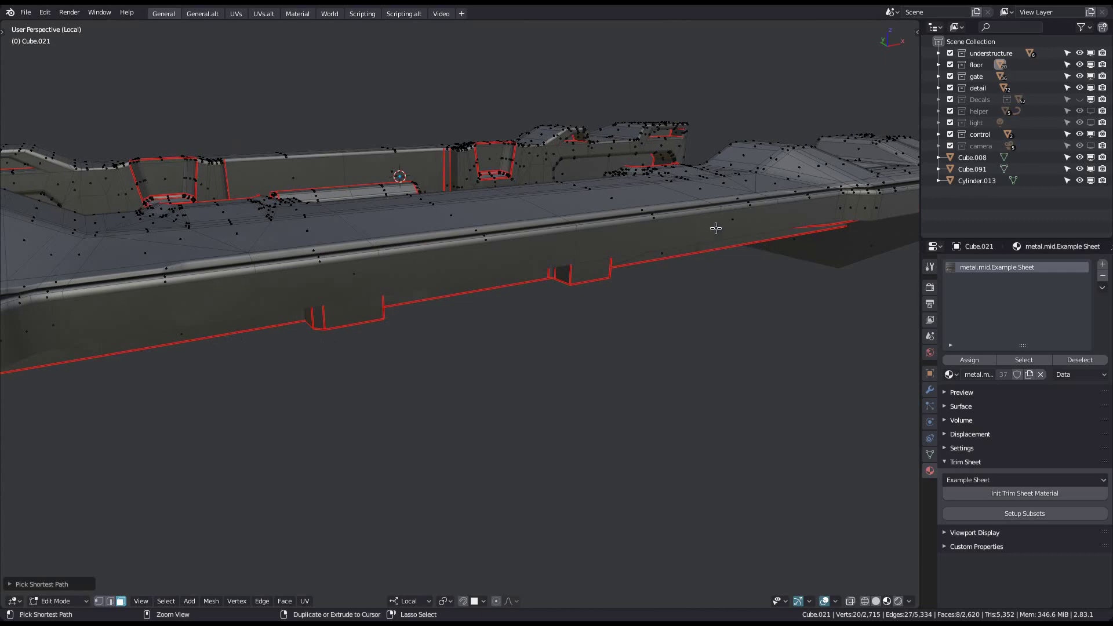
left_click(716, 228, "ctrl")
middle_click_drag(643, 281, 119, 263, "shift")
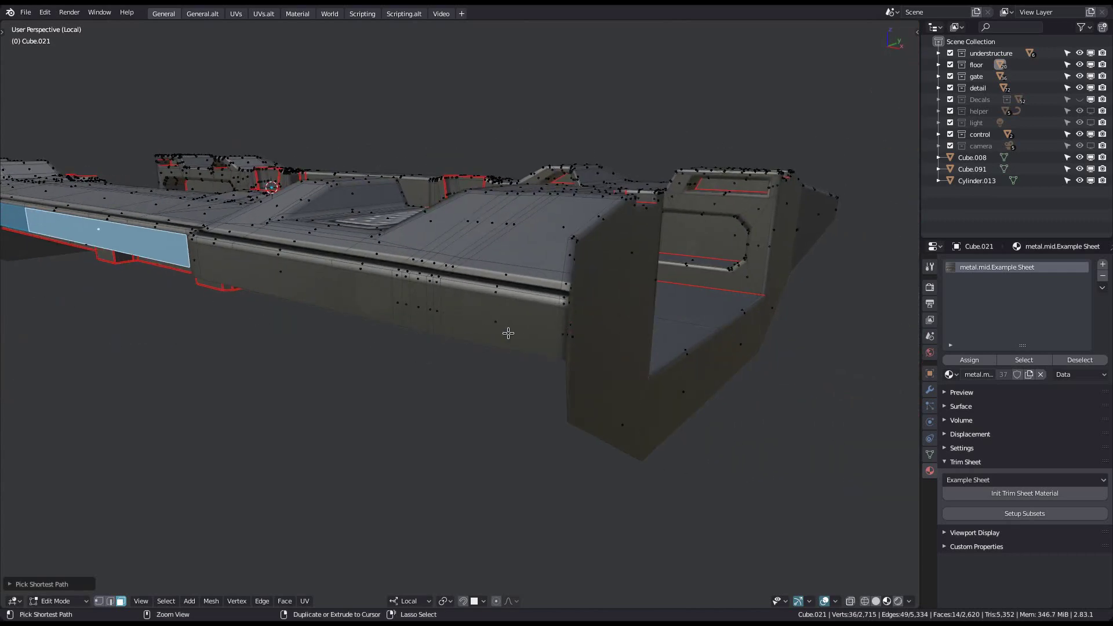
left_click(534, 314, "ctrl")
middle_click_drag(535, 314, 679, 331)
Unwrap the vertical side strip to an Example Sheet trim, adjusting the trim choice and rotation, and clear the selection.
key("d")
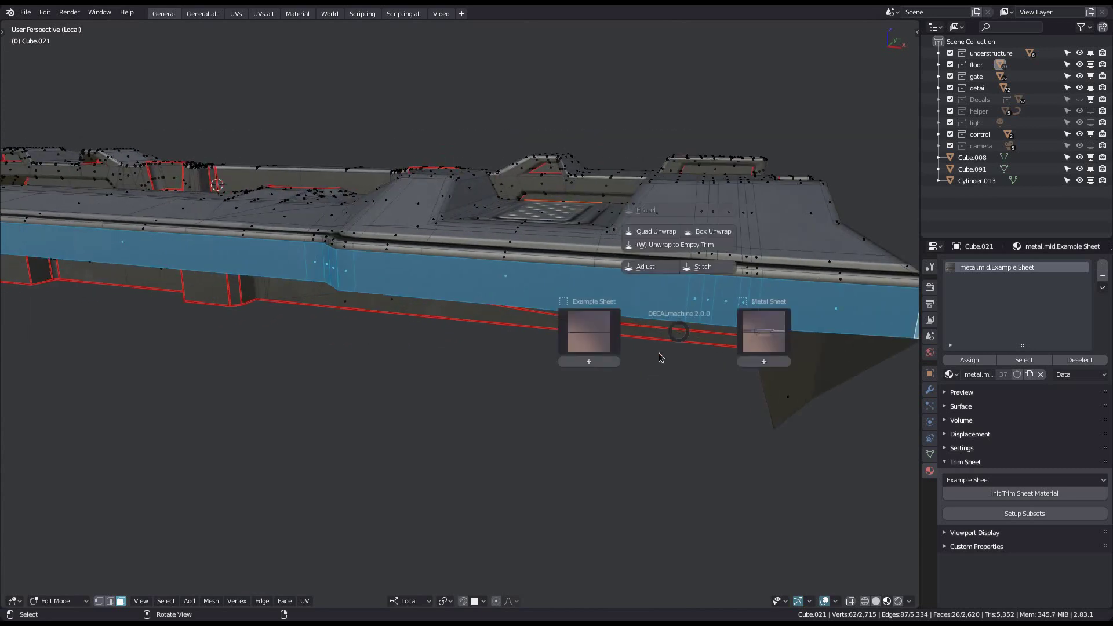
middle_click_drag(516, 408, 642, 422)
scroll(612, 421, "up", 1, "ctrl")
scroll(569, 435, "up", 1, "ctrl")
scroll(678, 412, "up", 1)
scroll(557, 415, "up", 1)
left_click(551, 429)
scroll(586, 464, "down", 1)
key("alt+a")
key("Tab")
scroll(517, 415, "down", 1)
key("alt+a")
Select the three faces of the small square panel below the notch nearest the perforated panel.
middle_click_drag(571, 414, 567, 477)
middle_click_drag(588, 411, 386, 449, "shift")
middle_click_drag(490, 425, 479, 397)
scroll(471, 330, "up", 2)
left_click(466, 322)
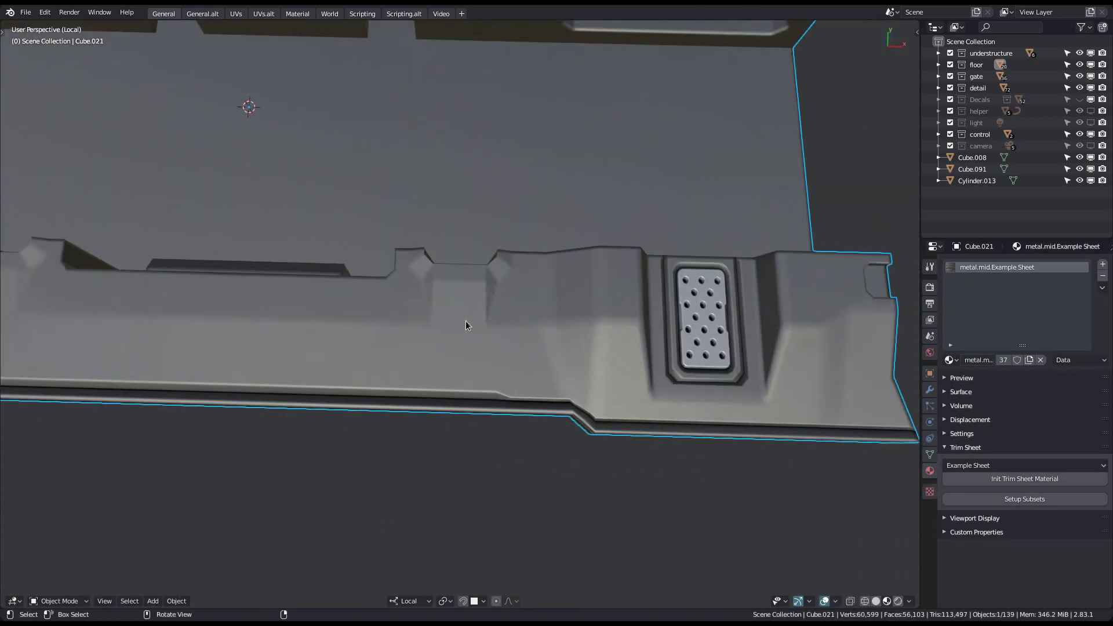
key("Tab")
scroll(465, 320, "up", 1)
left_click(460, 291)
scroll(500, 374, "up", 5)
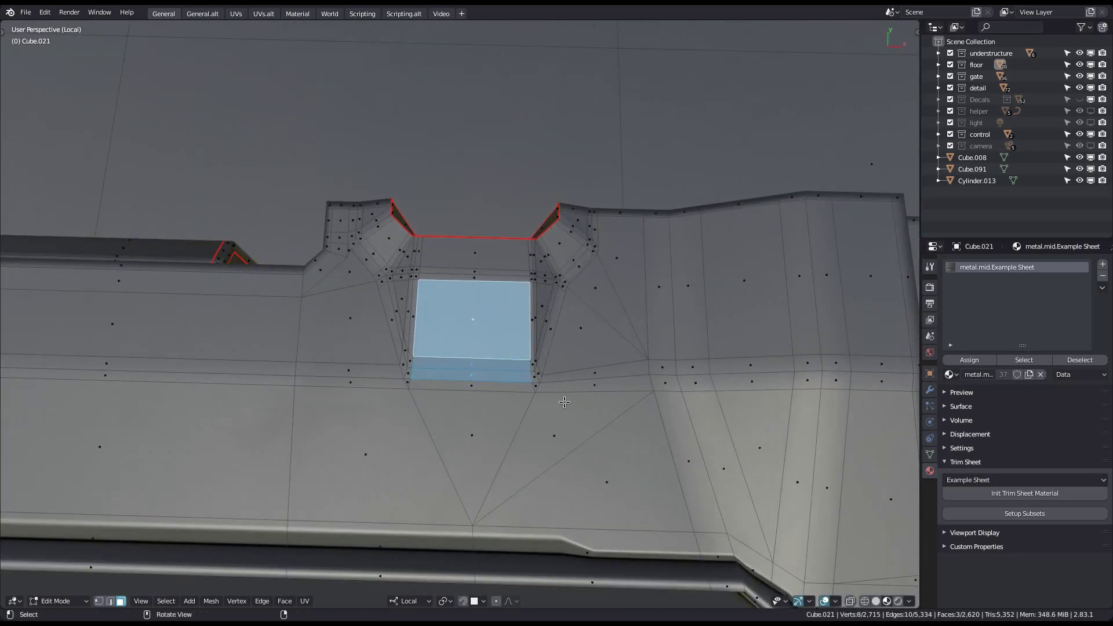
Unwrap the small square panel to the Example Sheet's triangular recess, trim 028, at 270° rotation and deselect it.
key("d")
left_click(506, 406)
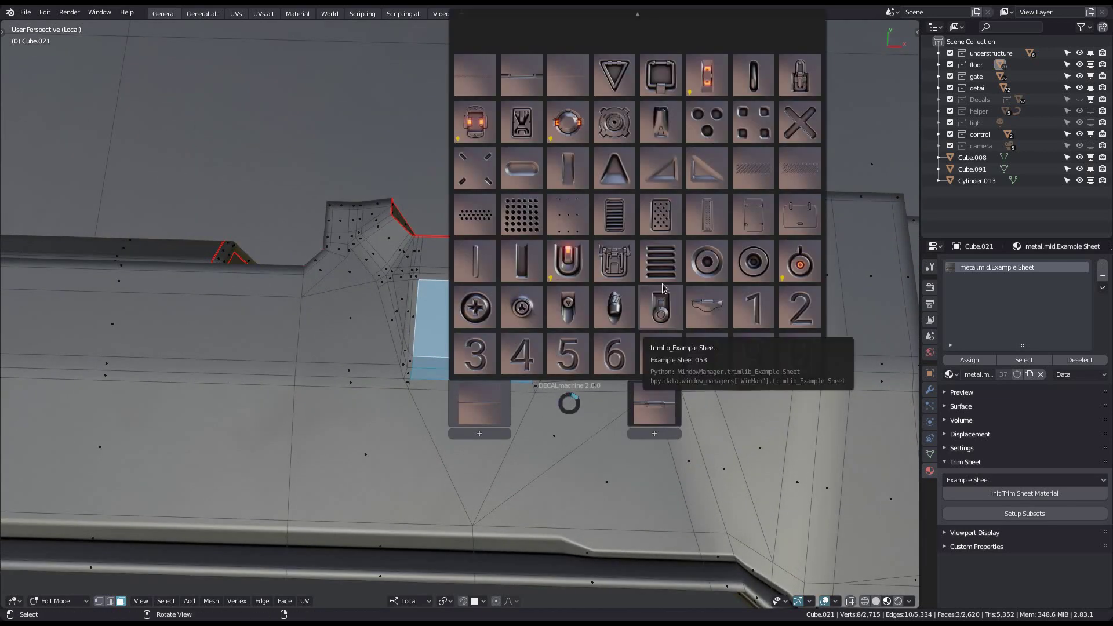
left_click(607, 178)
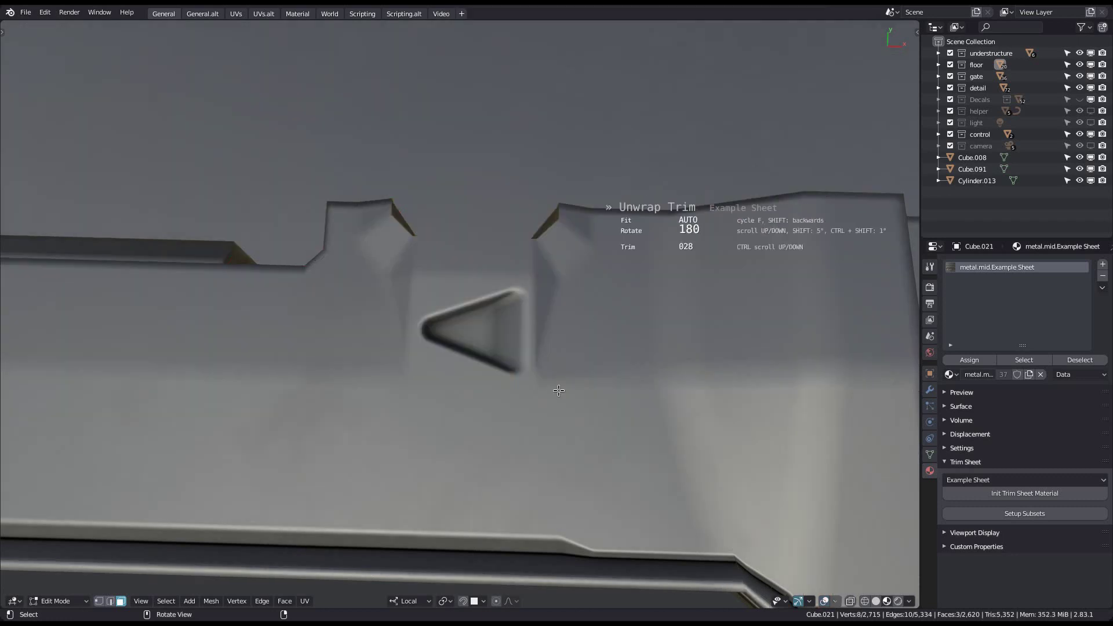
scroll(493, 403, "up", 2)
scroll(529, 410, "down", 1)
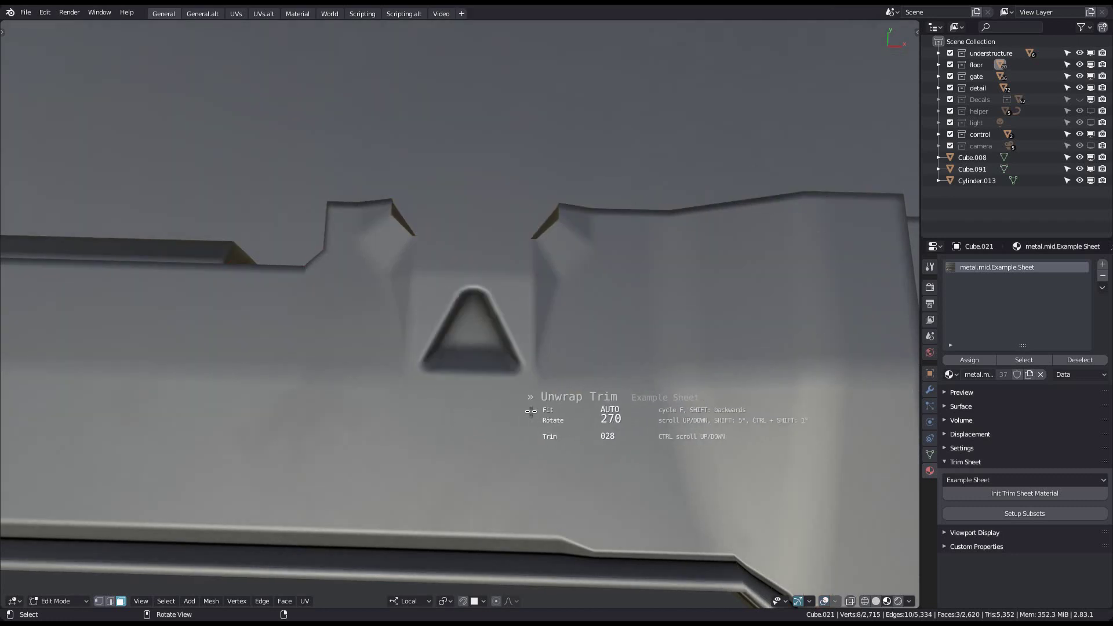
left_click(530, 411)
middle_click_drag(530, 411, 355, 408, "shift")
key("alt+a")
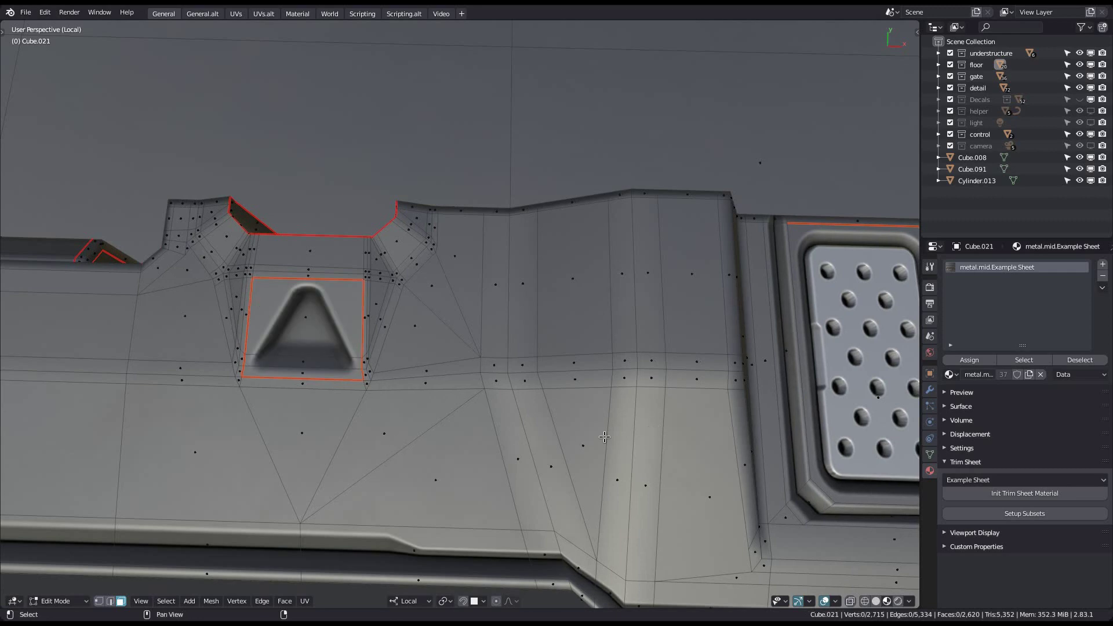
Select the tall faces flanking the perforated panel and unwrap the one nearer the triangle to Example Sheet trim 015 at 270°.
middle_click_drag(691, 322, 511, 359, "shift")
scroll(512, 359, "down", 1)
left_click(509, 358)
middle_click_drag(579, 390, 429, 385, "shift")
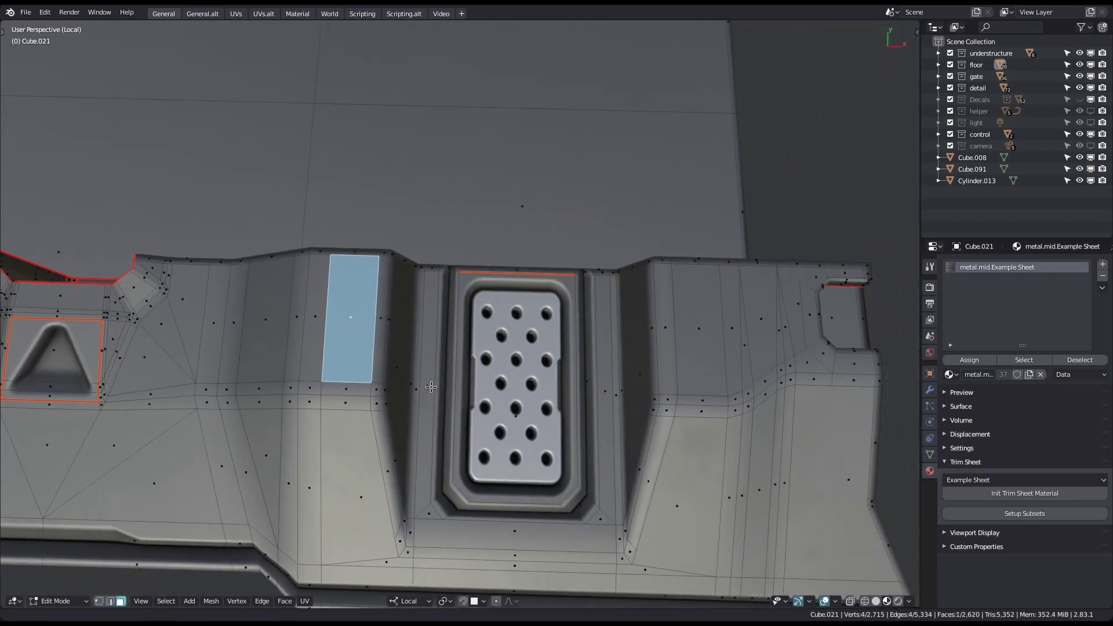
left_click(684, 349, "shift")
key("d")
left_click(466, 380)
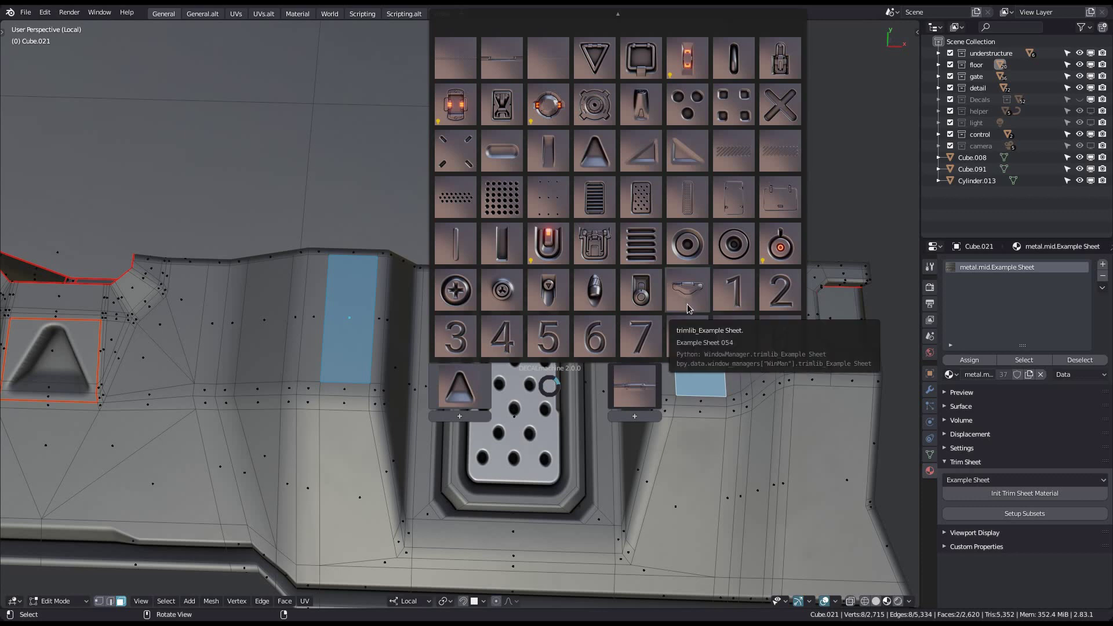
left_click(738, 74)
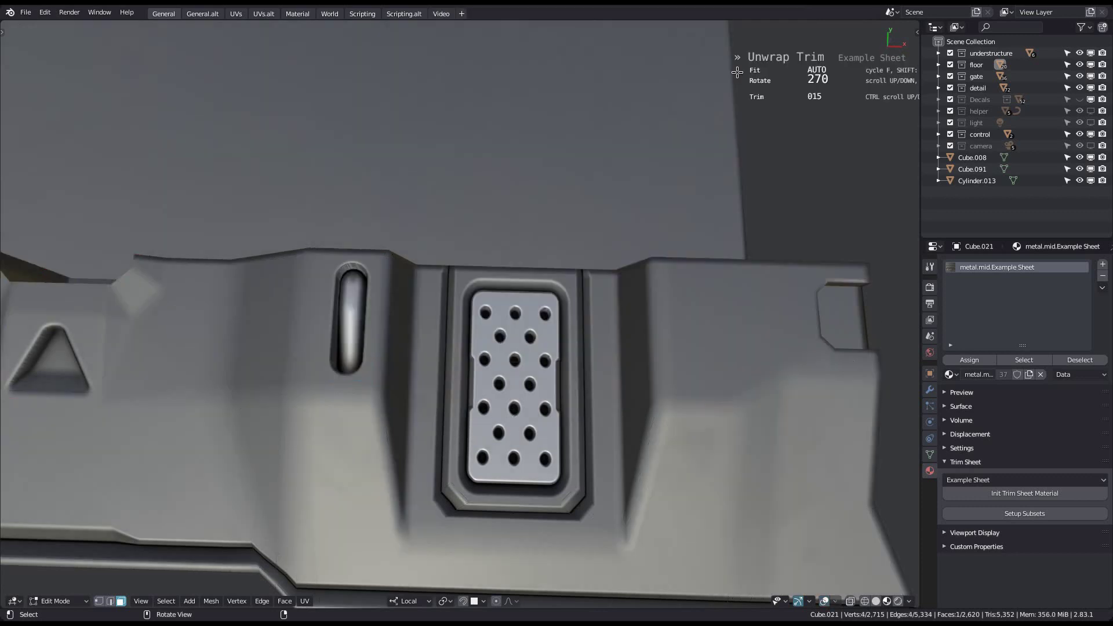
left_click(401, 358)
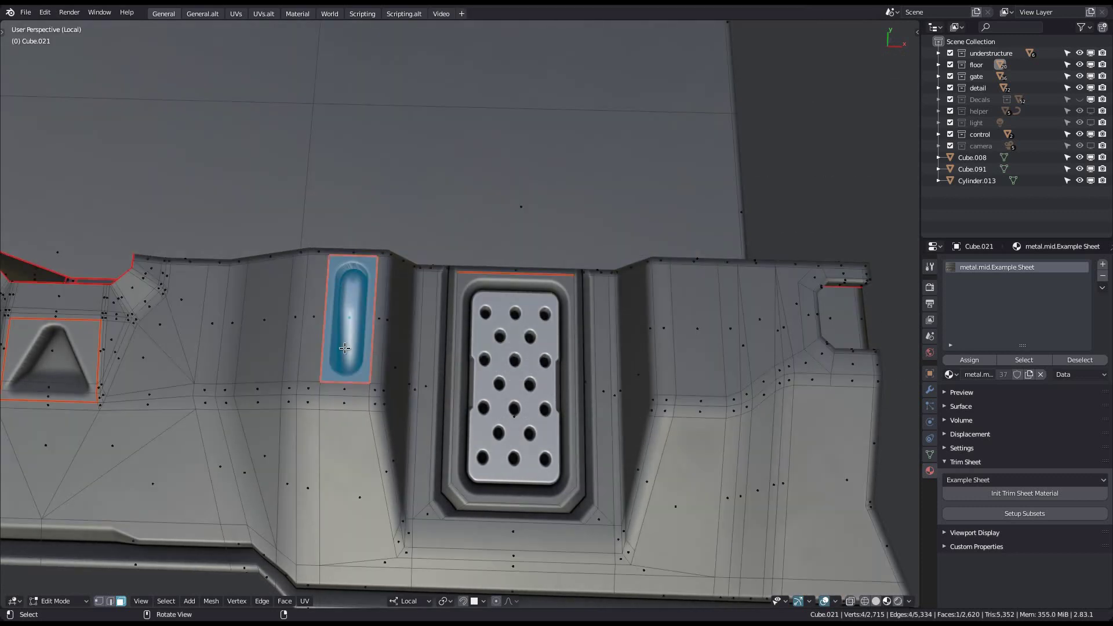
Unwrap the matching tall face on the perforated panel's far side to trim 015, rotated to run along the face.
middle_click_drag(718, 366, 615, 377, "shift")
left_click(643, 377)
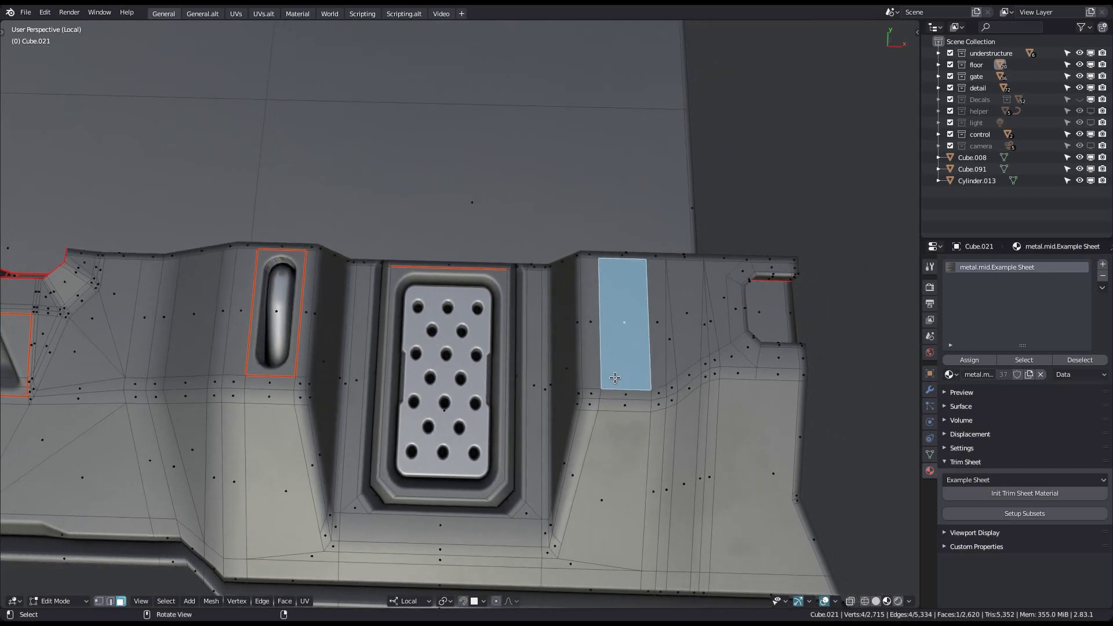
key("d")
left_click(524, 379)
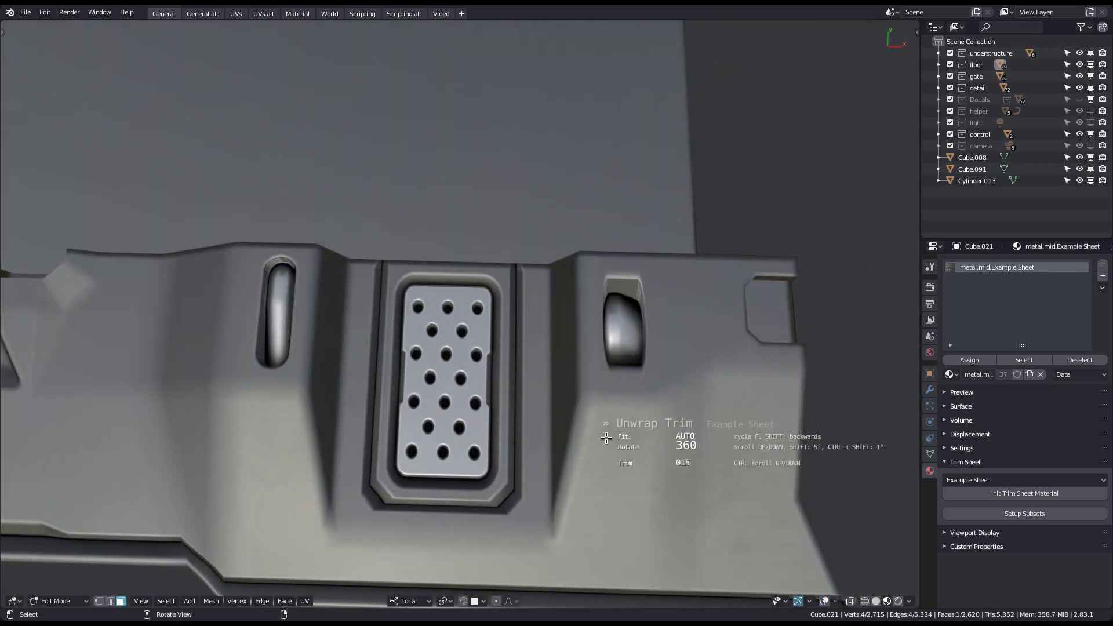
left_click(606, 437)
key("alt+a")
scroll(615, 452, "down", 4)
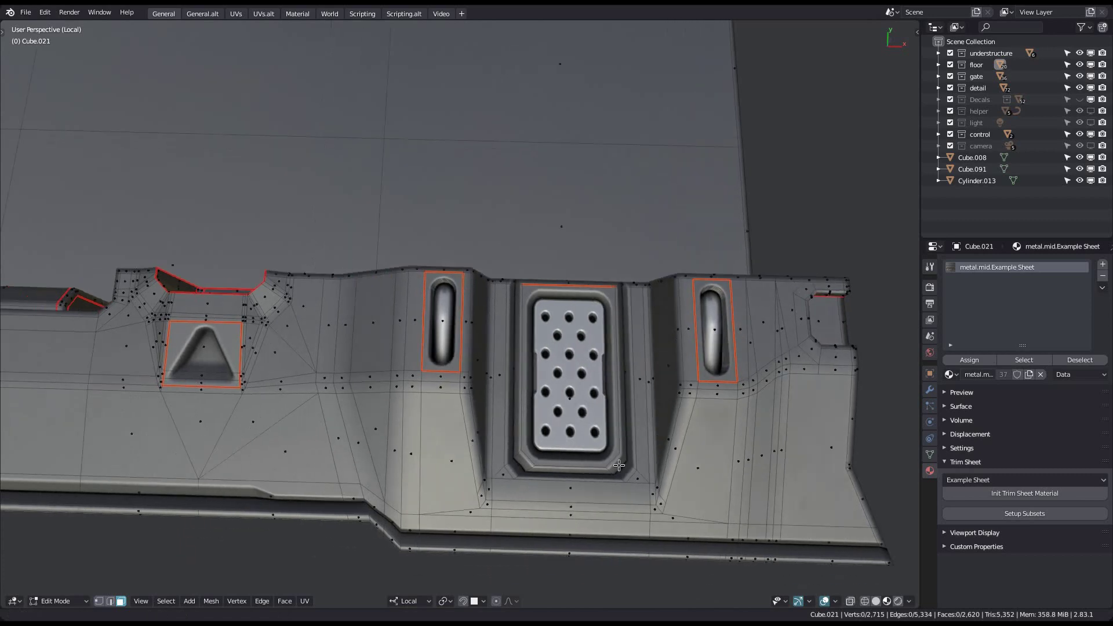
Select the eight faces of the wide panel at the middle of the floor piece's front side.
key("Tab")
scroll(608, 463, "down", 3)
middle_click_drag(539, 457, 649, 460, "shift")
middle_click_drag(500, 458, 640, 438, "shift")
scroll(448, 418, "up", 2)
key("Tab")
mouse_move(406, 407)
middle_mouse_down()
mouse_move(430, 401)
mouse_move(400, 393)
middle_mouse_up()
key("c")
left_click_drag(401, 394, 441, 351)
middle_click_drag(507, 408, 562, 404, "shift")
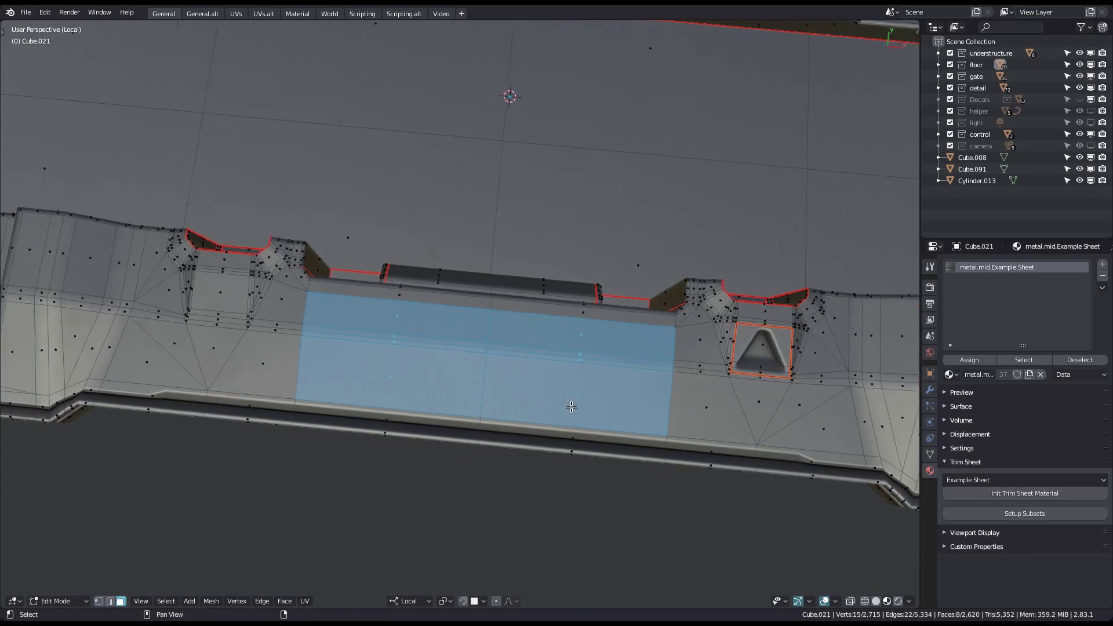
Unwrap the wide middle panel to the diagonal-stripe trim 031 at 540° rotation, switch it to trim 032 and deselect.
key("d")
left_click(489, 406)
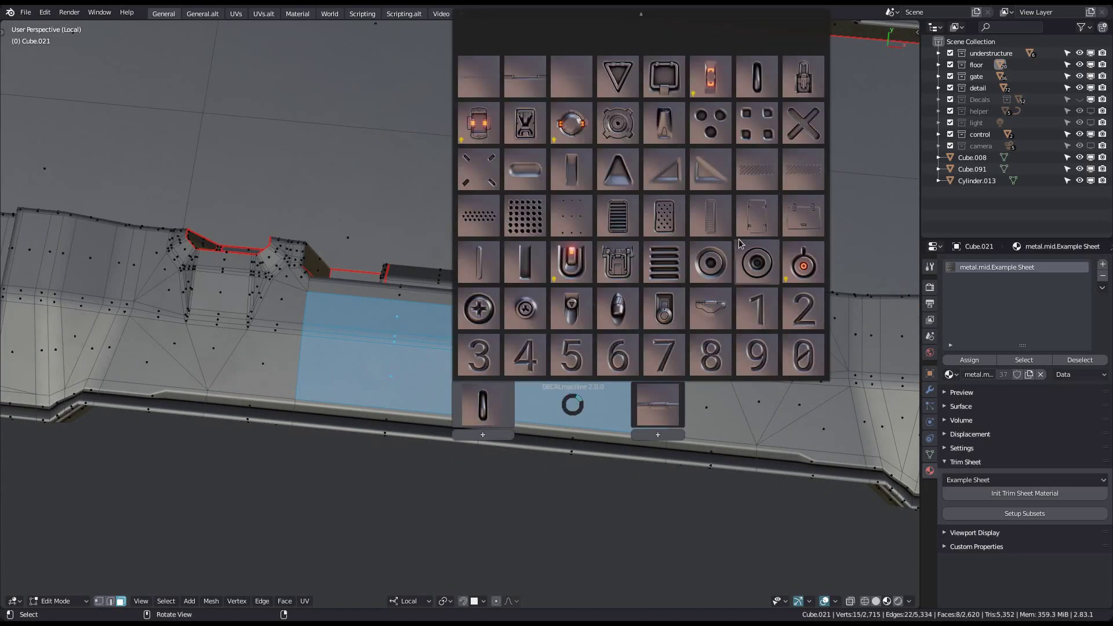
left_click(750, 205)
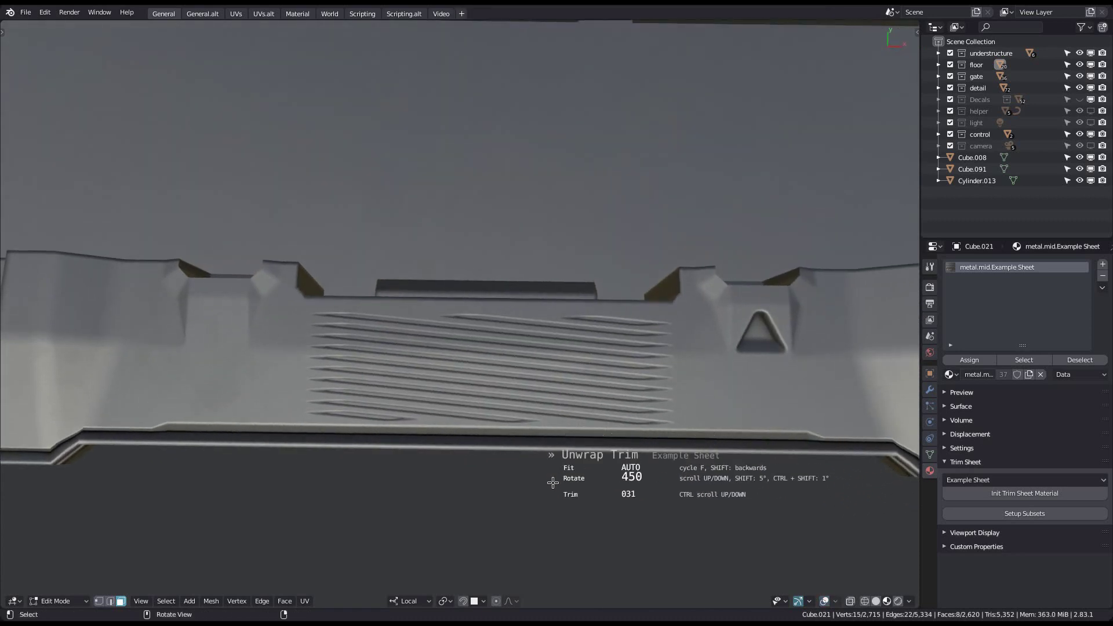
scroll(555, 500, "up", 1)
middle_click_drag(562, 506, 548, 468, "shift")
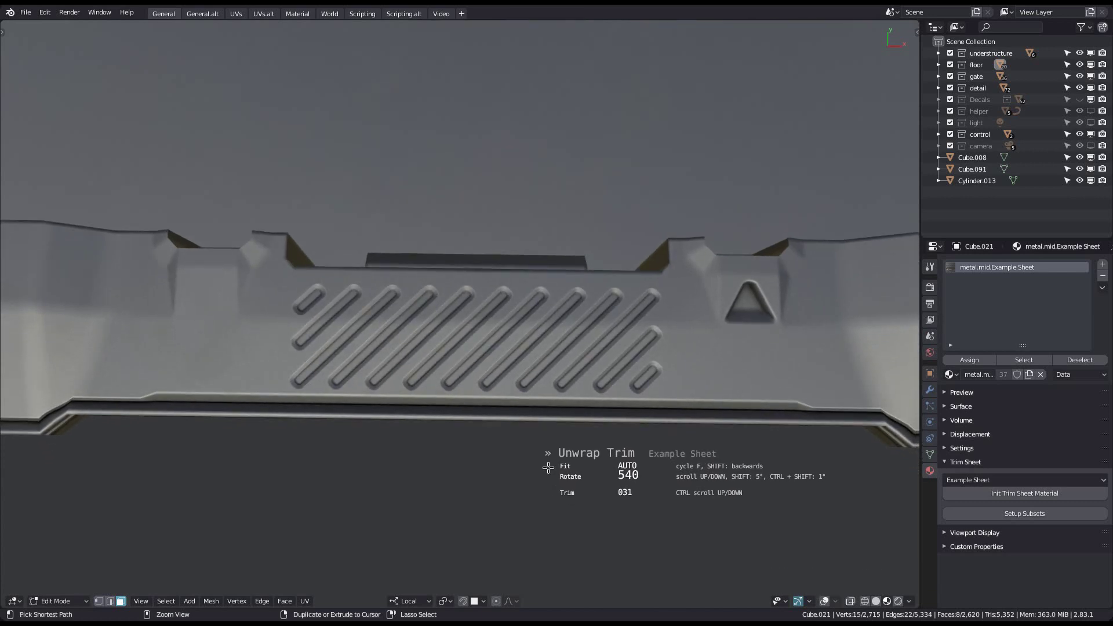
scroll(547, 467, "up", 1, "ctrl")
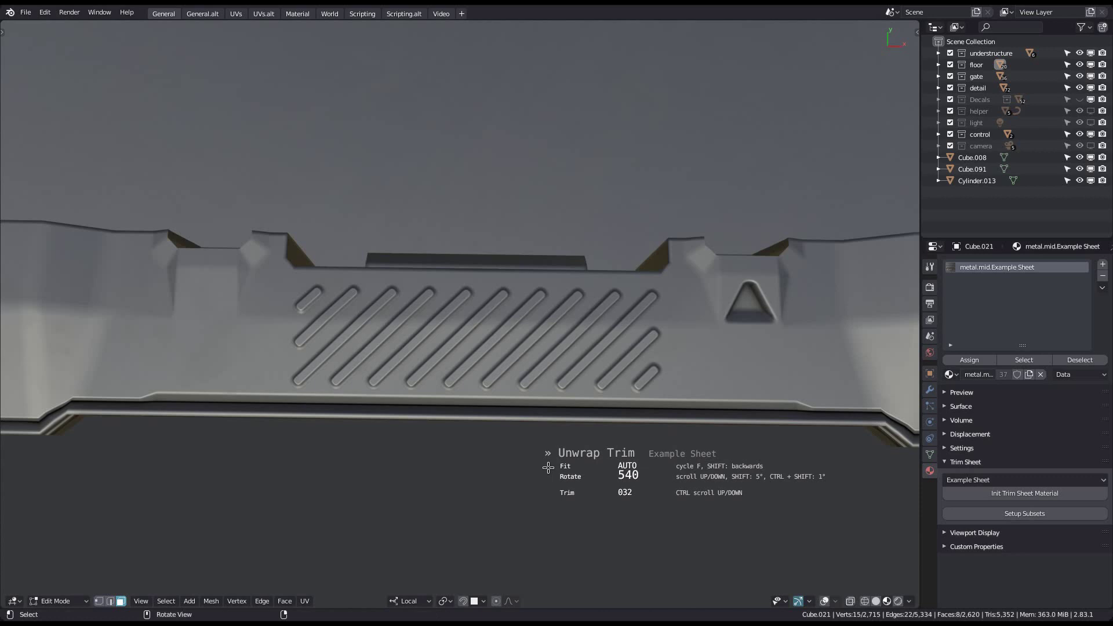
left_click(548, 467)
middle_click_drag(550, 462, 535, 428, "shift")
scroll(507, 478, "down", 2)
key("alt+a")
Leave edit mode, deselect the floor piece and exit local view to bring back the whole scene.
key("Tab")
scroll(538, 469, "down", 4)
middle_click_drag(545, 443, 517, 408, "shift")
scroll(517, 408, "down", 1)
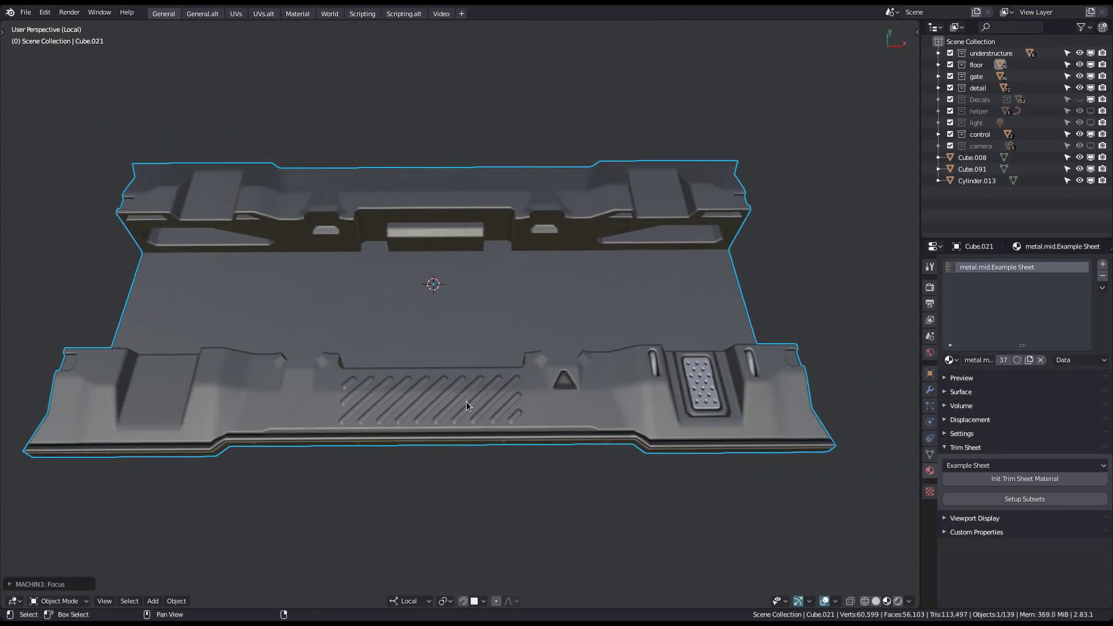
key("alt+a")
middle_click_drag(485, 437, 517, 411)
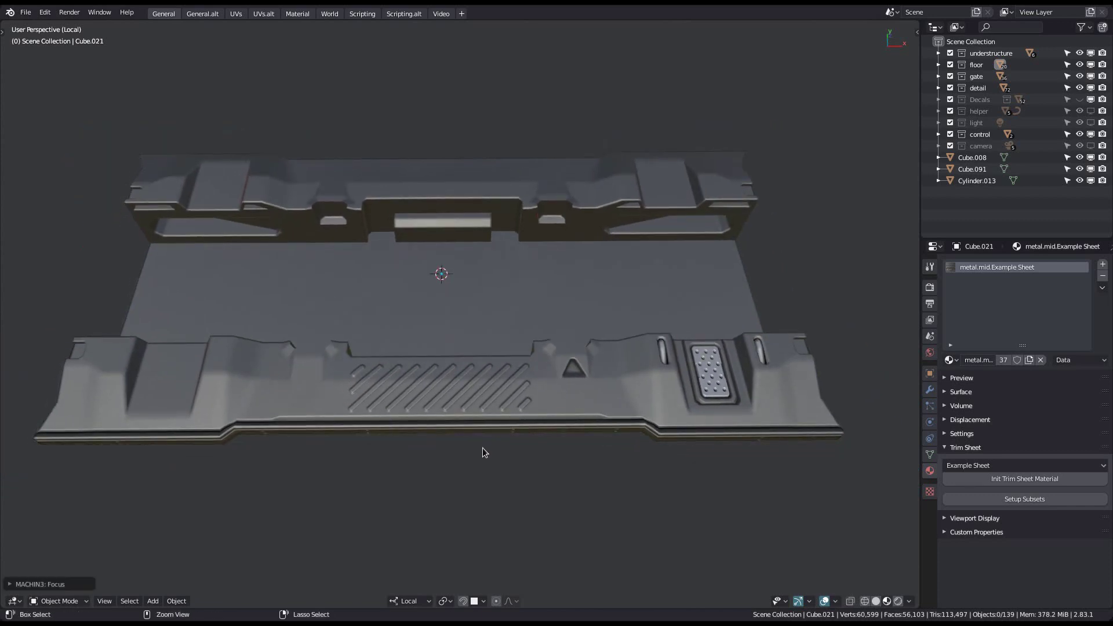
key("f")
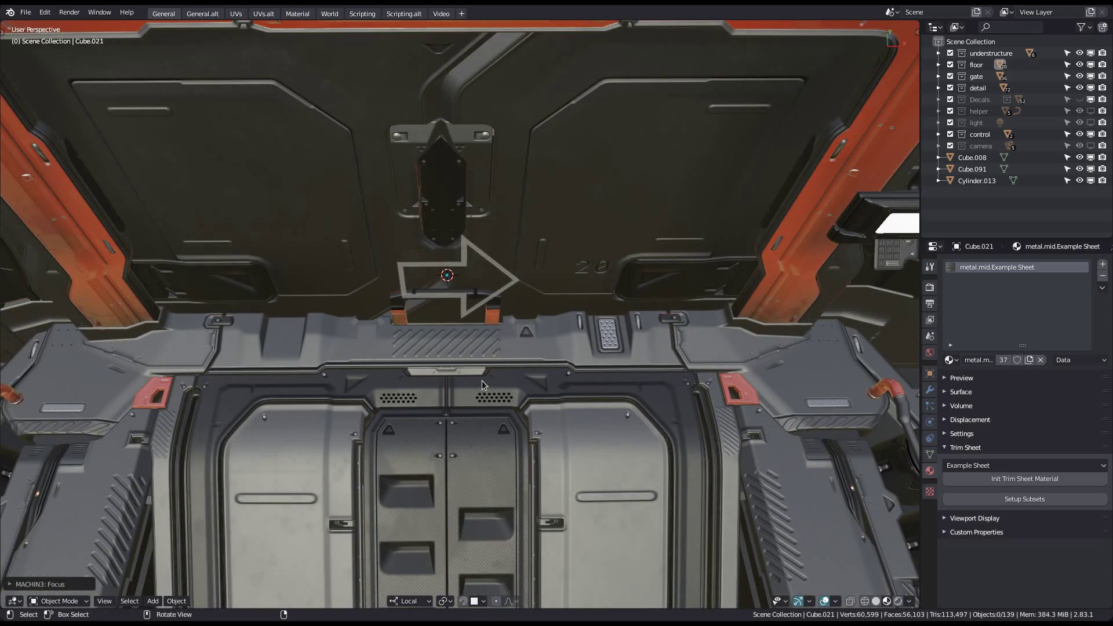
Switch the viewport shading to a higher-quality lit preview of the whole scene.
key("Page_Up")
left_click(708, 239)
middle_click_drag(485, 300, 460, 313, "shift")
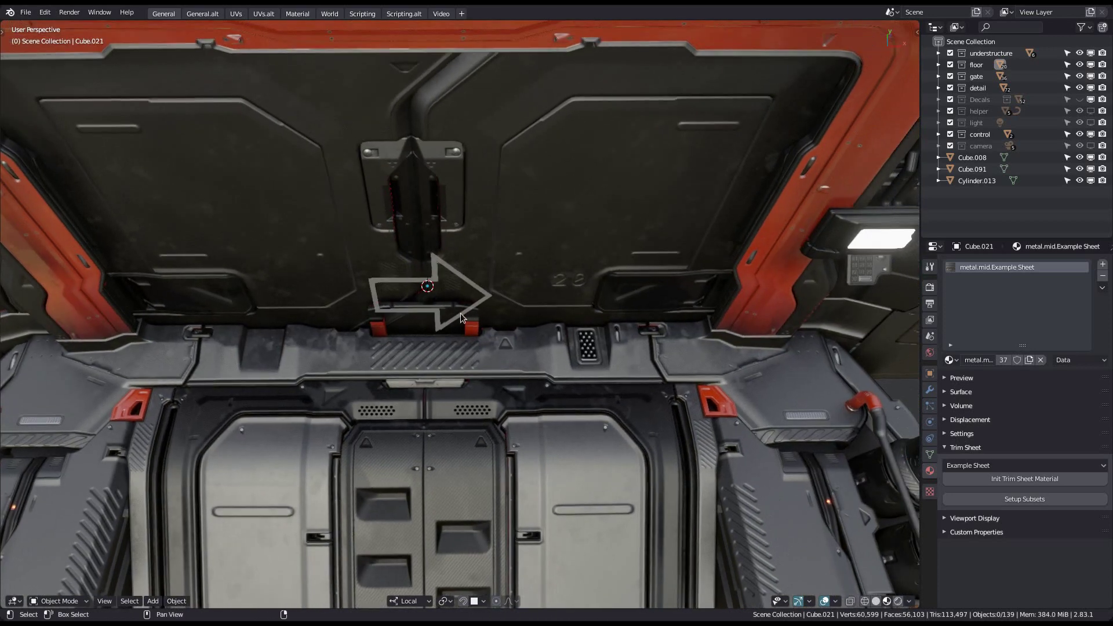
Move the arrow-shaped door control in its pointing direction to slide the doors partly open, and deselect it.
left_click(460, 315)
key("g")
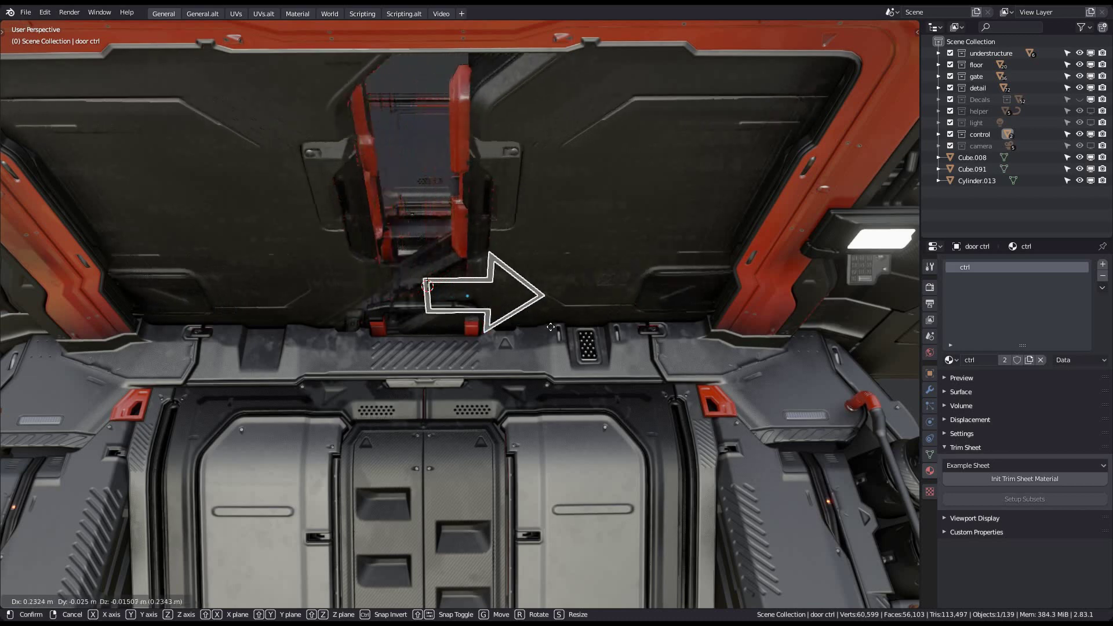
left_click(713, 325)
key("alt+a")
Enable the light collection and move the door control arrow further in its pointing direction to open the doors wider.
key("c")
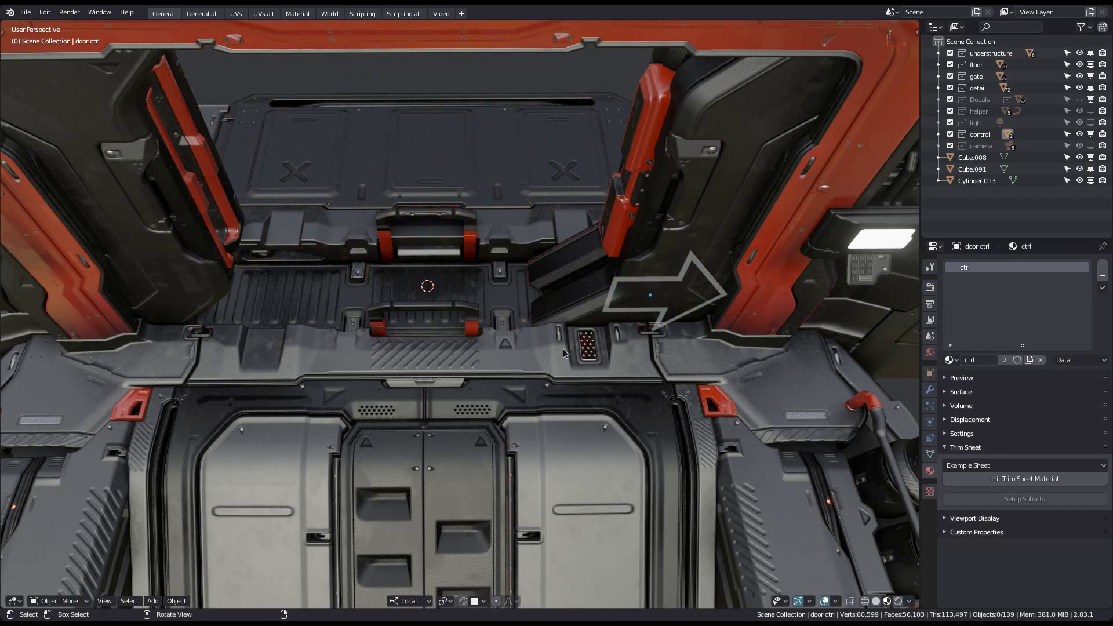
left_click(657, 249)
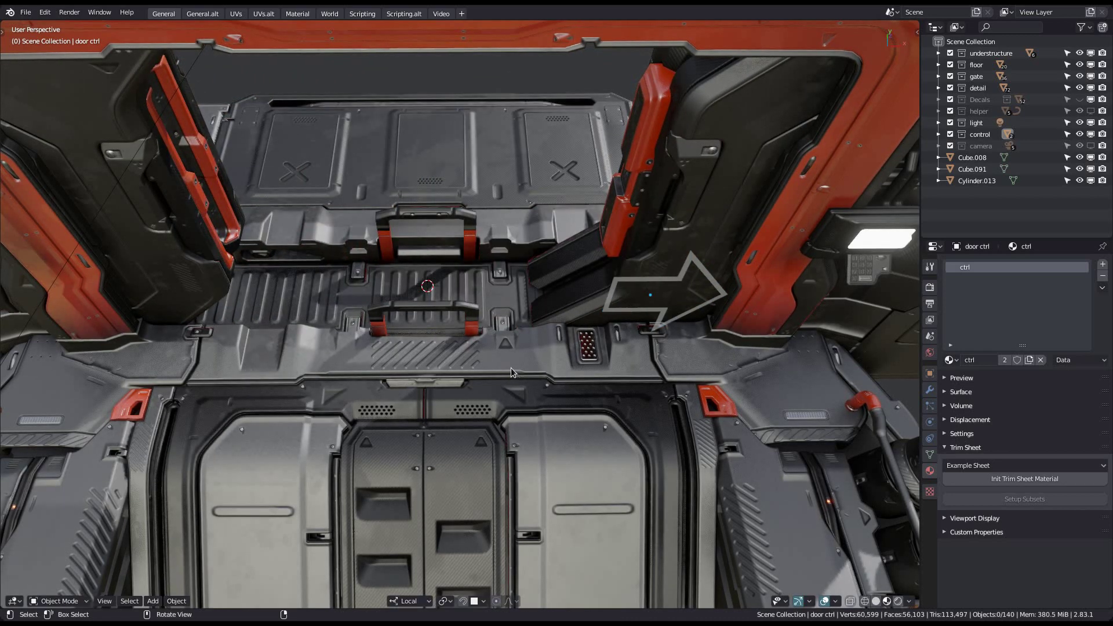
middle_click_drag(478, 389, 485, 423, "shift")
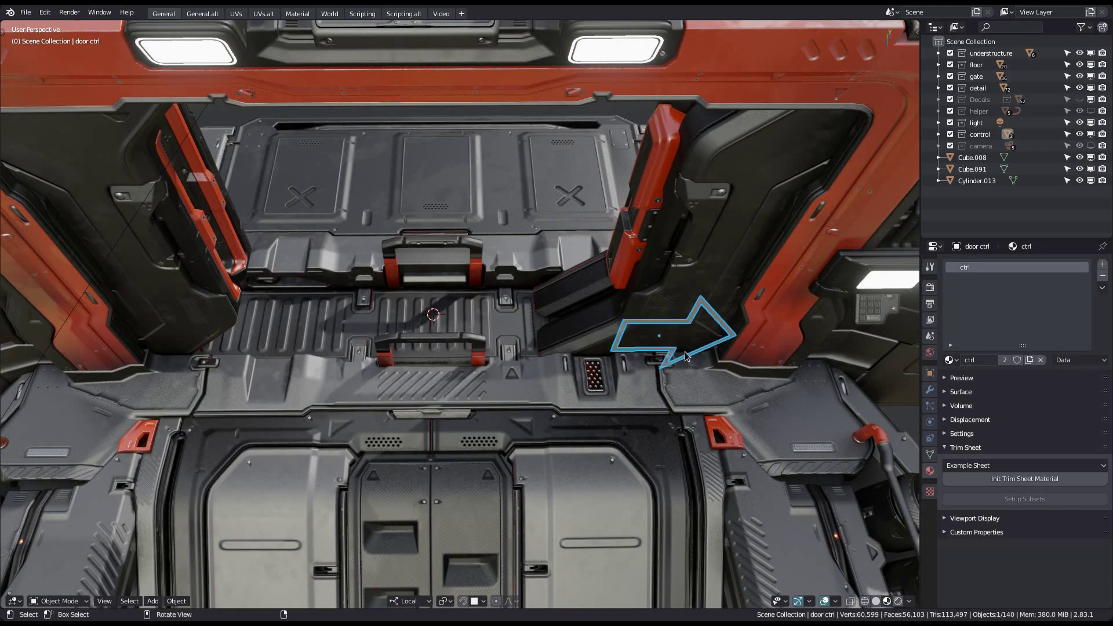
key("g")
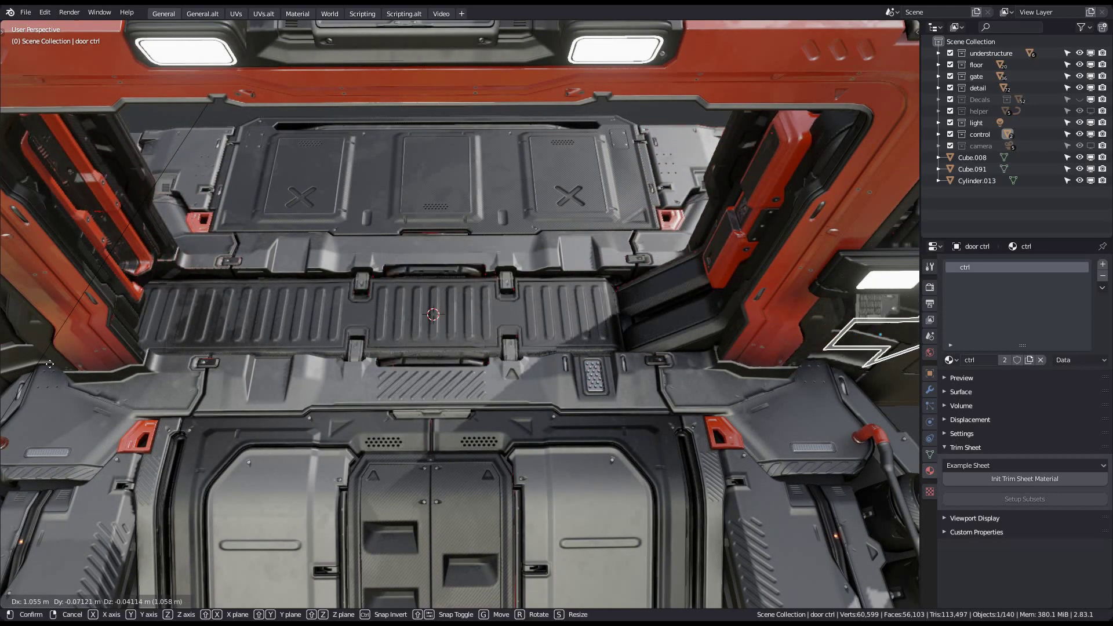